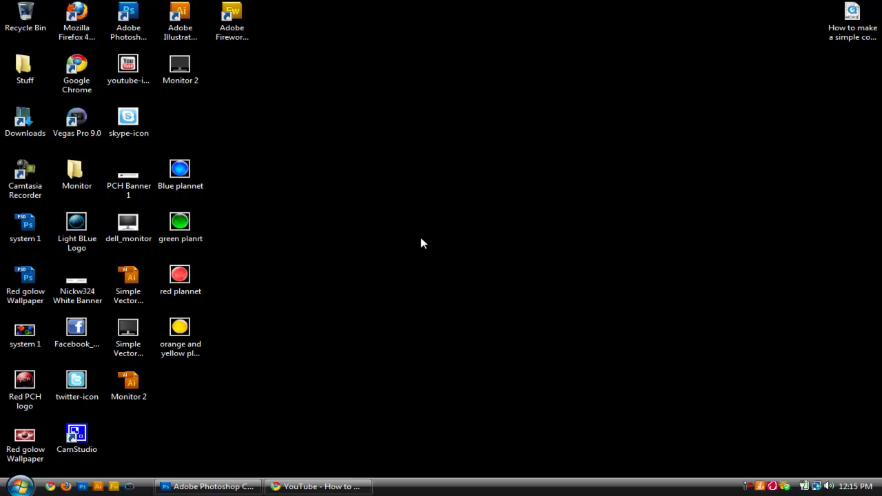
# - Look over the YouTube page of the basic planet Photoshop tutorial and return to the desktop
pyautogui.click(329, 487)
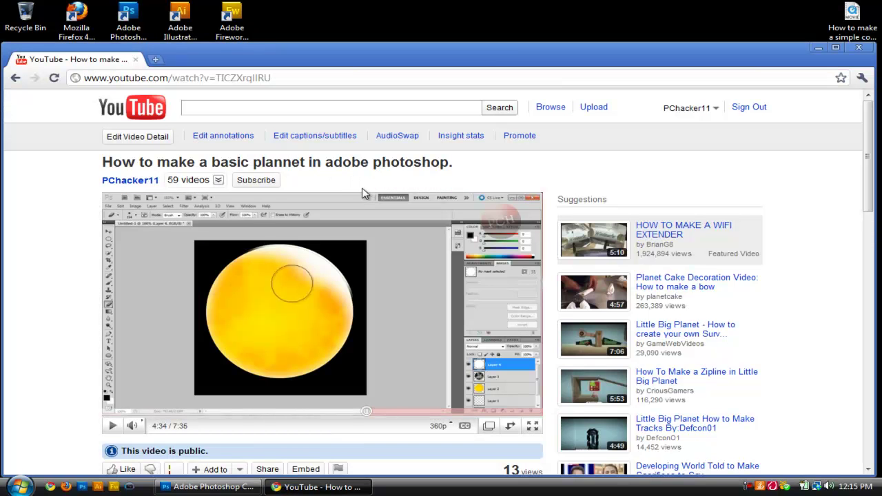
pyautogui.scroll(-1, 418, 180)
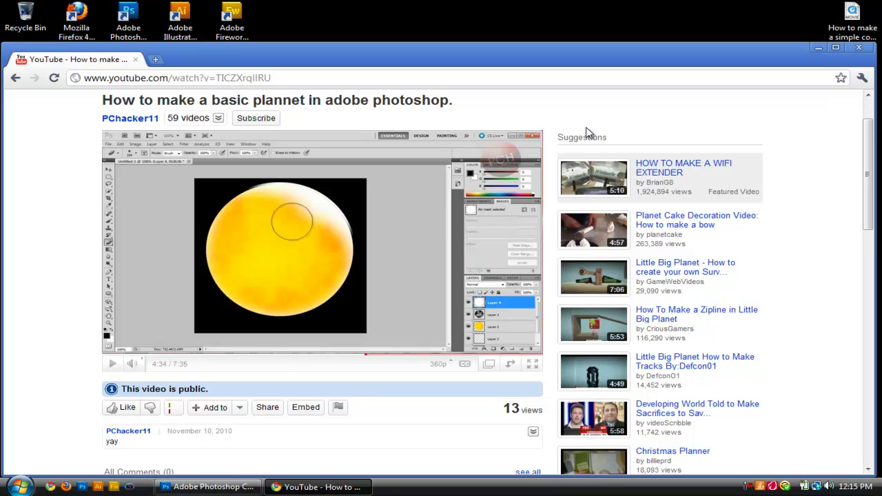
pyautogui.press('super+d')
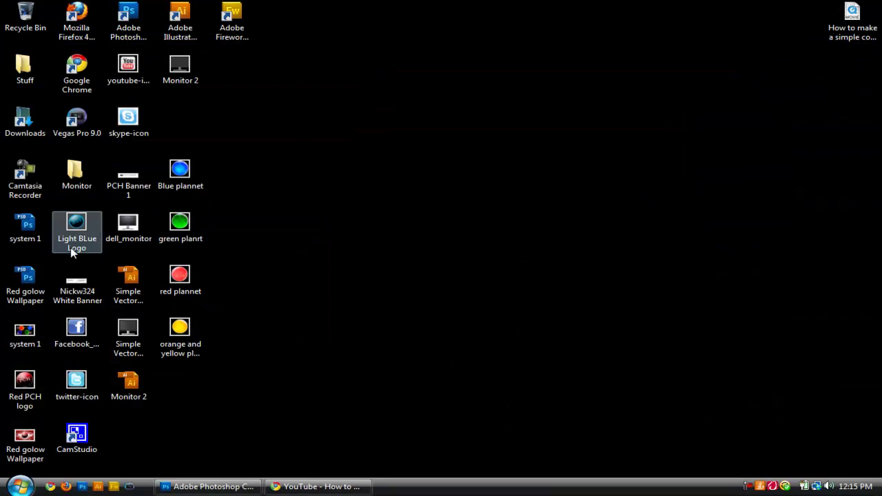
# - Preview the system 1 image from the desktop, and close both the preview and the YouTube page
pyautogui.doubleClick(39, 330)
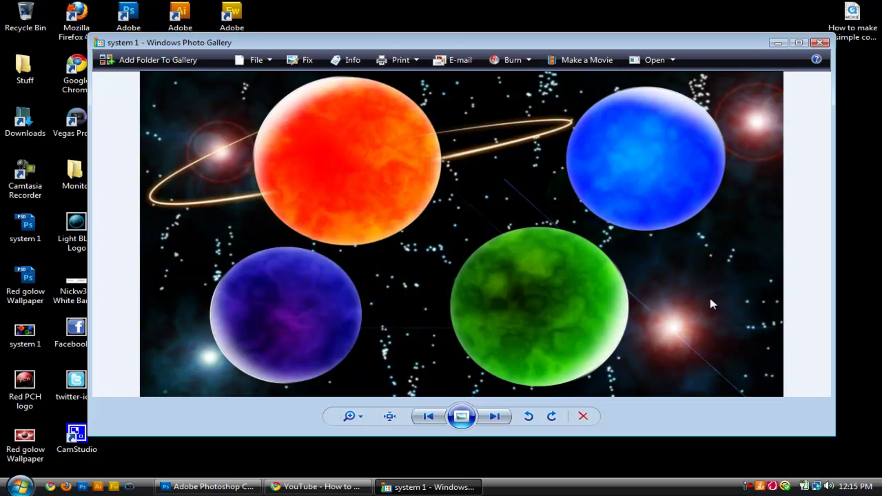
pyautogui.click(777, 43)
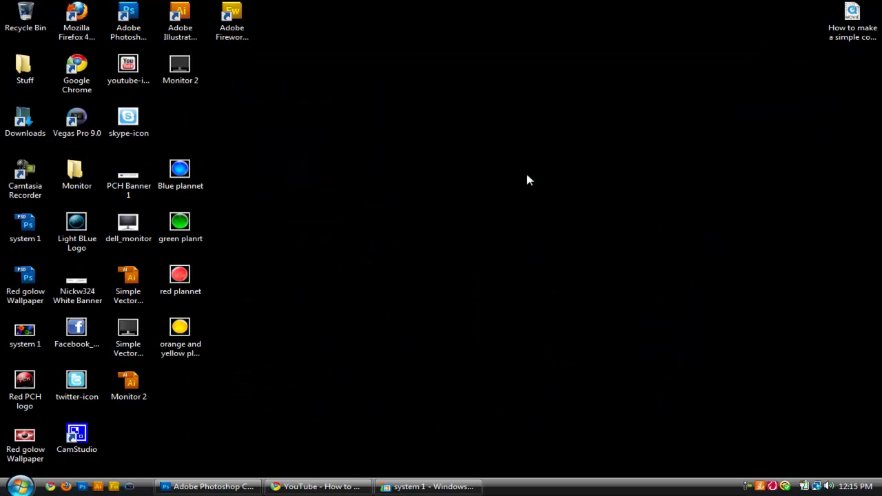
pyautogui.rightClick(434, 486)
pyautogui.click(442, 476)
pyautogui.click(327, 487)
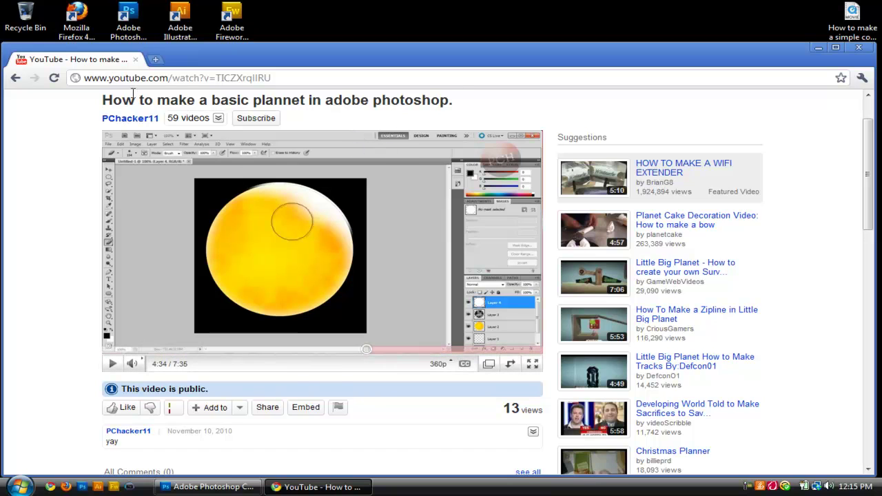
pyautogui.click(136, 59)
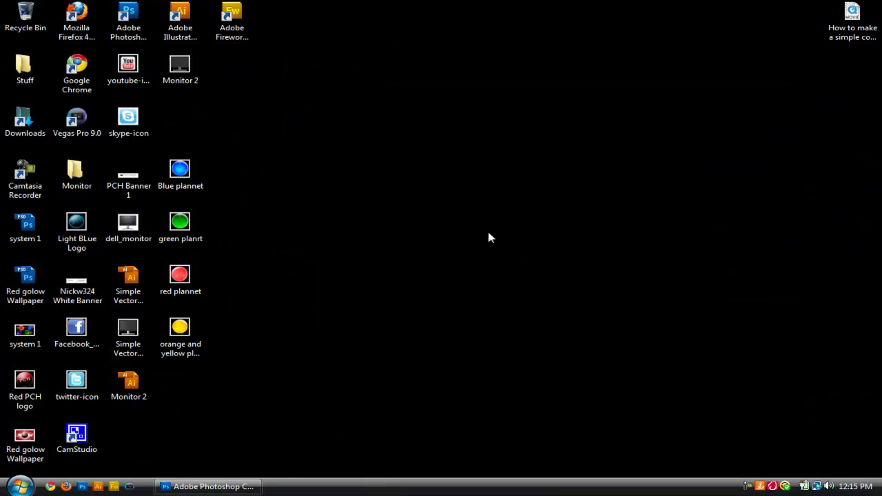
# - Preview the blue, green, red, and orange and yellow planet images and the system 1 image, closing each one
pyautogui.doubleClick(181, 175)
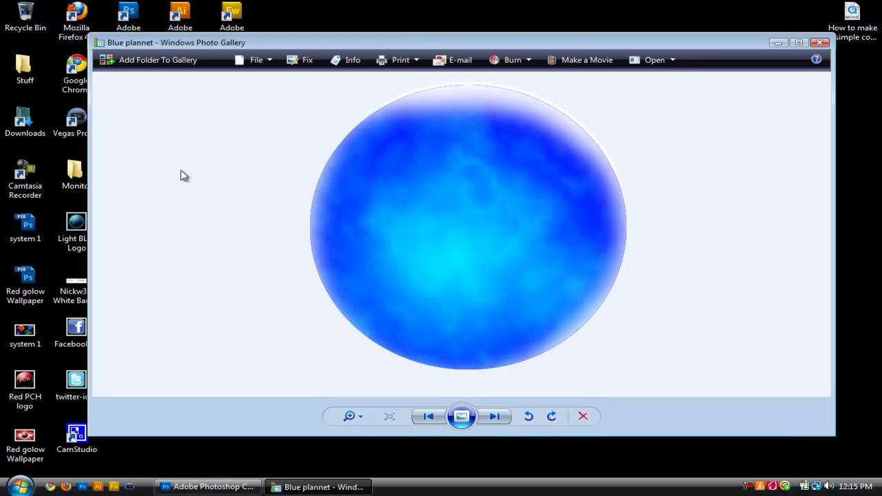
pyautogui.click(825, 41)
pyautogui.doubleClick(173, 216)
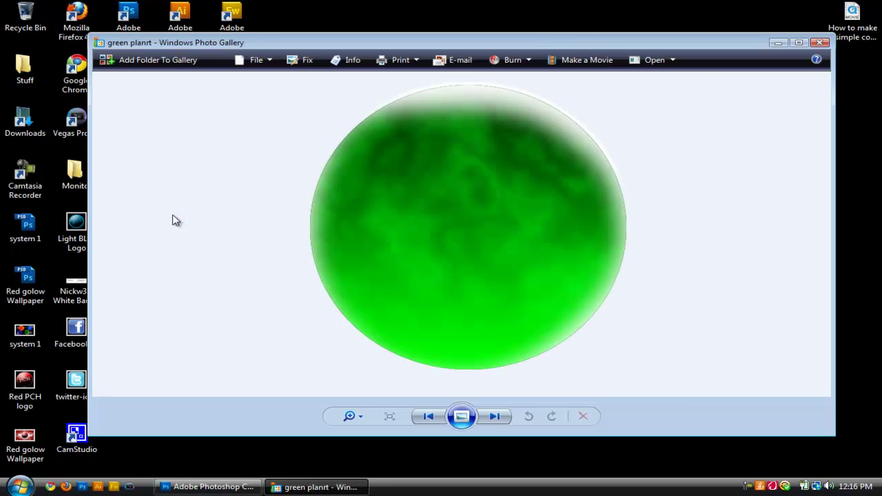
pyautogui.click(822, 45)
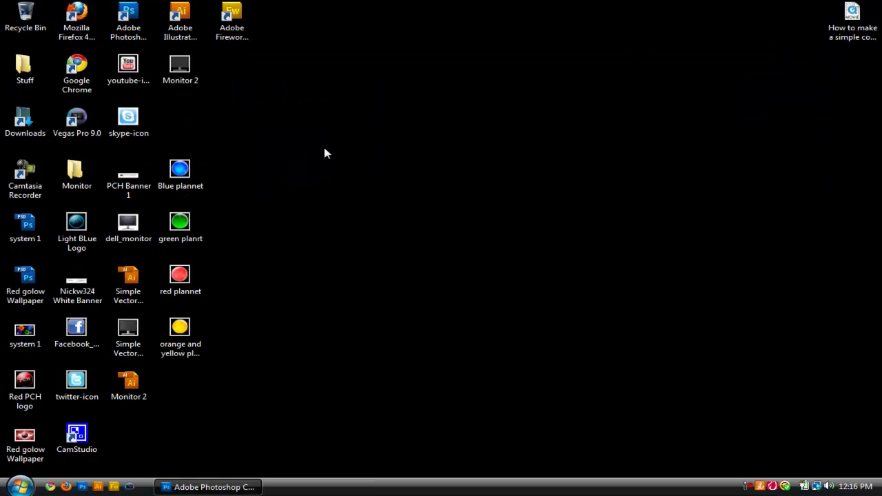
pyautogui.doubleClick(178, 277)
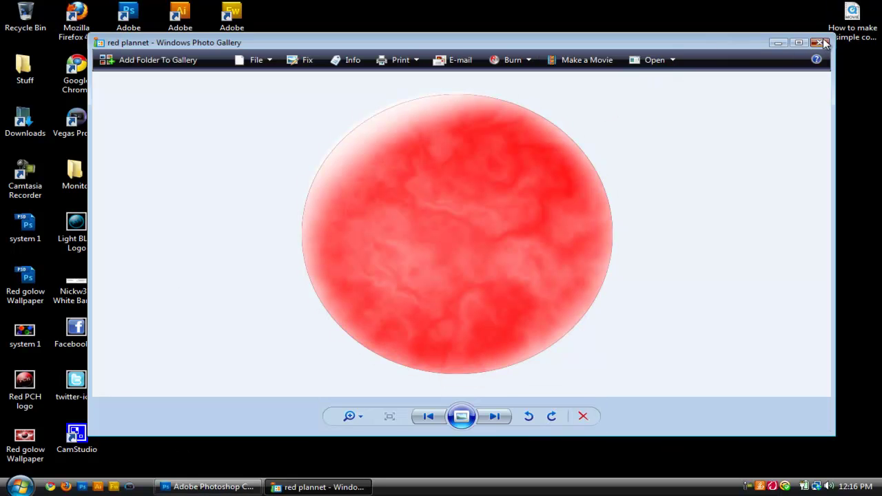
pyautogui.click(820, 43)
pyautogui.doubleClick(177, 332)
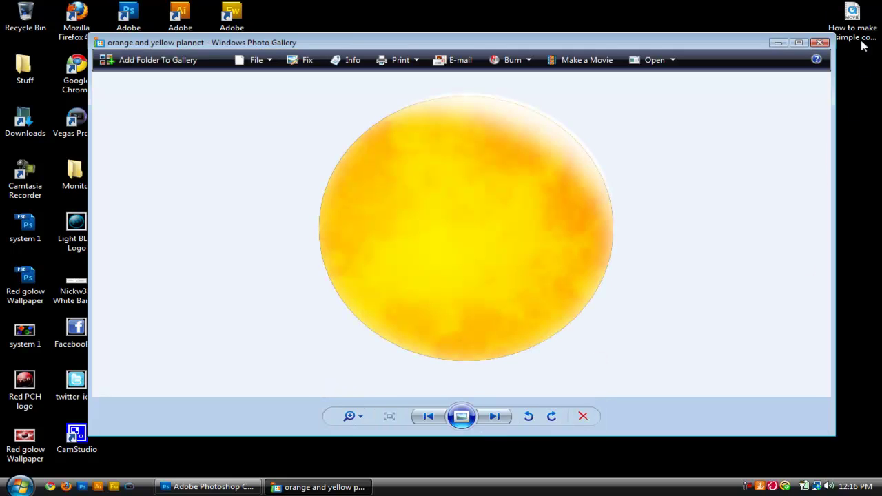
pyautogui.click(827, 42)
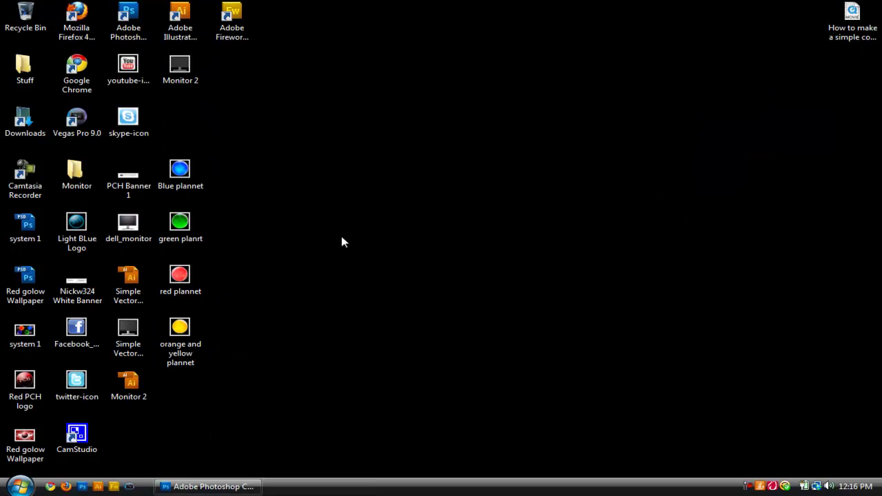
pyautogui.doubleClick(29, 335)
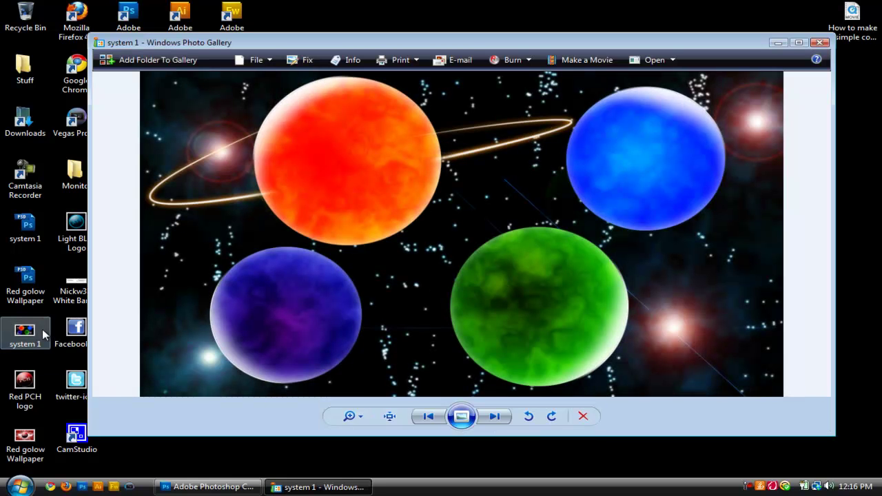
pyautogui.click(823, 46)
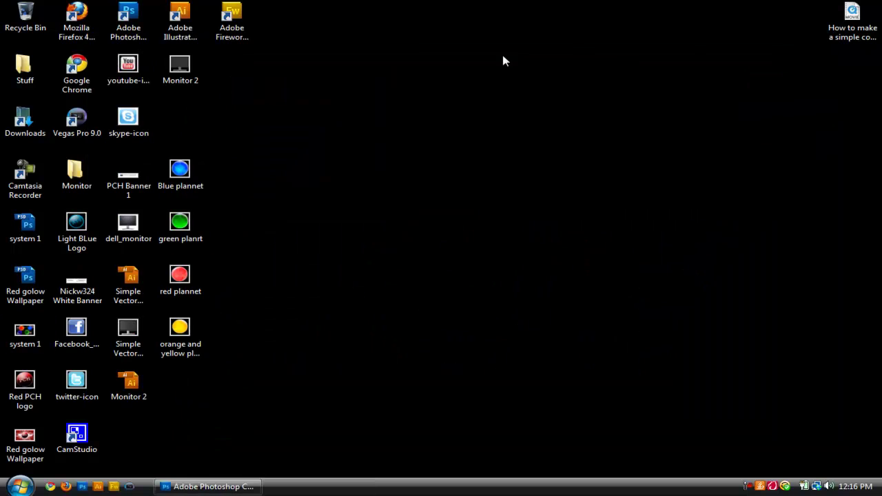
# - Open system 1.psd in Photoshop, examine its Stars, Clouds and Plannets layers, and close the document
pyautogui.doubleClick(36, 225)
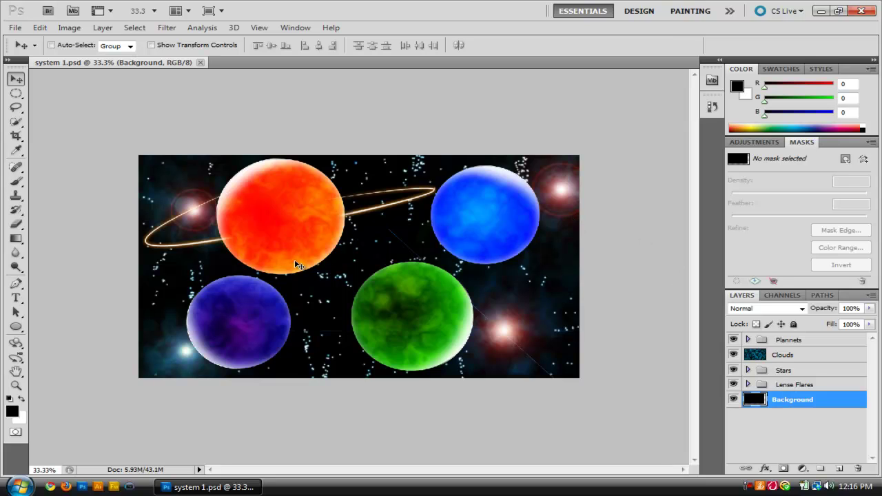
pyautogui.click(793, 371)
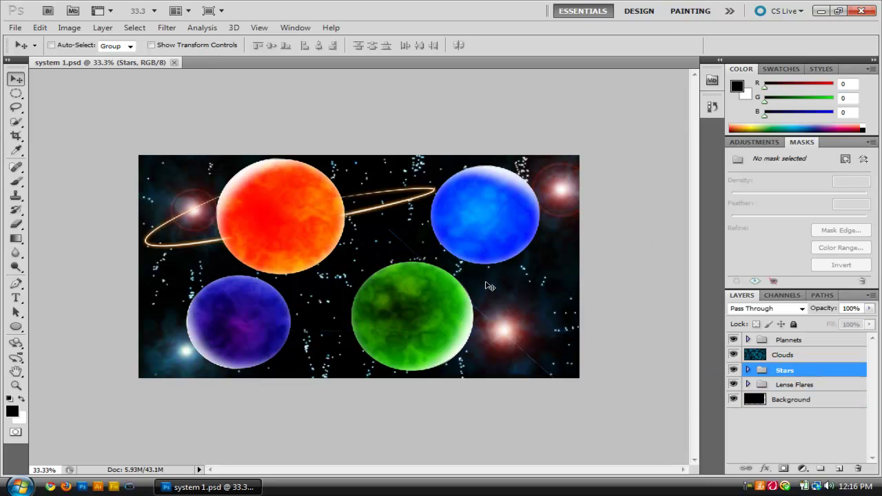
pyautogui.click(807, 359)
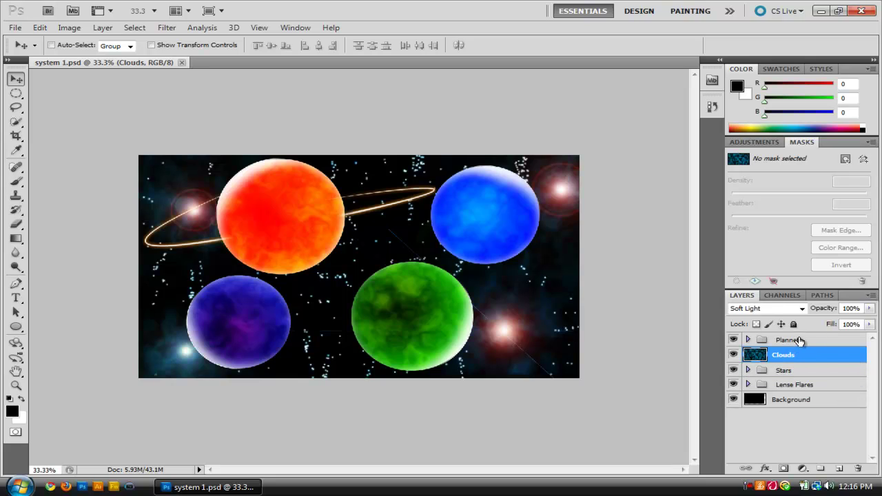
pyautogui.click(798, 341)
pyautogui.click(748, 340)
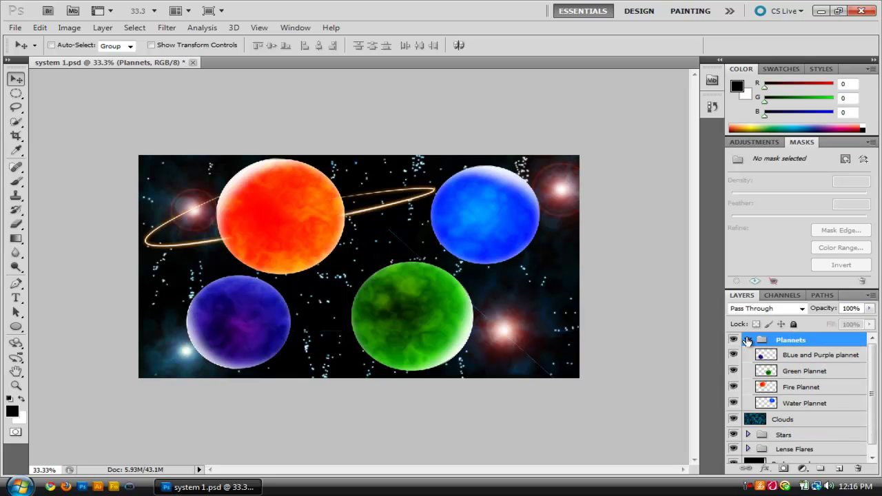
pyautogui.click(748, 340)
pyautogui.click(801, 419)
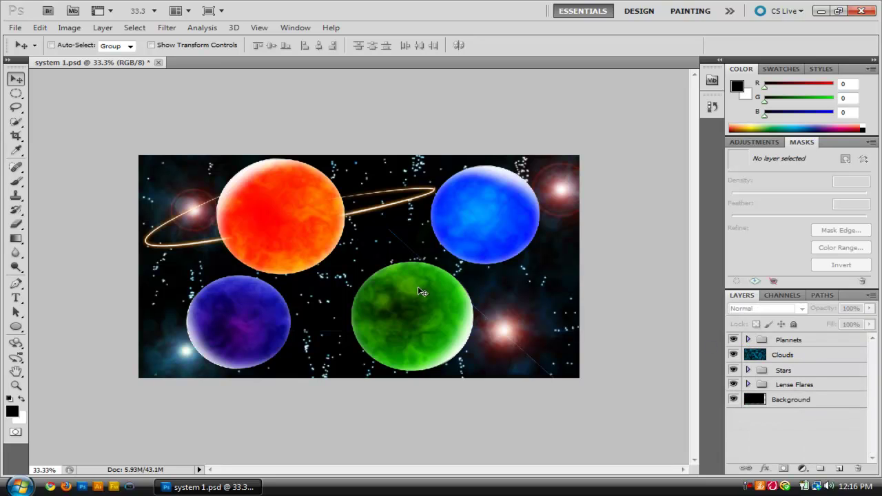
pyautogui.click(158, 62)
pyautogui.click(443, 191)
# - Set up a new document 1440 pixels wide and 900 pixels high
pyautogui.click(15, 27)
pyautogui.click(23, 42)
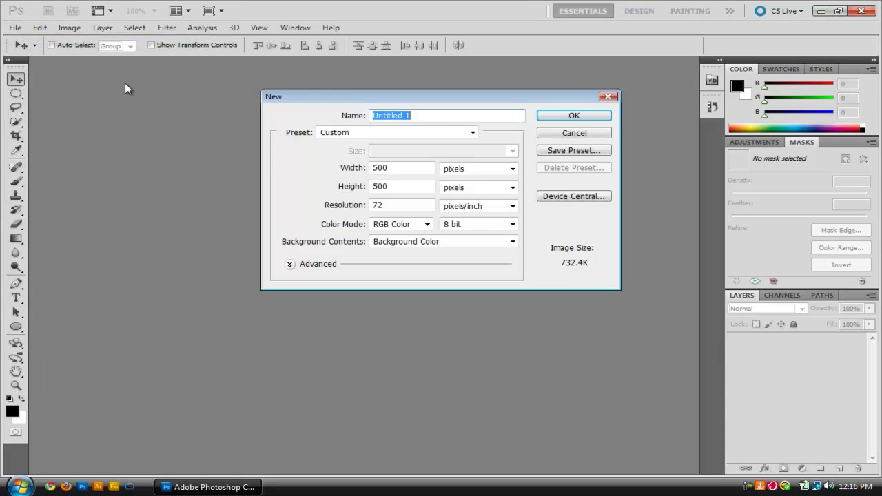
pyautogui.doubleClick(398, 170)
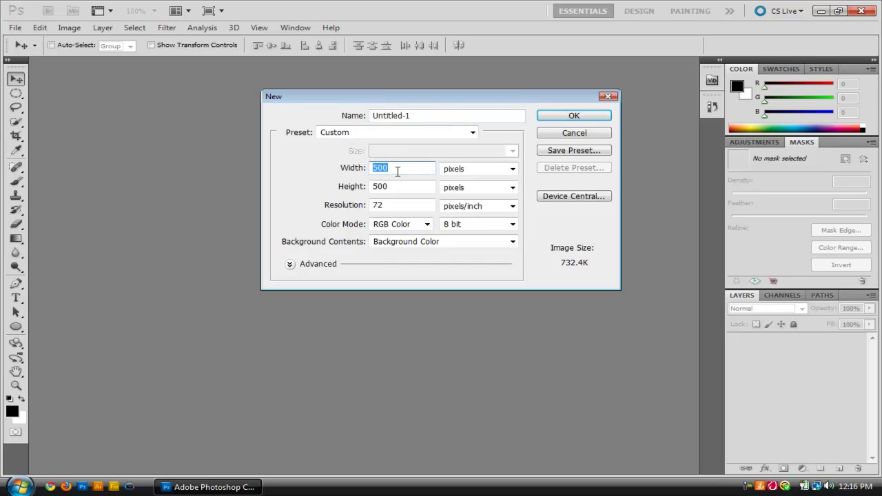
pyautogui.write('1440')
pyautogui.doubleClick(399, 187)
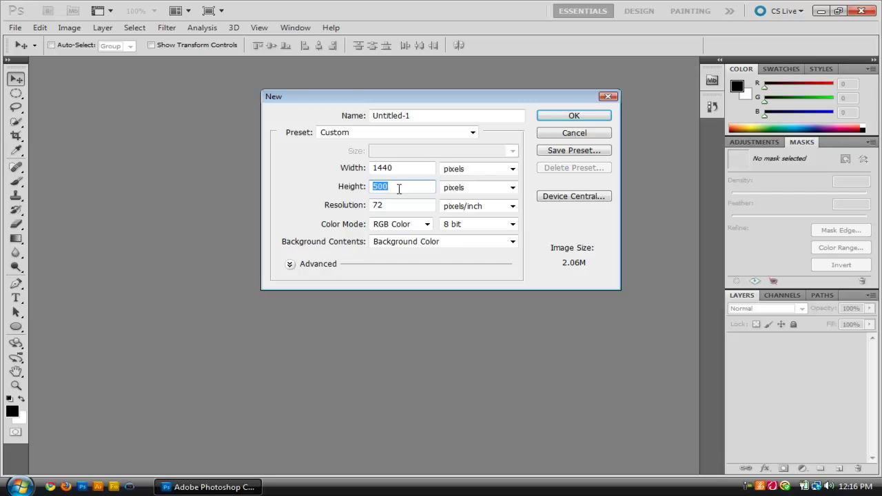
pyautogui.write('900')
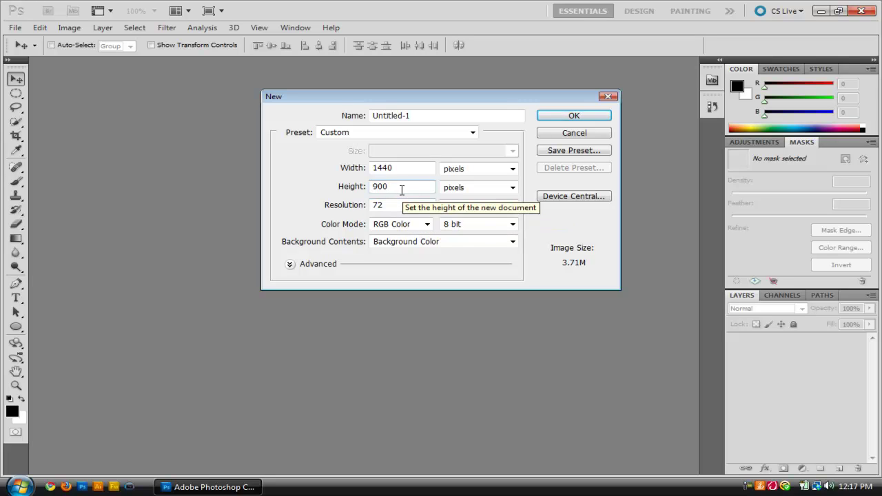
# - Set the background contents to Transparent, name the document "solar system 2", and create it
pyautogui.click(395, 247)
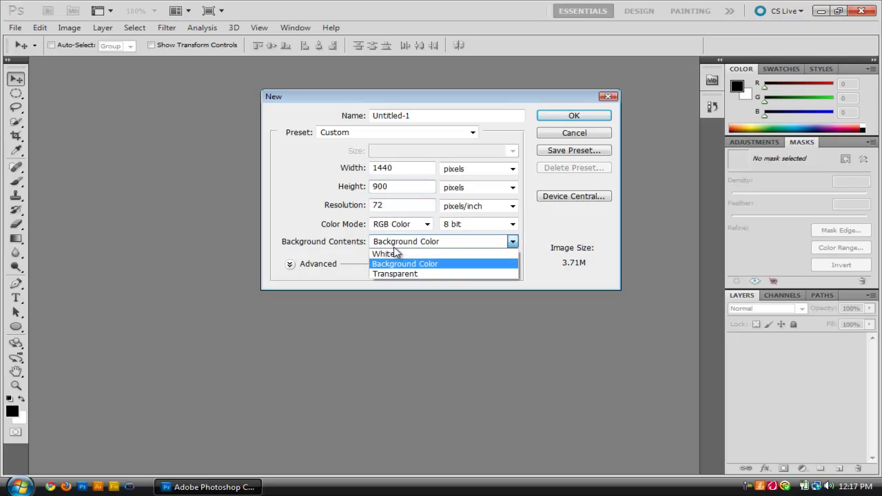
pyautogui.click(396, 274)
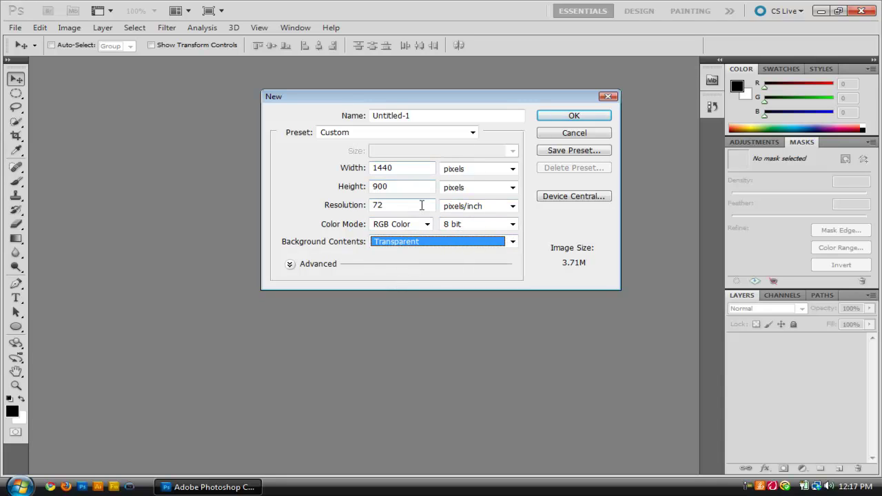
pyautogui.click(408, 116)
pyautogui.moveTo(410, 115); pyautogui.dragTo(363, 114)
pyautogui.write('solar system 2')
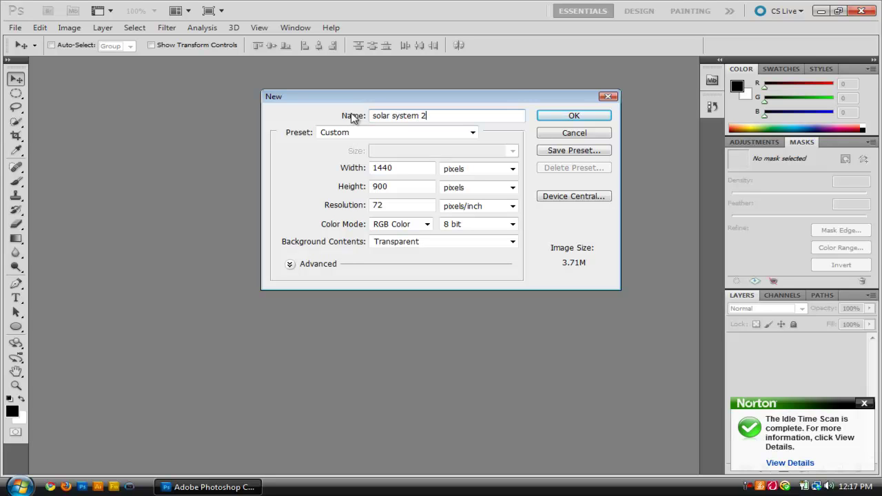
pyautogui.press('Return')
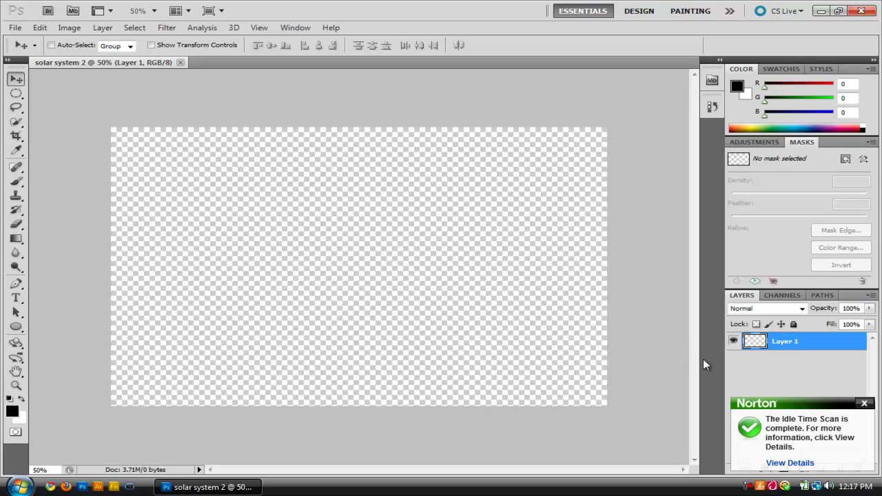
pyautogui.click(864, 403)
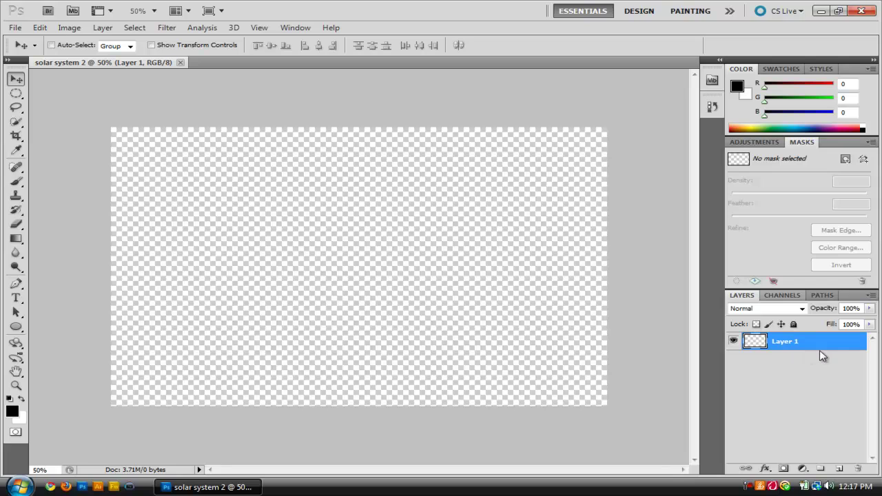
# - Fill the empty layer with black using the Paint Bucket tool
pyautogui.click(16, 239)
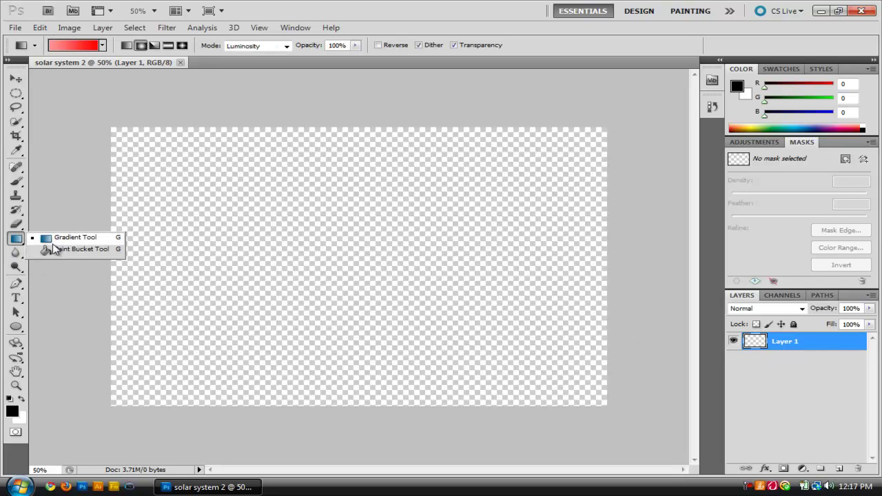
pyautogui.click(55, 250)
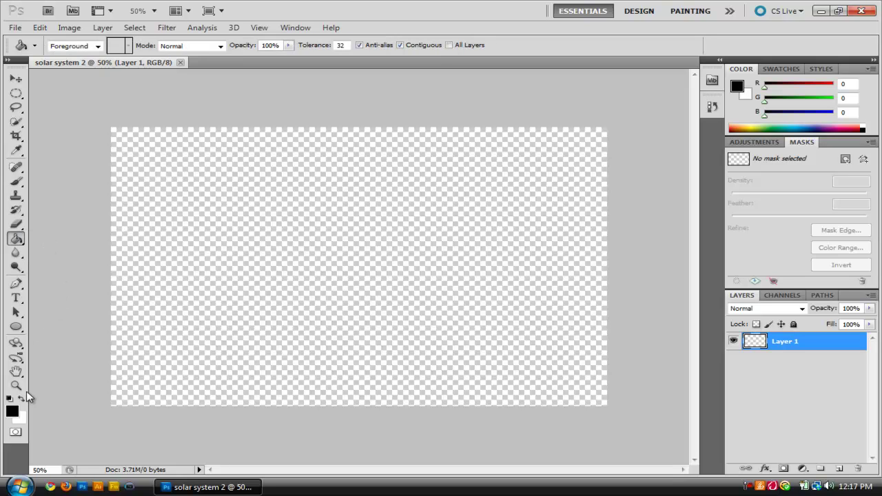
pyautogui.click(430, 269)
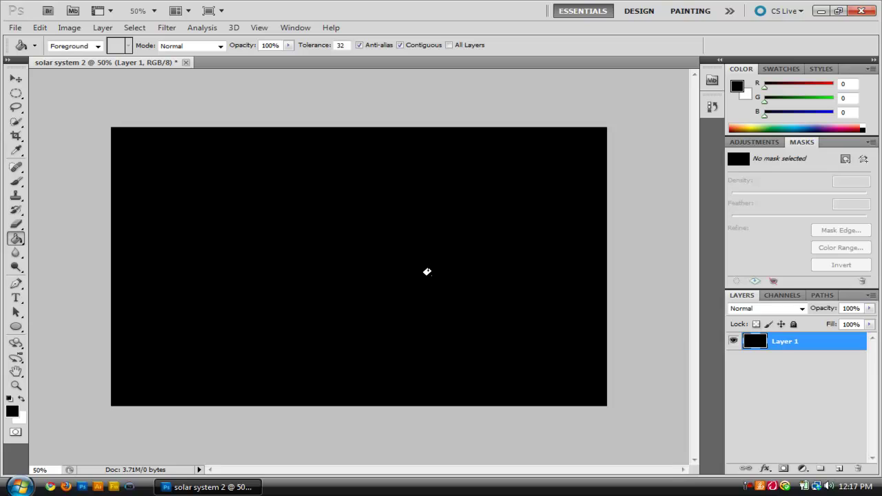
# - Rename the black layer "background"
pyautogui.doubleClick(786, 342)
pyautogui.write('background')
pyautogui.press('Return')
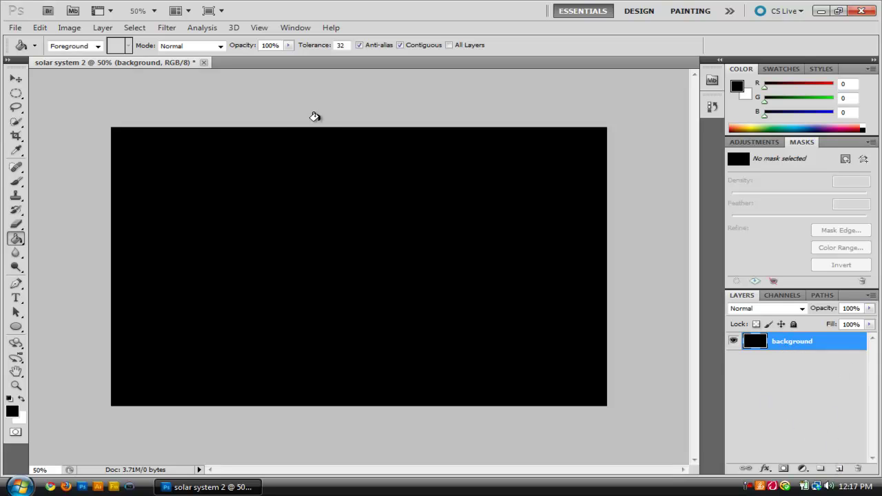
pyautogui.click(821, 11)
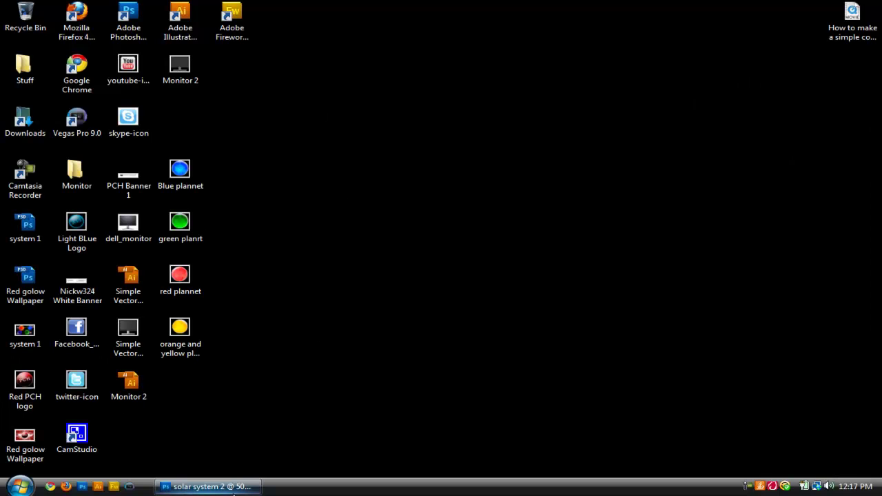
pyautogui.moveTo(183, 417); pyautogui.dragTo(184, 169)
pyautogui.rightClick(184, 168)
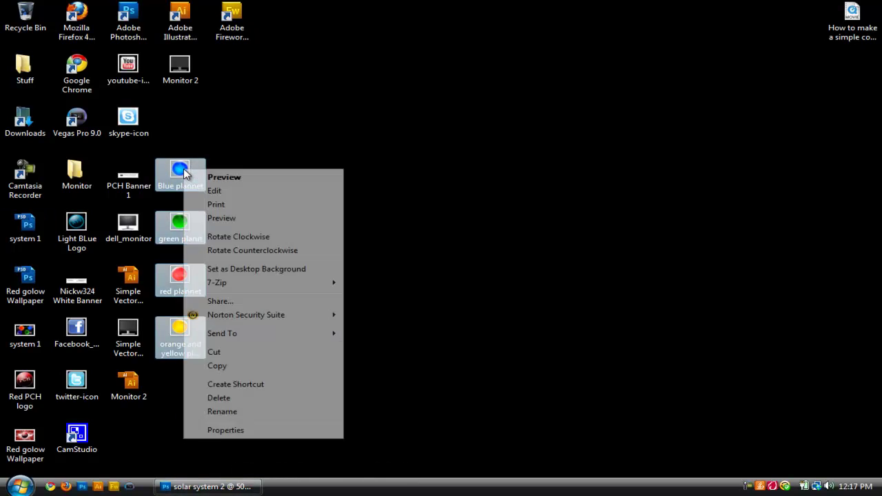
pyautogui.click(261, 126)
pyautogui.moveTo(252, 152); pyautogui.dragTo(184, 413)
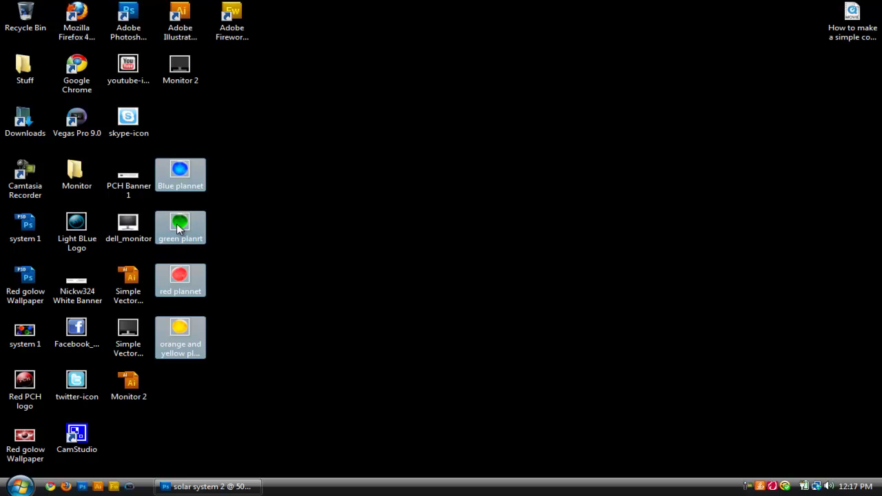
pyautogui.moveTo(183, 176); pyautogui.dragTo(286, 315)
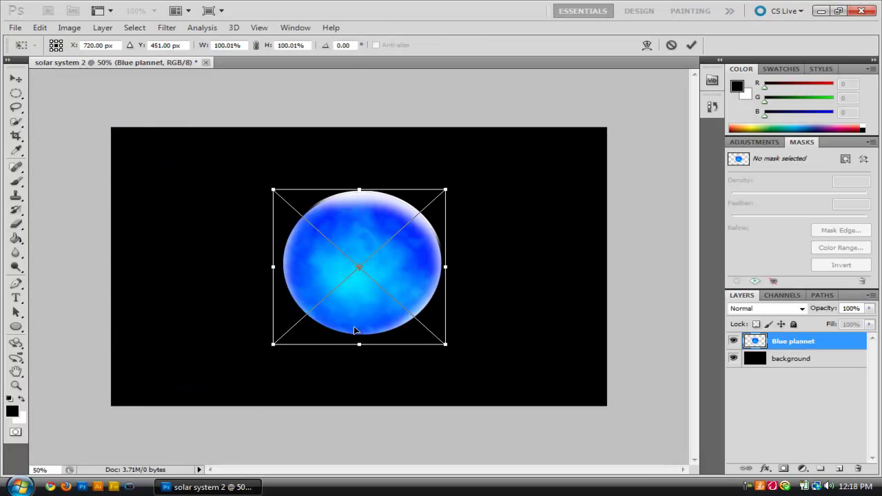
pyautogui.press('Escape')
pyautogui.click(393, 195)
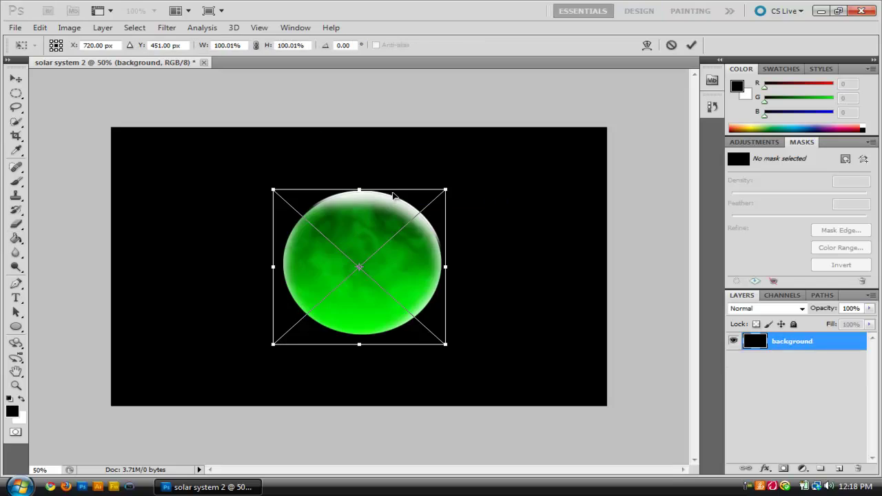
pyautogui.press('Escape')
pyautogui.click(390, 192)
pyautogui.press('Escape')
pyautogui.click(390, 190)
pyautogui.press('Escape')
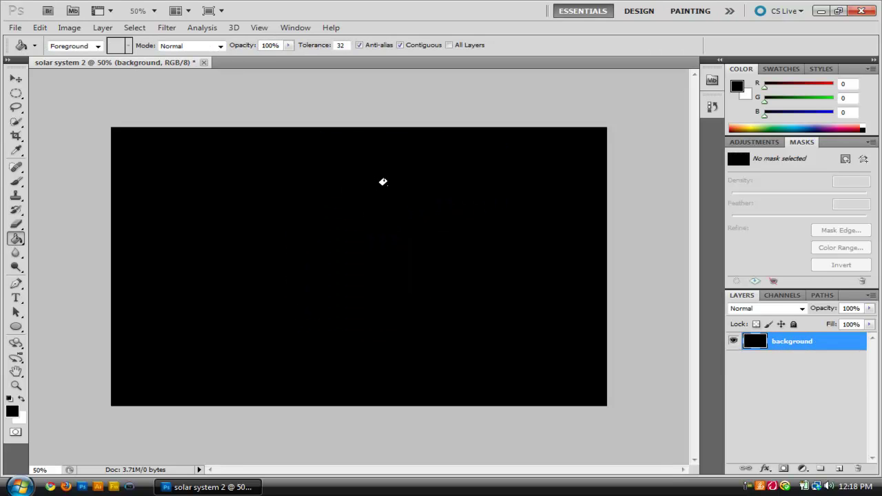
# - Open the Blue plannet, green planrt, orange and yellow plannet, and red plannet images from the Desktop together
pyautogui.click(14, 28)
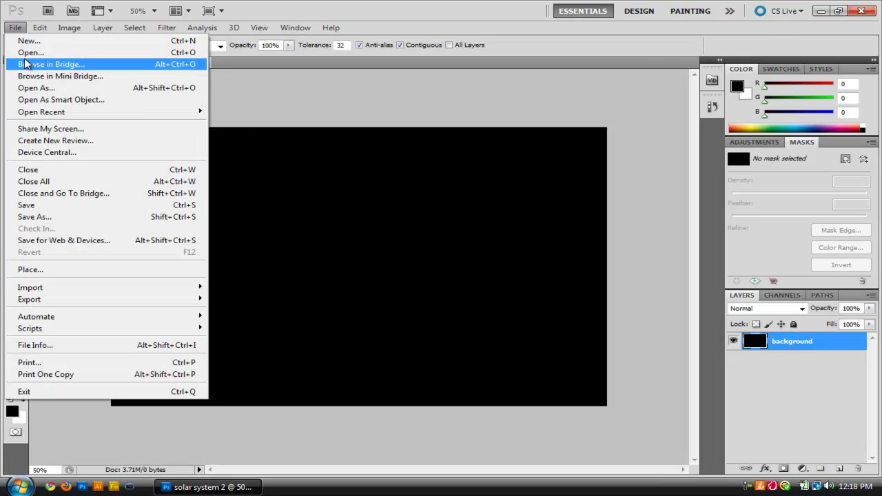
pyautogui.click(30, 52)
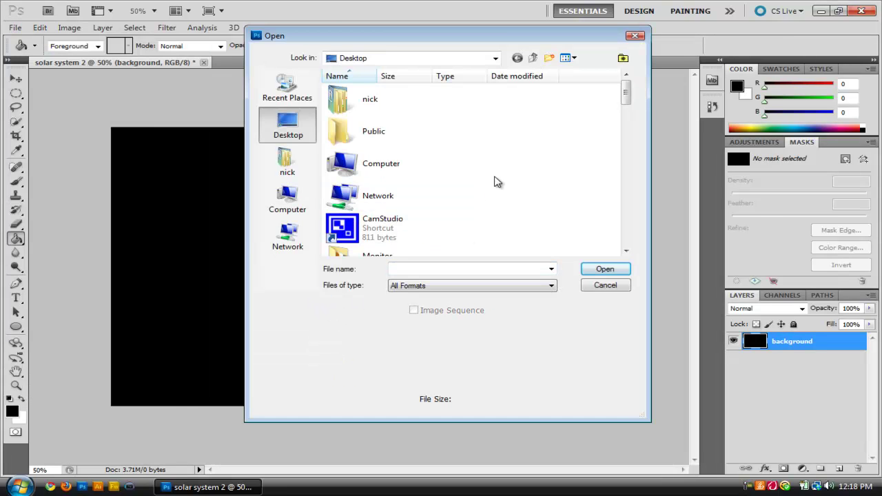
pyautogui.scroll(-3, 498, 182)
pyautogui.click(387, 193)
pyautogui.scroll(2, 391, 155)
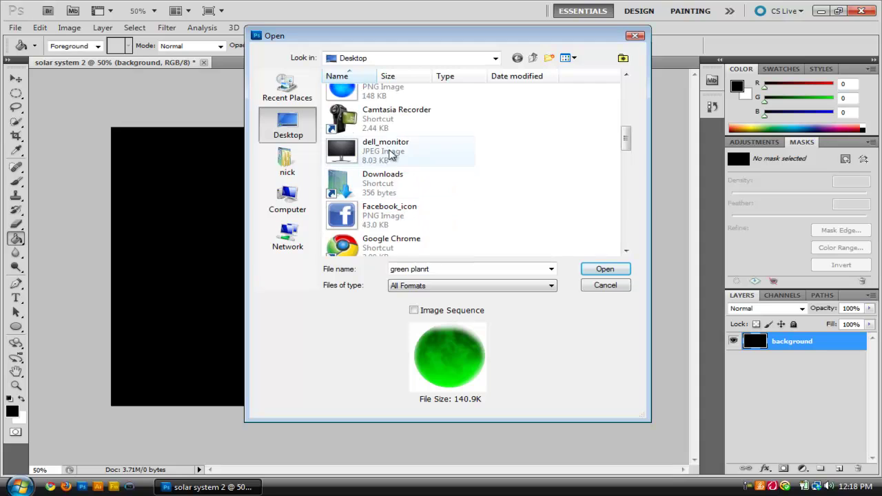
pyautogui.keyDown('ctrl'); pyautogui.click(386, 92); pyautogui.keyUp('ctrl')
pyautogui.scroll(-3, 400, 144)
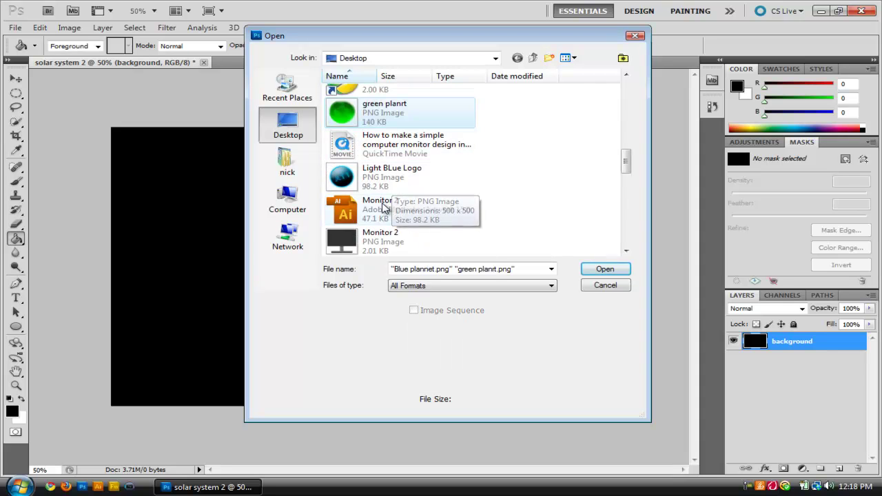
pyautogui.scroll(-3, 384, 207)
pyautogui.scroll(-2, 378, 201)
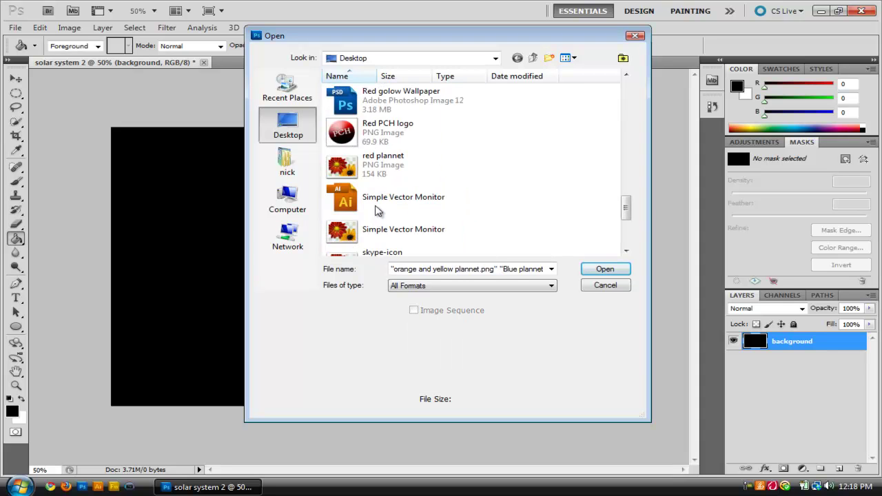
pyautogui.keyDown('ctrl'); pyautogui.click(380, 169); pyautogui.keyUp('ctrl')
pyautogui.click(601, 269)
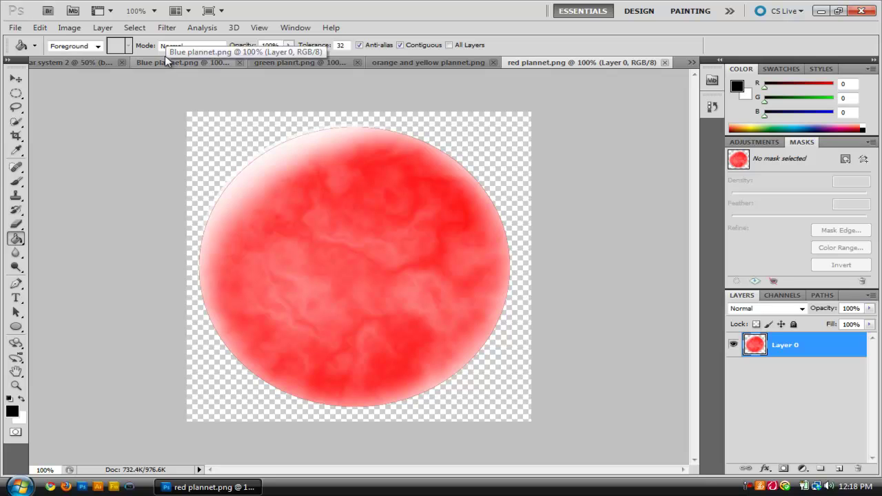
# - Undock the four planet images into floating windows over the solar system 2 document
pyautogui.moveTo(162, 60); pyautogui.dragTo(309, 134)
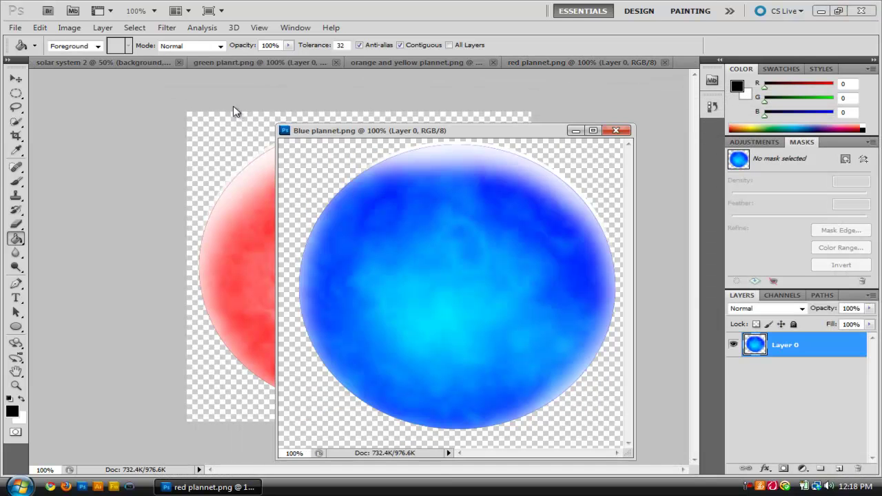
pyautogui.moveTo(214, 57); pyautogui.dragTo(273, 119)
pyautogui.moveTo(395, 59); pyautogui.dragTo(427, 145)
pyautogui.moveTo(309, 60); pyautogui.dragTo(352, 155)
# - Copy the red planet and the yellow planet onto the left part of the solar system 2 canvas, closing their source windows
pyautogui.click(15, 79)
pyautogui.moveTo(348, 237); pyautogui.dragTo(197, 276)
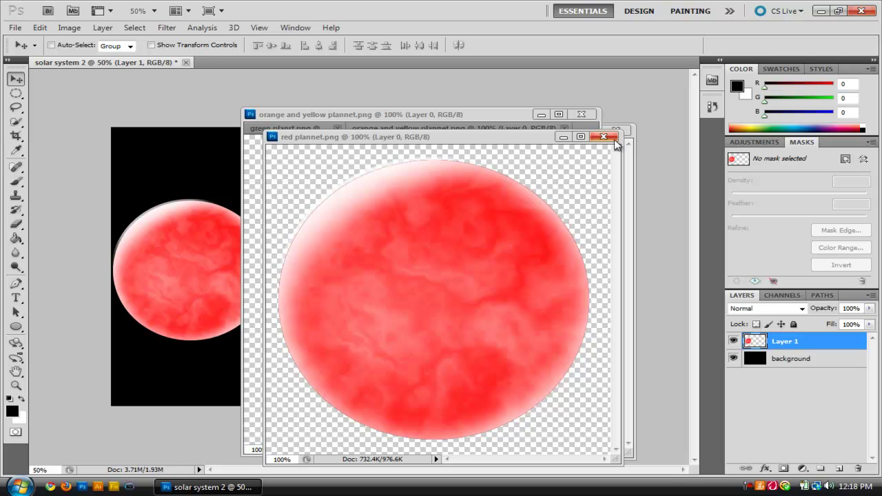
pyautogui.click(436, 188)
pyautogui.moveTo(436, 188); pyautogui.dragTo(243, 236)
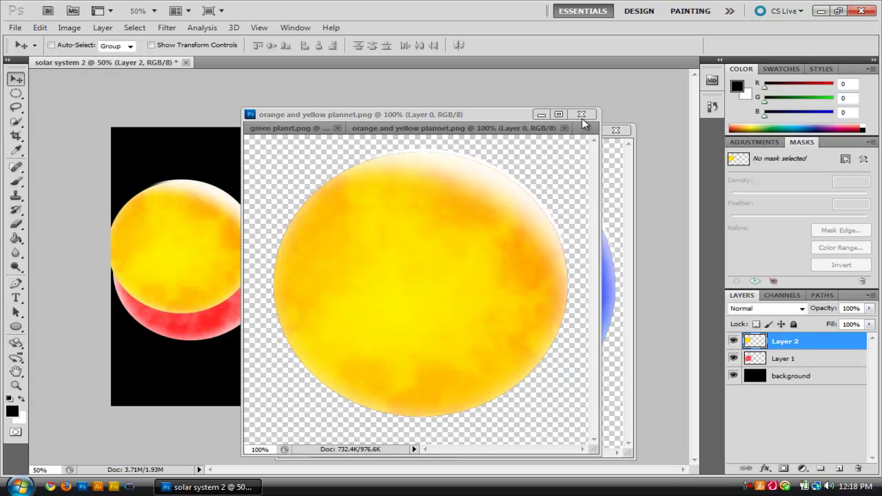
pyautogui.click(581, 114)
# - Copy the blue planet into solar system 2, close its source image, and move the planet to the canvas's right half
pyautogui.moveTo(528, 227); pyautogui.dragTo(237, 249)
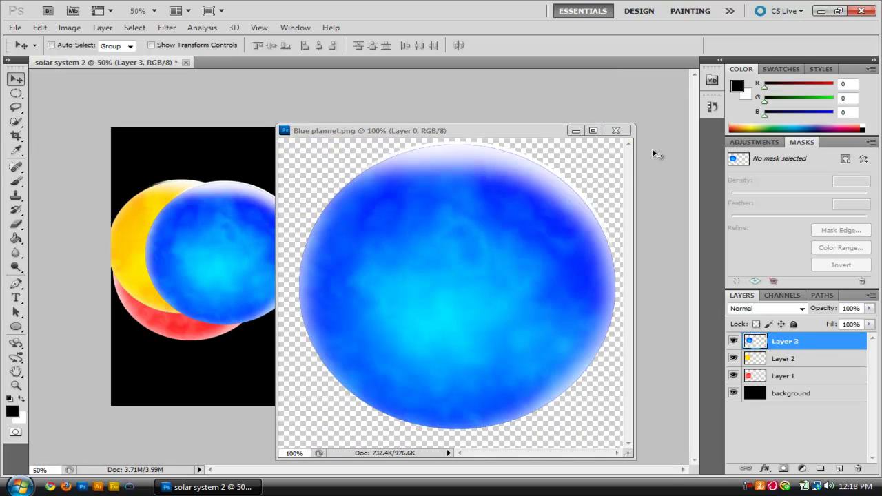
pyautogui.click(616, 130)
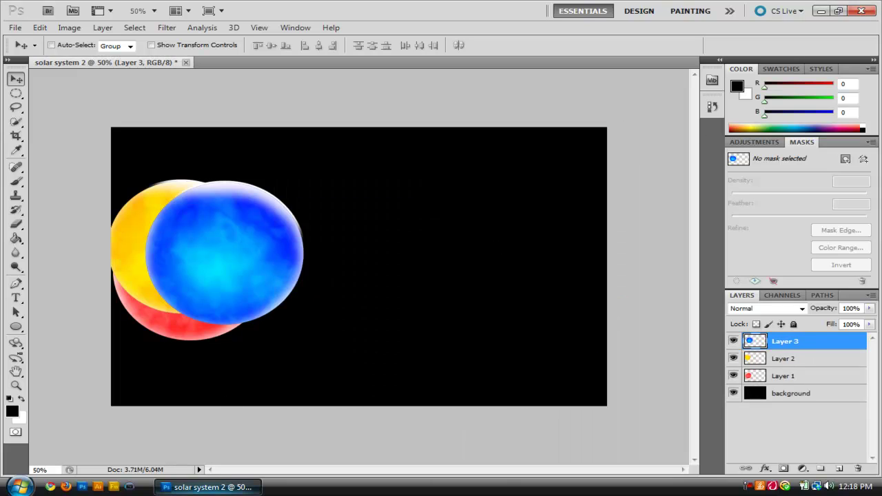
pyautogui.moveTo(190, 287); pyautogui.dragTo(421, 271)
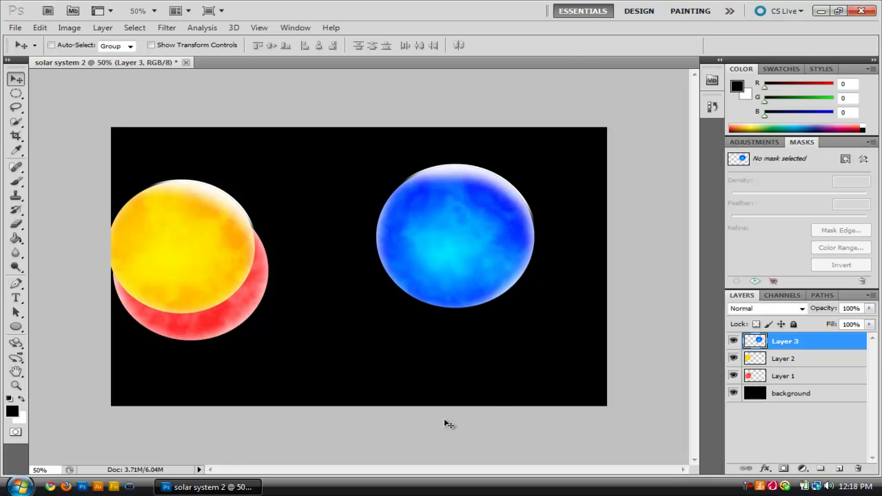
# - Open the green planrt image, copy the planet onto the left part of the solar system 2 canvas, and close the source image
pyautogui.click(216, 486)
pyautogui.click(216, 486)
pyautogui.click(14, 28)
pyautogui.click(31, 54)
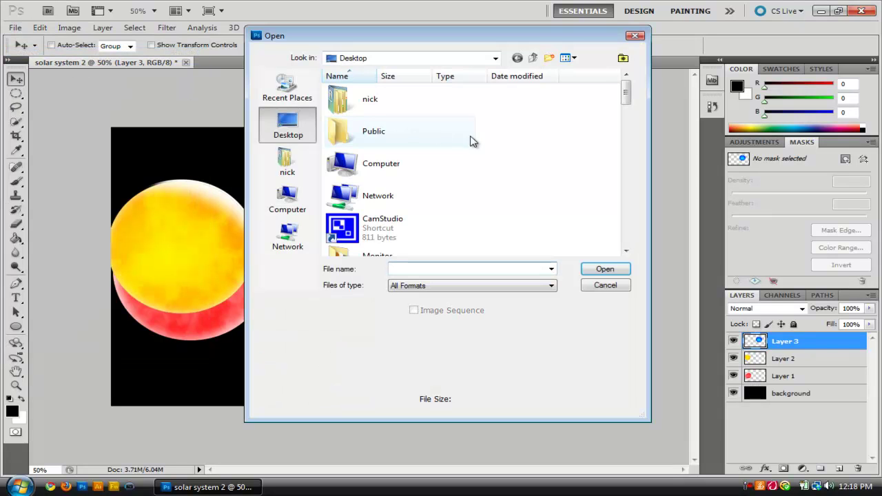
pyautogui.scroll(-5, 476, 141)
pyautogui.doubleClick(386, 190)
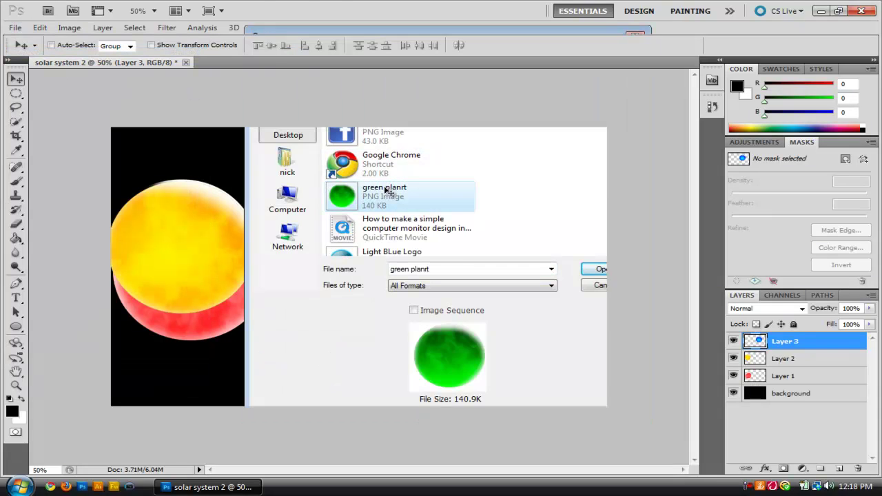
pyautogui.moveTo(305, 61); pyautogui.dragTo(405, 113)
pyautogui.moveTo(386, 262); pyautogui.dragTo(276, 262)
pyautogui.click(635, 114)
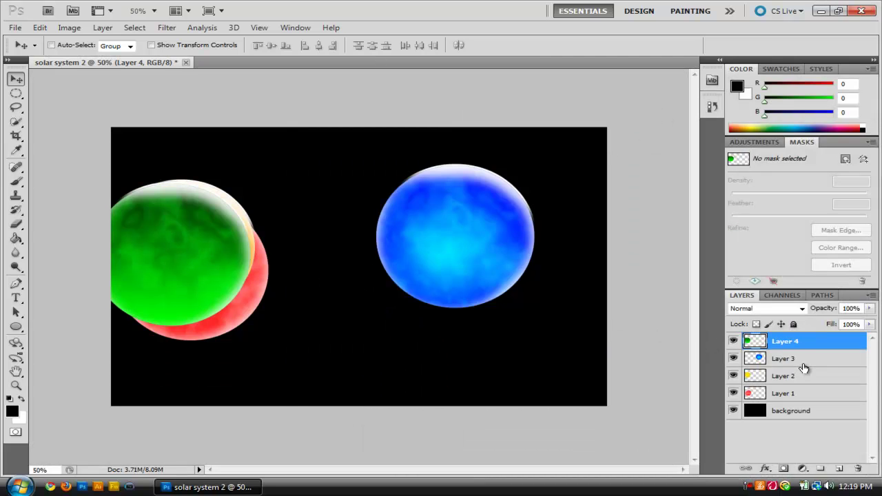
# - Rename the four planet layers "red", "yellow", "blue" and "green" to match their colours
pyautogui.doubleClick(786, 393)
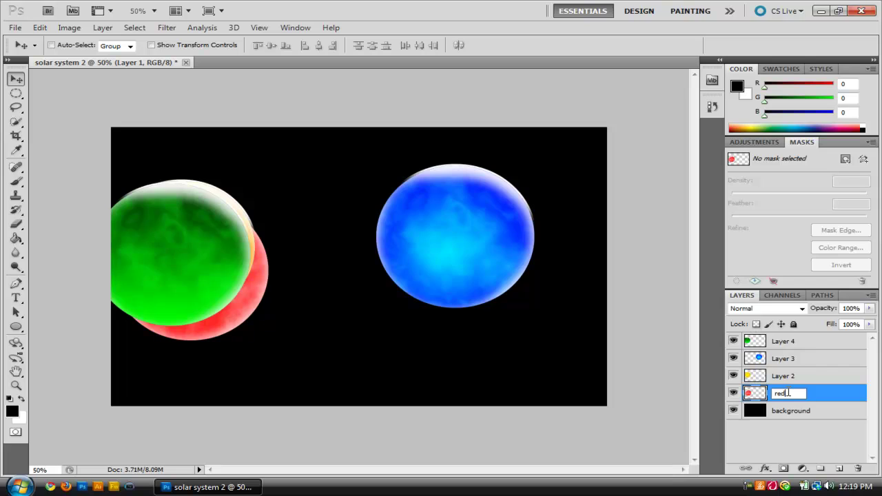
pyautogui.doubleClick(789, 378)
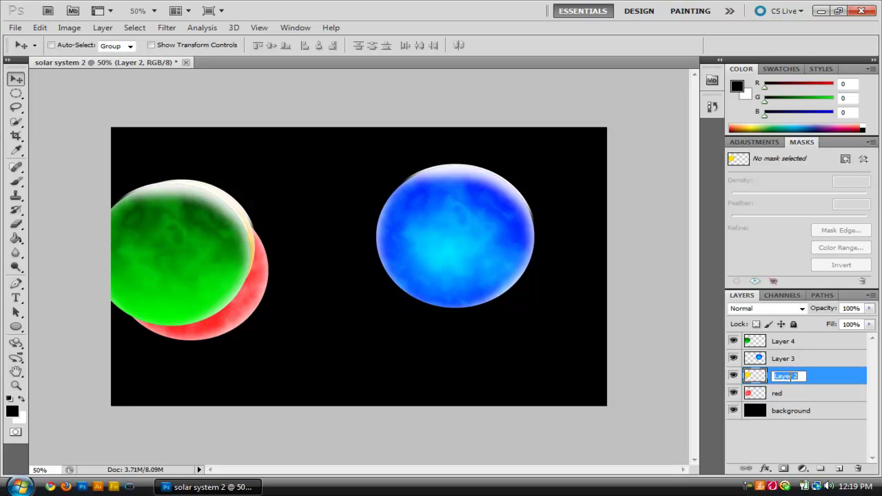
pyautogui.write('yellow')
pyautogui.doubleClick(784, 358)
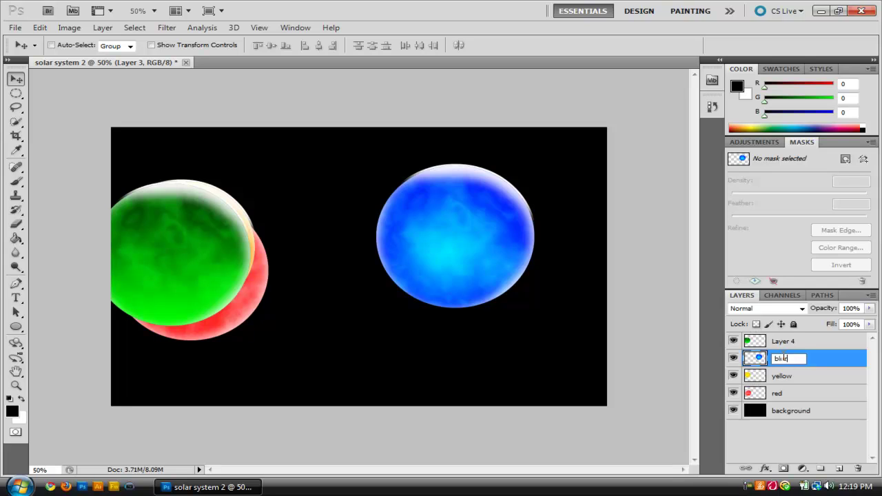
pyautogui.press('Return')
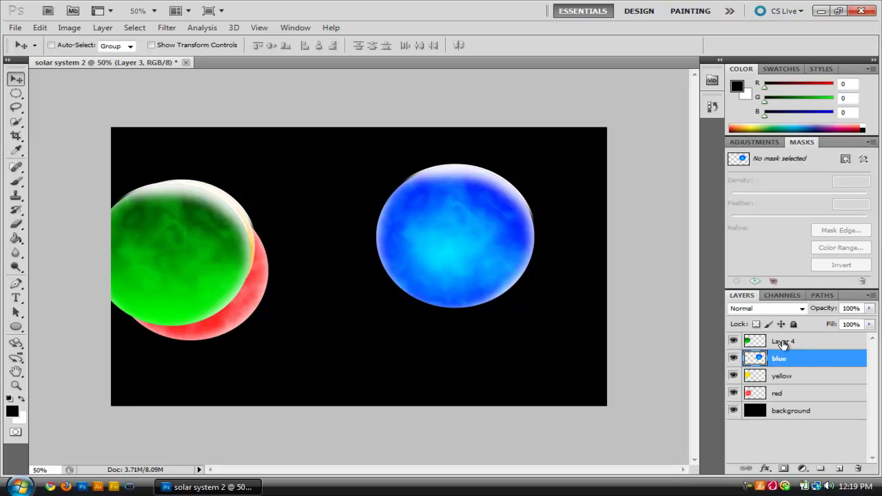
pyautogui.doubleClick(784, 341)
pyautogui.write('green')
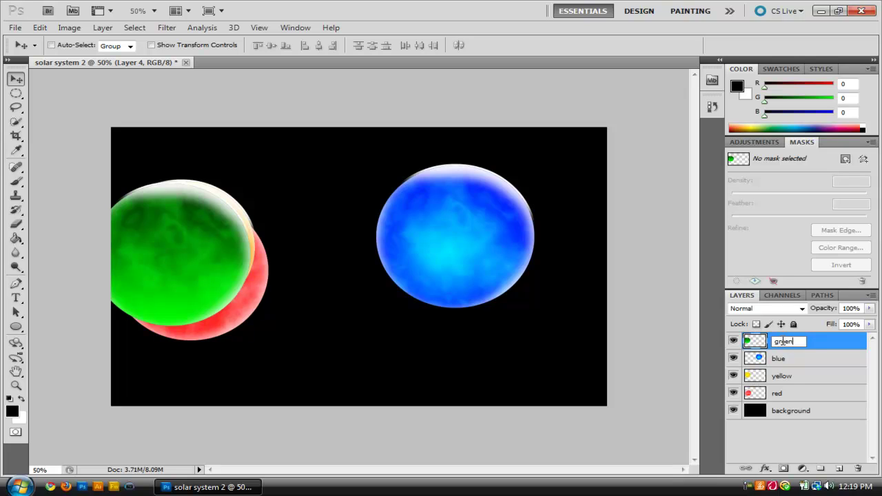
pyautogui.click(840, 443)
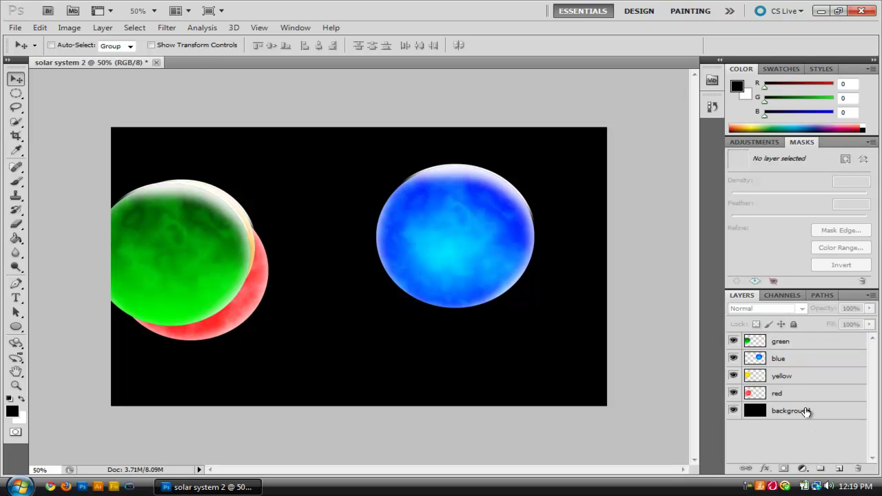
# - Create a layer group directly above the background layer and name it "Planets"
pyautogui.click(807, 411)
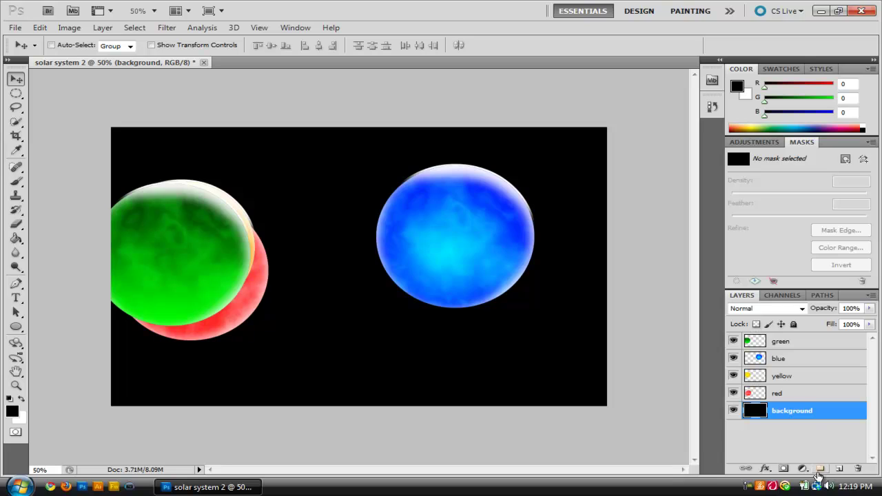
pyautogui.click(820, 471)
pyautogui.doubleClick(793, 411)
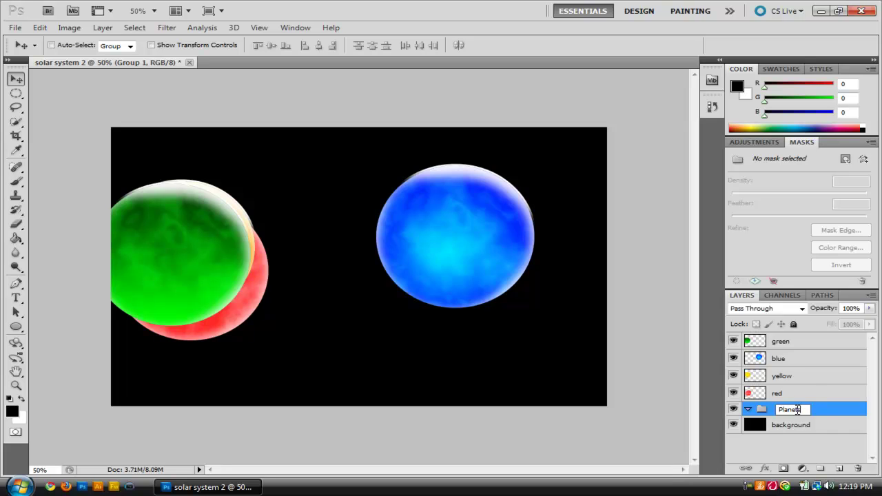
pyautogui.press('Return')
# - Move the red, yellow, blue and green layers together into the Planets group
pyautogui.click(778, 393)
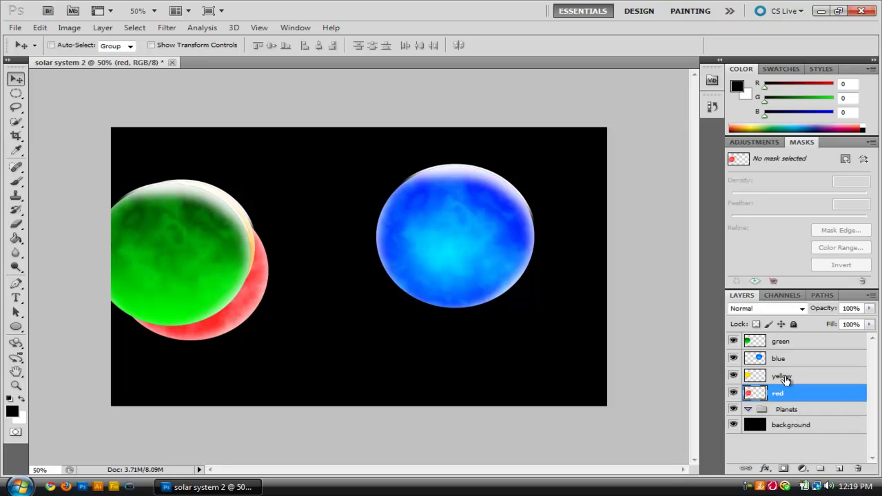
pyautogui.keyDown('shift'); pyautogui.click(783, 375); pyautogui.keyUp('shift')
pyautogui.keyDown('shift'); pyautogui.click(780, 358); pyautogui.keyUp('shift')
pyautogui.keyDown('shift'); pyautogui.click(790, 341); pyautogui.keyUp('shift')
pyautogui.moveTo(791, 343); pyautogui.dragTo(790, 414)
# - Collapse the Planets group and hide it
pyautogui.click(748, 342)
pyautogui.click(796, 404)
pyautogui.click(732, 341)
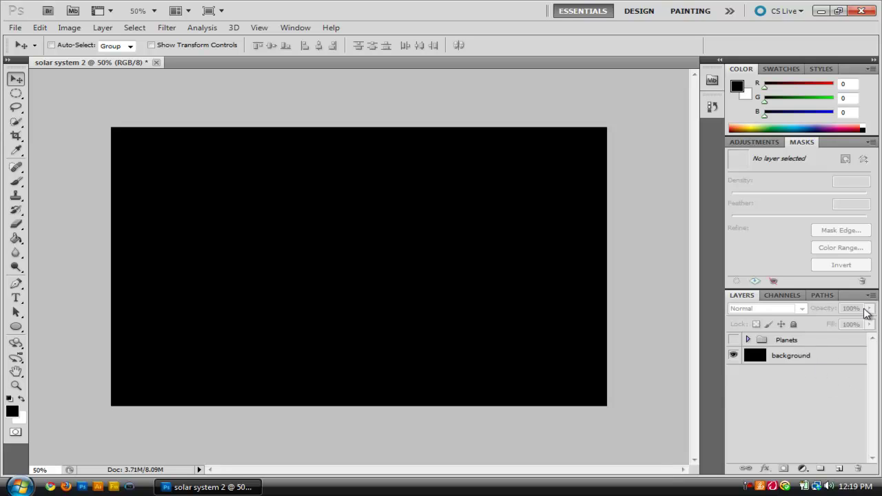
# - Add a new layer above the background layer and fill it with black using the Paint Bucket tool
pyautogui.click(788, 358)
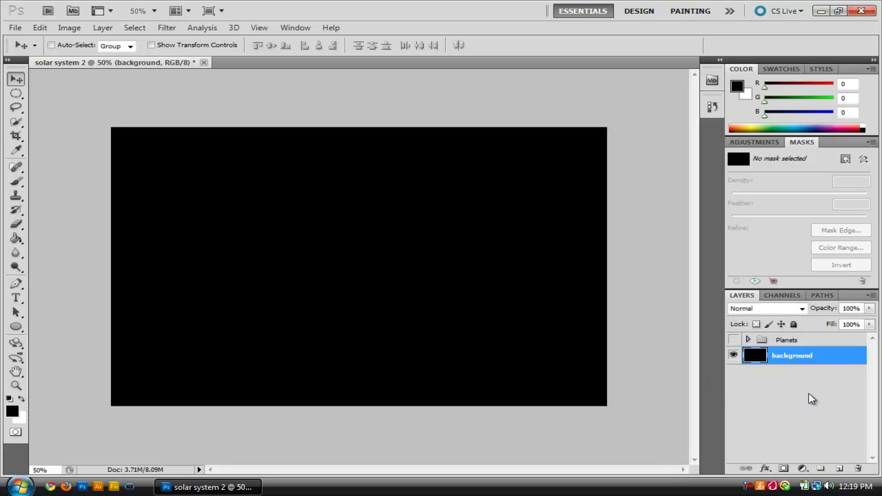
pyautogui.click(839, 469)
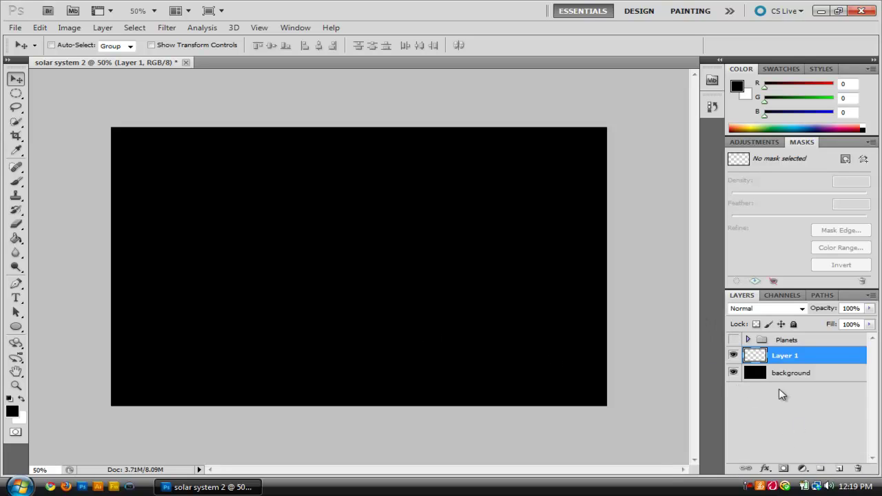
pyautogui.click(16, 238)
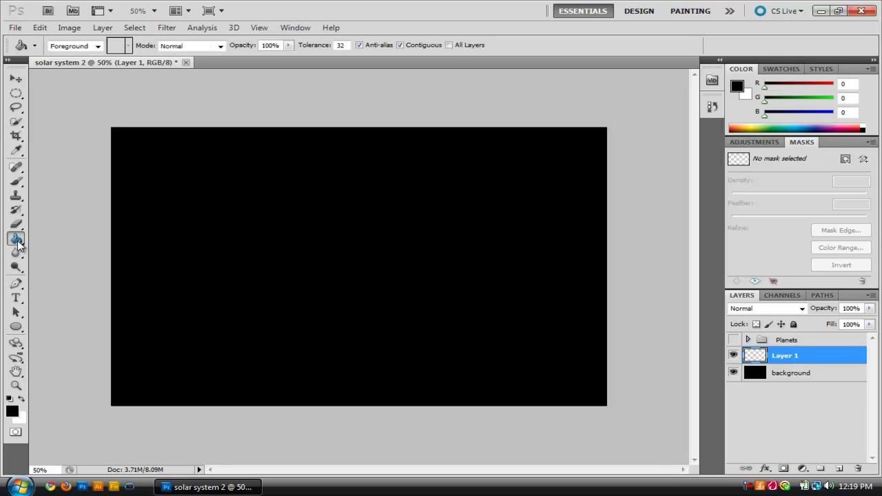
pyautogui.click(260, 247)
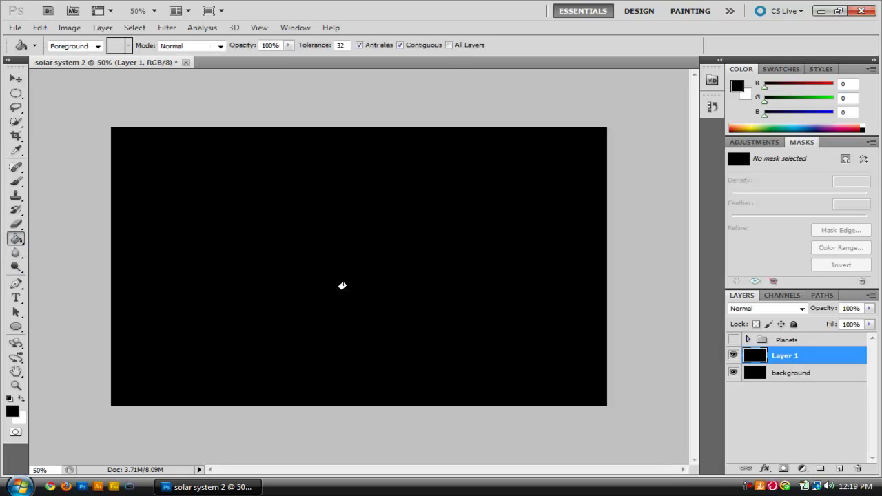
# - Render a 50-300mm Zoom lens flare at 100% brightness in the upper-left area of Layer 1 and shift it slightly further left
pyautogui.click(165, 28)
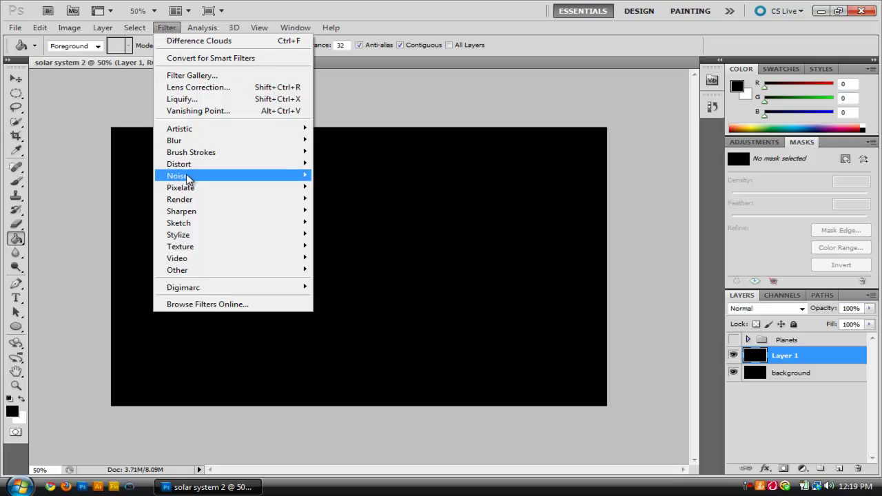
pyautogui.moveTo(182, 204)
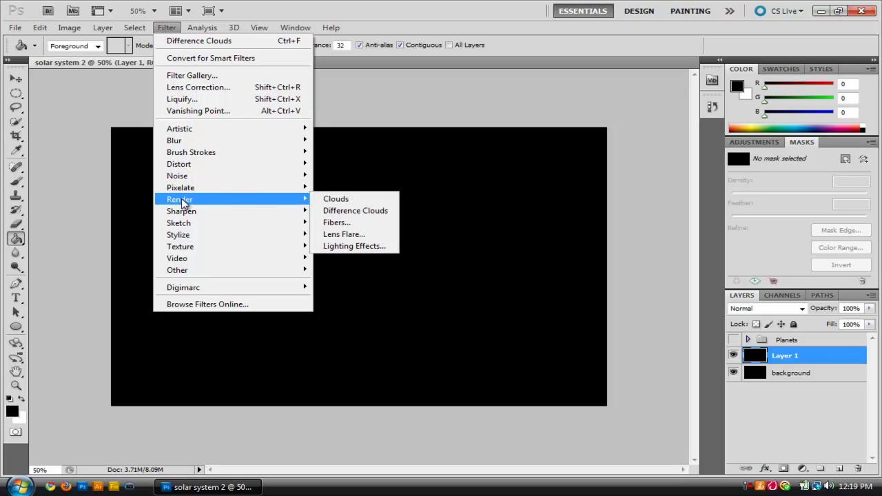
pyautogui.click(335, 235)
pyautogui.click(370, 156)
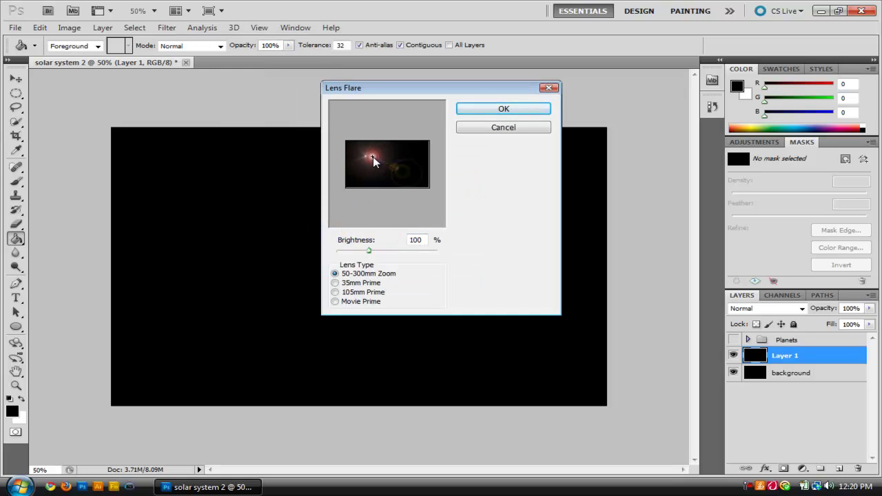
pyautogui.click(493, 111)
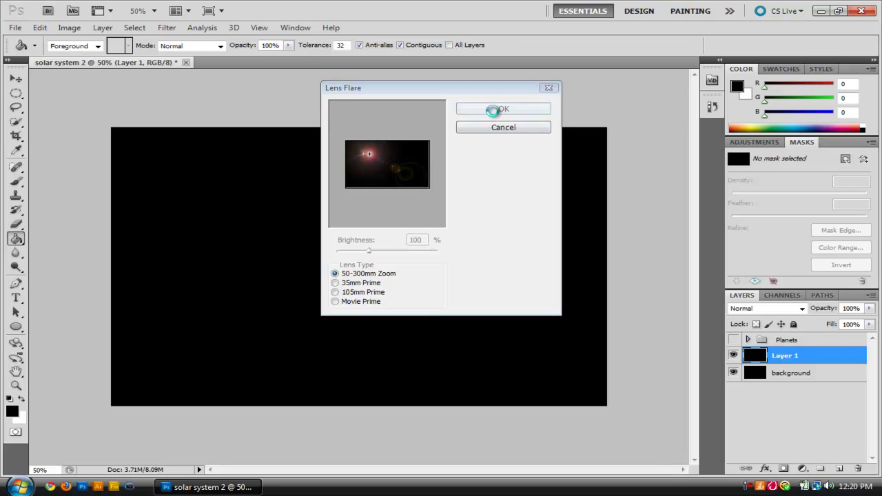
pyautogui.click(24, 78)
pyautogui.moveTo(260, 216); pyautogui.dragTo(214, 210)
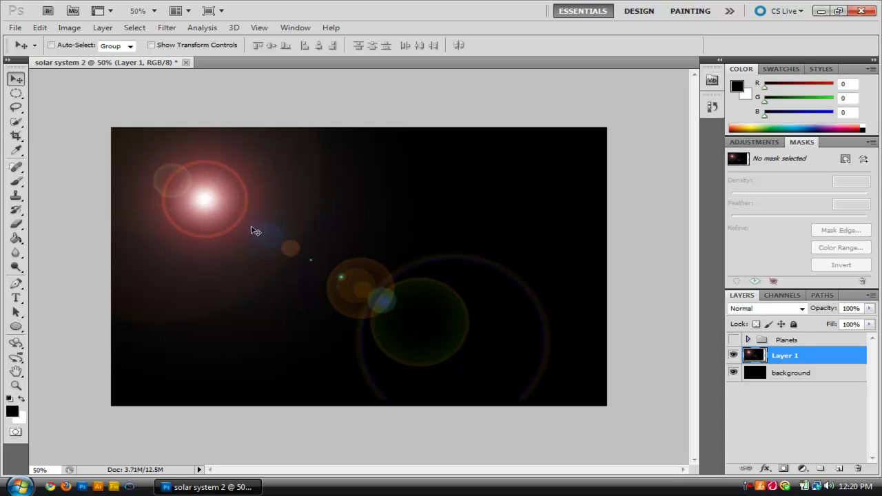
# - Add a new layer and place it between the Planets group and Layer 1, keeping the group collapsed
pyautogui.click(831, 456)
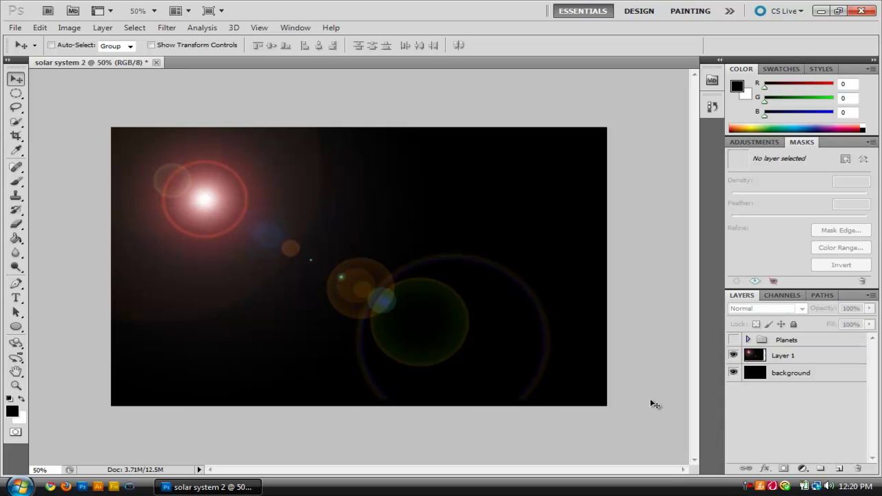
pyautogui.click(839, 469)
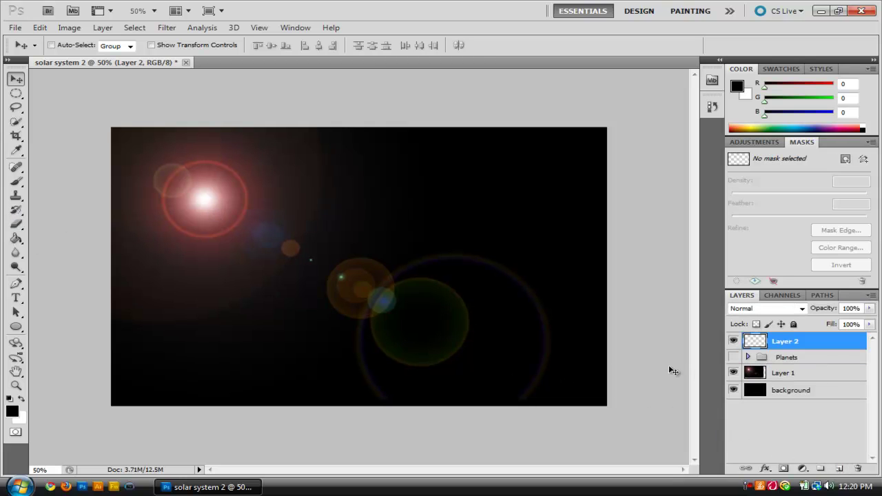
pyautogui.moveTo(798, 345); pyautogui.dragTo(798, 357)
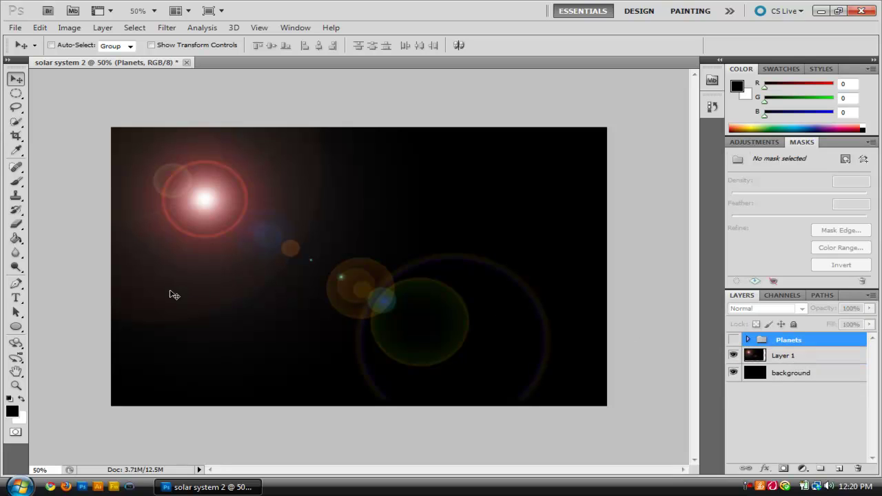
pyautogui.click(749, 342)
pyautogui.moveTo(788, 425); pyautogui.dragTo(791, 443)
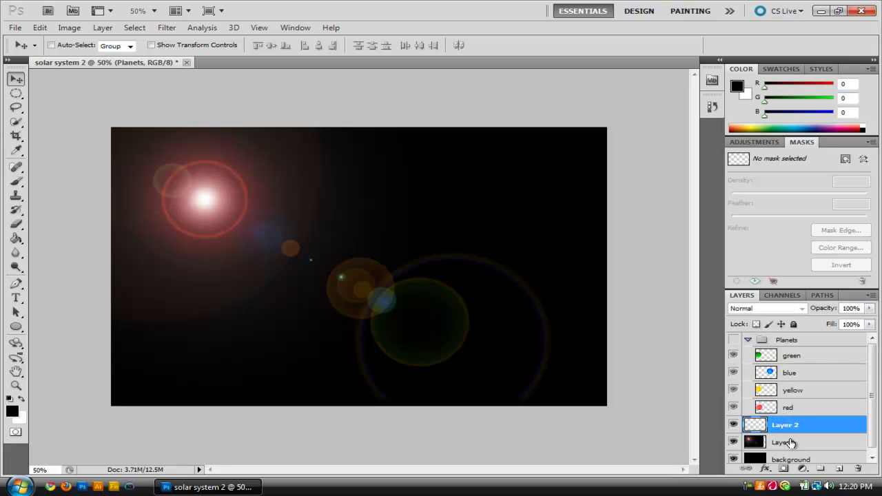
pyautogui.click(750, 345)
pyautogui.click(750, 342)
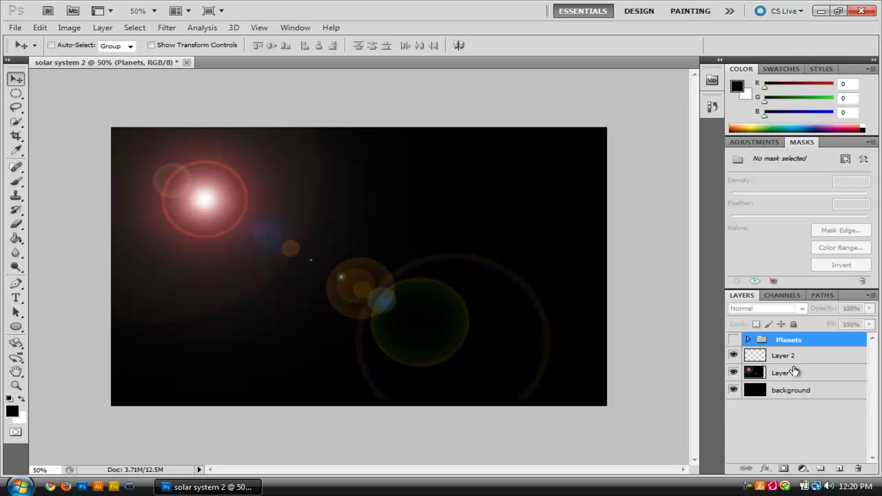
# - Fill Layer 2 with black using the Paint Bucket tool
pyautogui.click(800, 357)
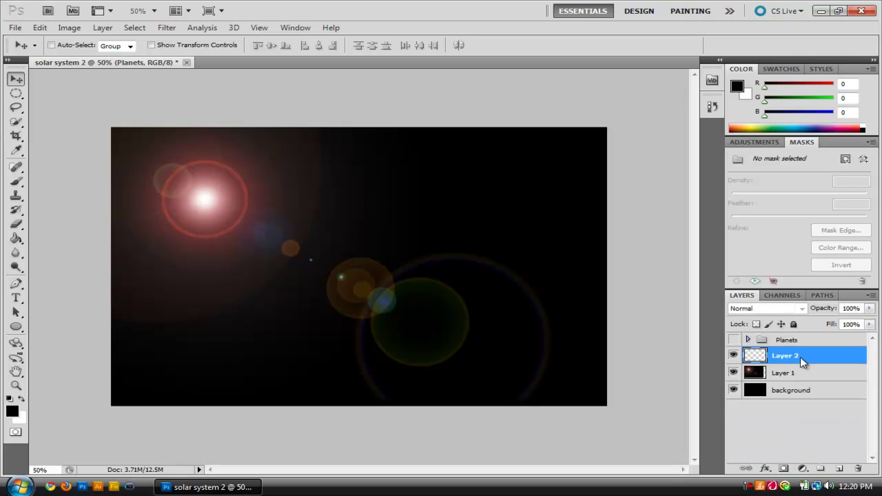
pyautogui.click(16, 239)
pyautogui.click(366, 352)
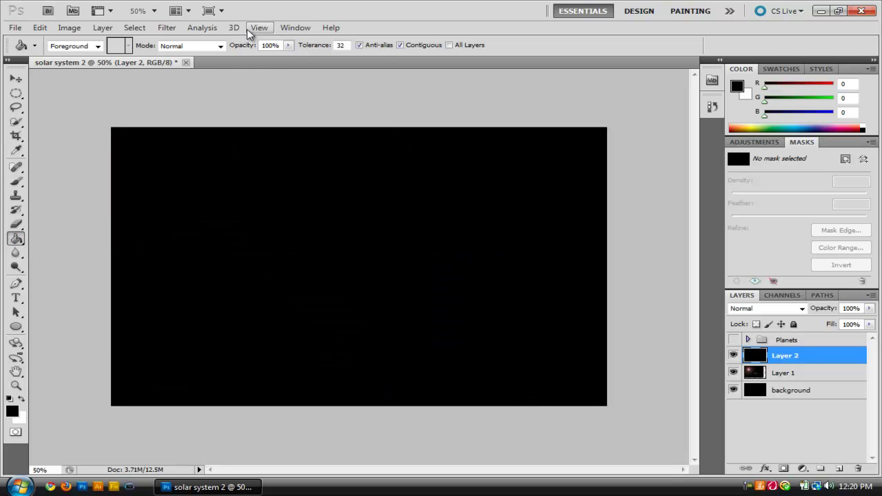
# - Render a 50-300mm Zoom lens flare at 100% brightness in the upper-right area of Layer 2
pyautogui.click(167, 28)
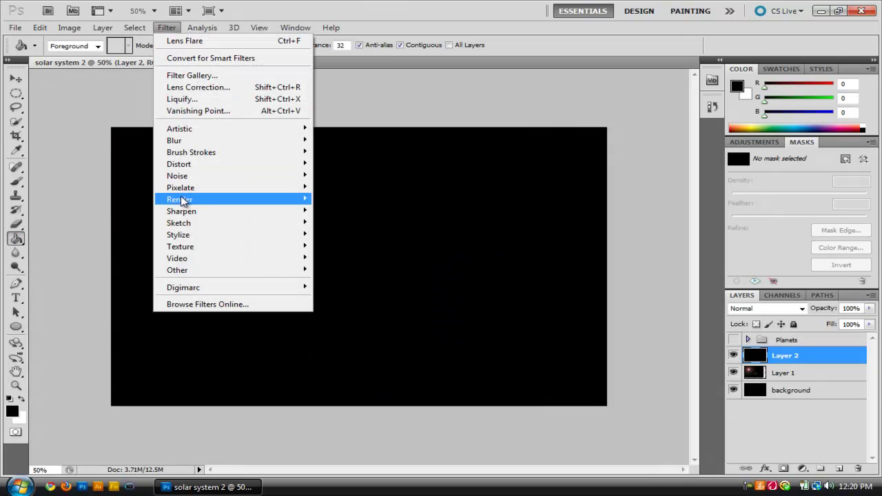
pyautogui.moveTo(305, 201)
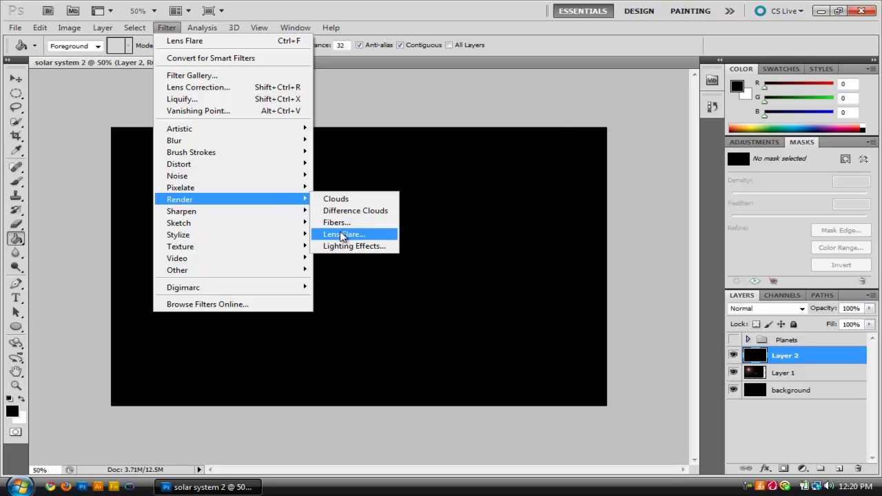
pyautogui.click(339, 234)
pyautogui.moveTo(363, 158); pyautogui.dragTo(408, 156)
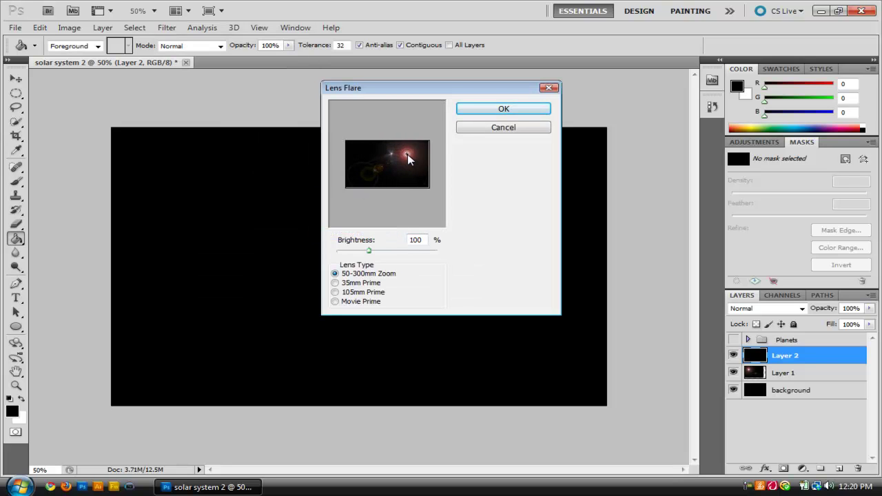
pyautogui.click(522, 112)
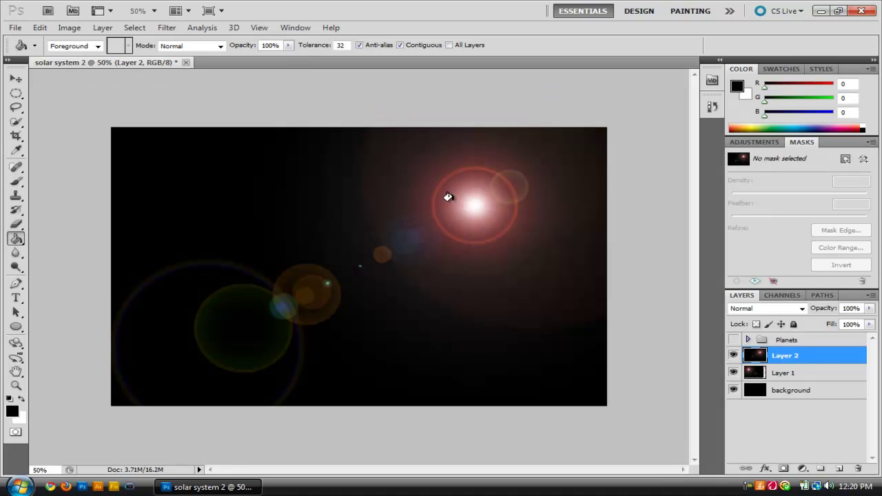
# - Move Layer 2 slightly right and up to mirror the first flare, and set its blend mode to Screen
pyautogui.press('v')
pyautogui.moveTo(531, 231); pyautogui.dragTo(551, 226)
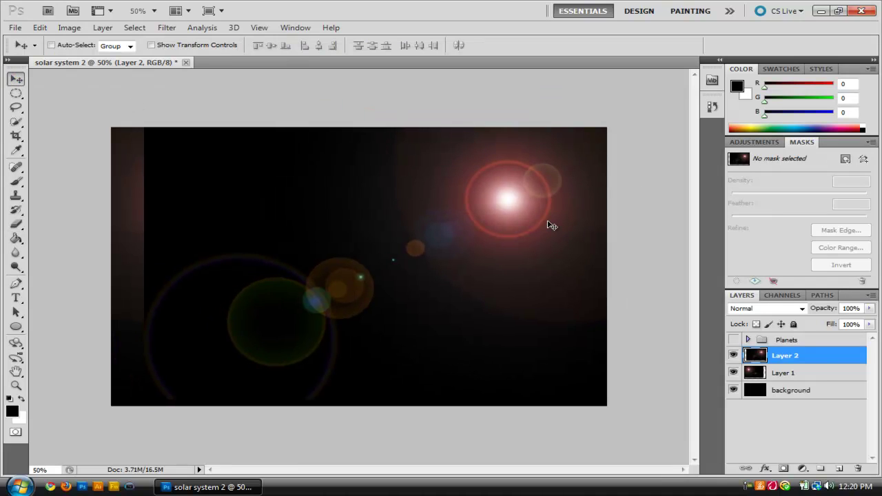
pyautogui.click(799, 309)
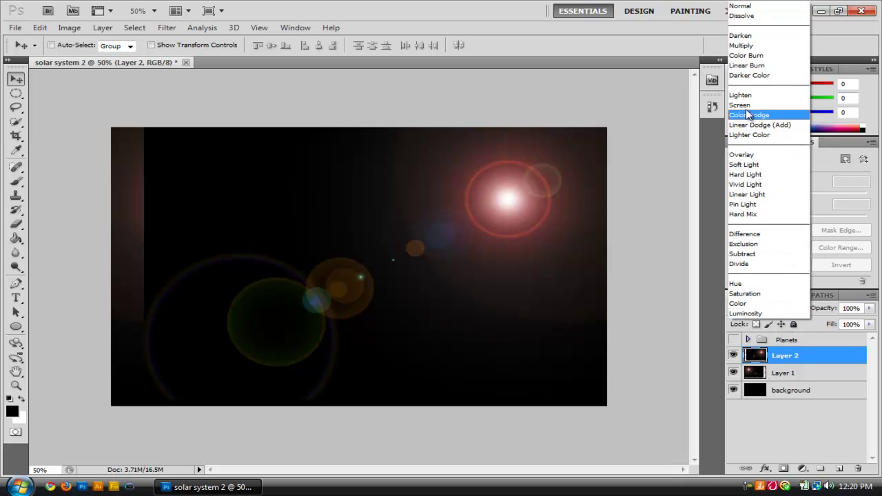
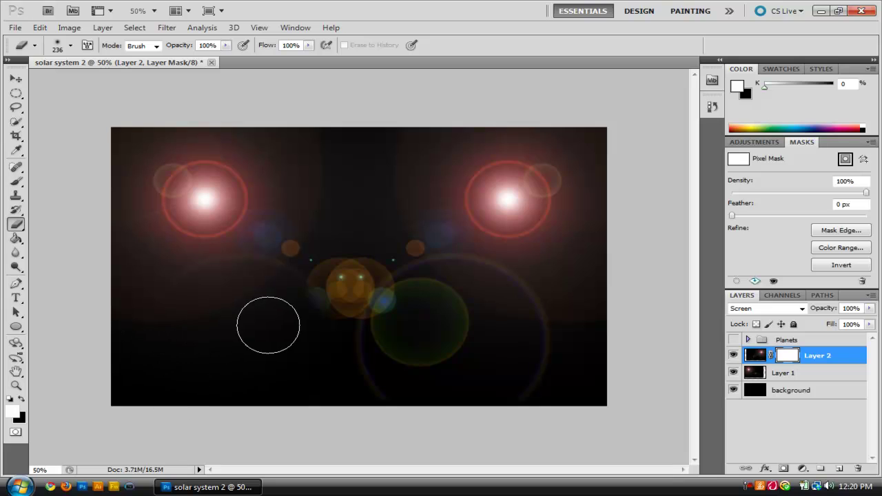
# - Add a mask to Layer 1 and erase the lower flare rings and orbs from both Layer 1 and Layer 2
pyautogui.click(799, 379)
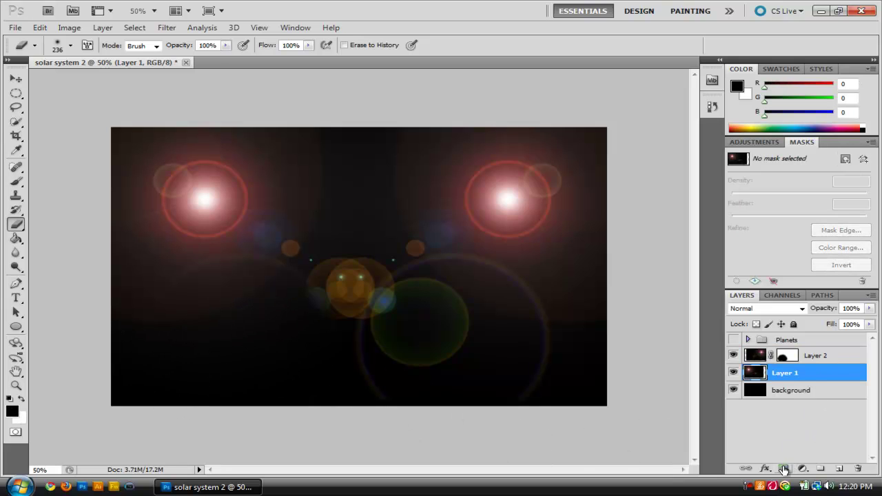
pyautogui.click(783, 469)
pyautogui.moveTo(335, 289)
pyautogui.mouseDown()
pyautogui.moveTo(565, 337)
pyautogui.moveTo(527, 348)
pyautogui.moveTo(509, 310)
pyautogui.moveTo(462, 291)
pyautogui.moveTo(480, 282)
pyautogui.moveTo(452, 285)
pyautogui.moveTo(512, 296)
pyautogui.moveTo(440, 373)
pyautogui.moveTo(393, 384)
pyautogui.moveTo(297, 355)
pyautogui.moveTo(346, 294)
pyautogui.moveTo(356, 305)
pyautogui.moveTo(372, 302)
pyautogui.moveTo(339, 308)
pyautogui.moveTo(256, 302)
pyautogui.mouseUp()
pyautogui.click(822, 356)
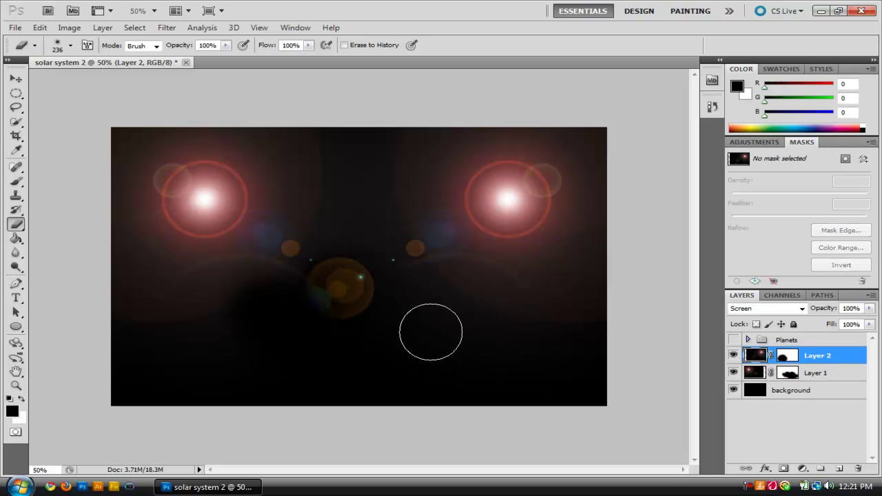
pyautogui.moveTo(430, 331)
pyautogui.mouseDown()
pyautogui.moveTo(302, 313)
pyautogui.moveTo(300, 297)
pyautogui.moveTo(321, 304)
pyautogui.moveTo(326, 336)
pyautogui.moveTo(550, 355)
pyautogui.mouseUp()
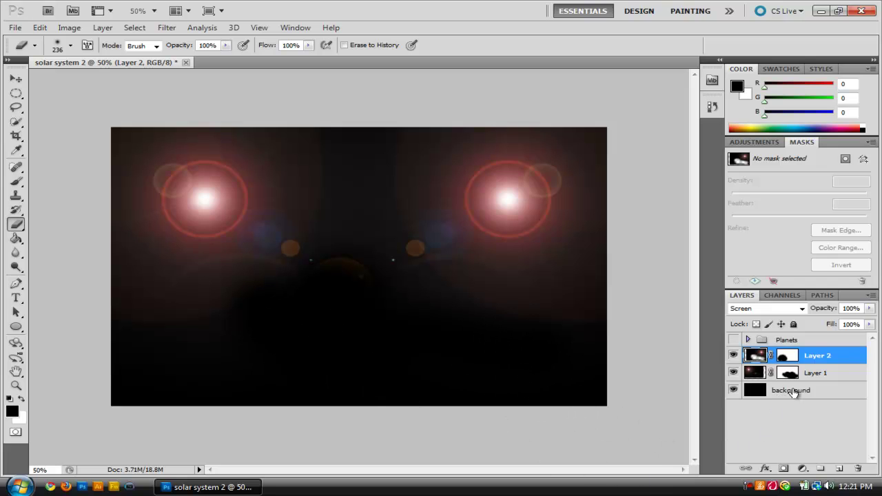
# - Add a new layer above Layer 2 and fill it with black using the Paint Bucket tool
pyautogui.click(839, 469)
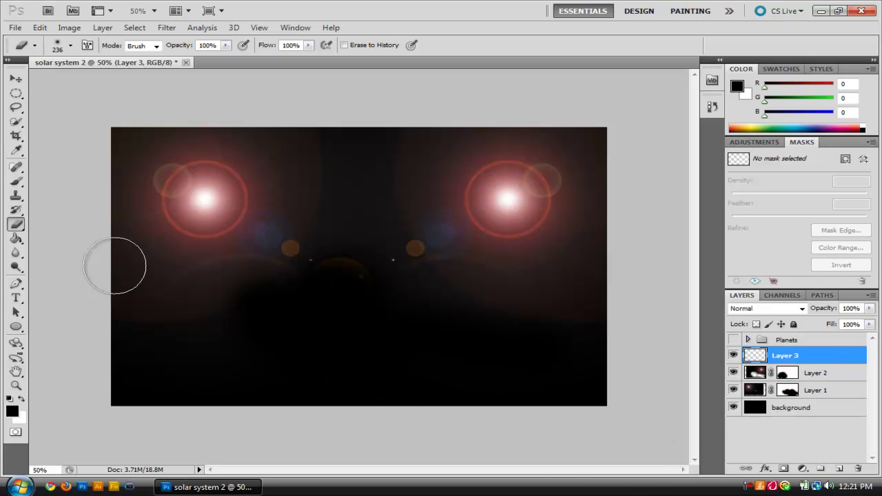
pyautogui.click(16, 239)
pyautogui.click(290, 193)
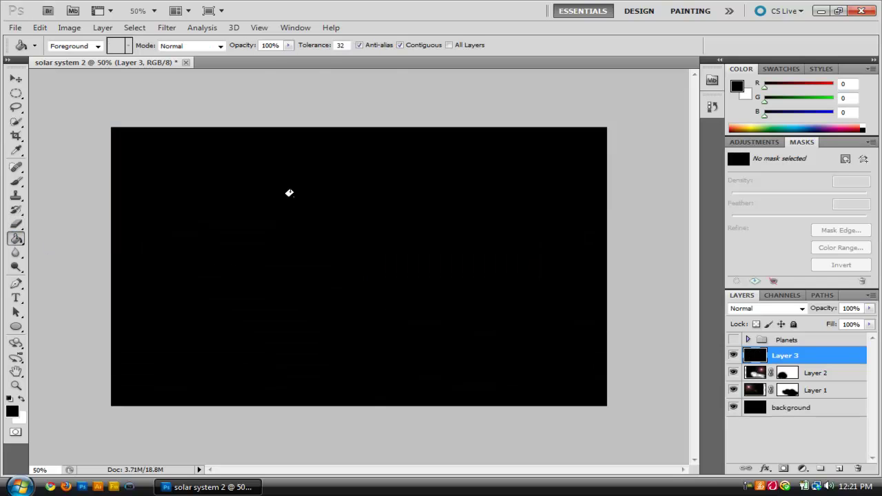
# - Render a Movie Prime lens flare at 100% brightness in the lower-right area of Layer 3 and set the layer's blend mode to Screen
pyautogui.click(204, 28)
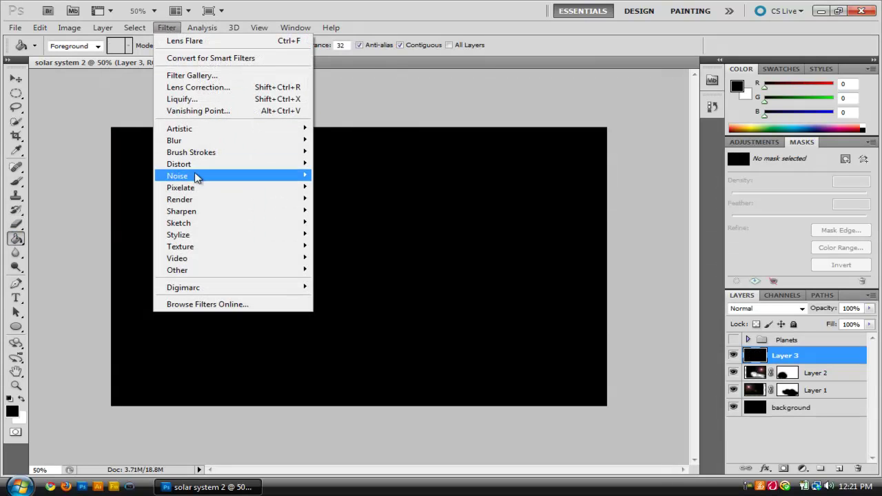
pyautogui.moveTo(193, 202)
pyautogui.click(345, 235)
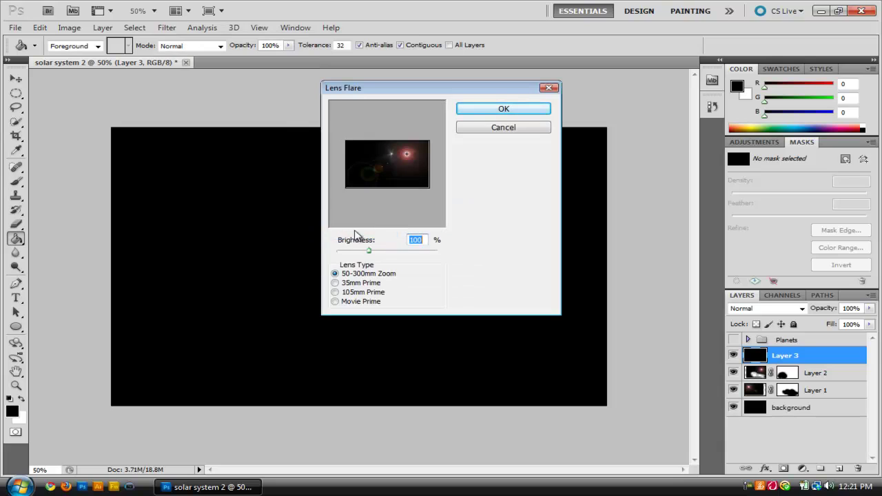
pyautogui.click(371, 304)
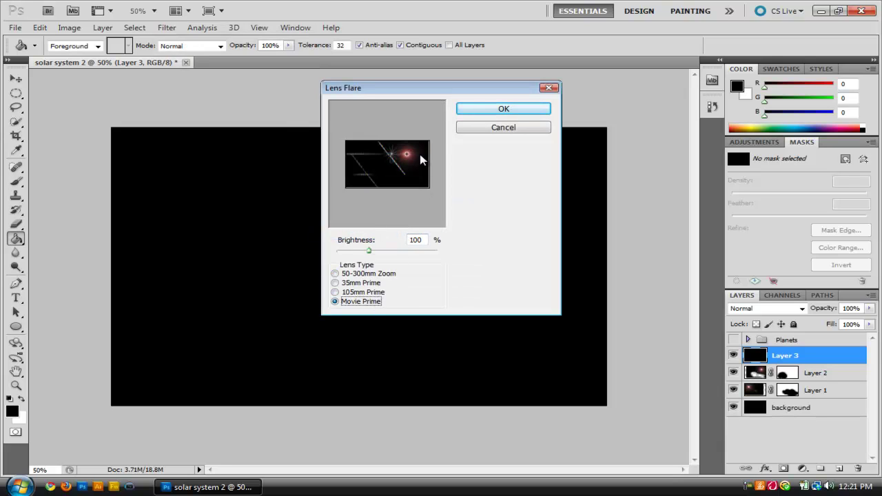
pyautogui.moveTo(414, 160); pyautogui.dragTo(418, 181)
pyautogui.click(488, 111)
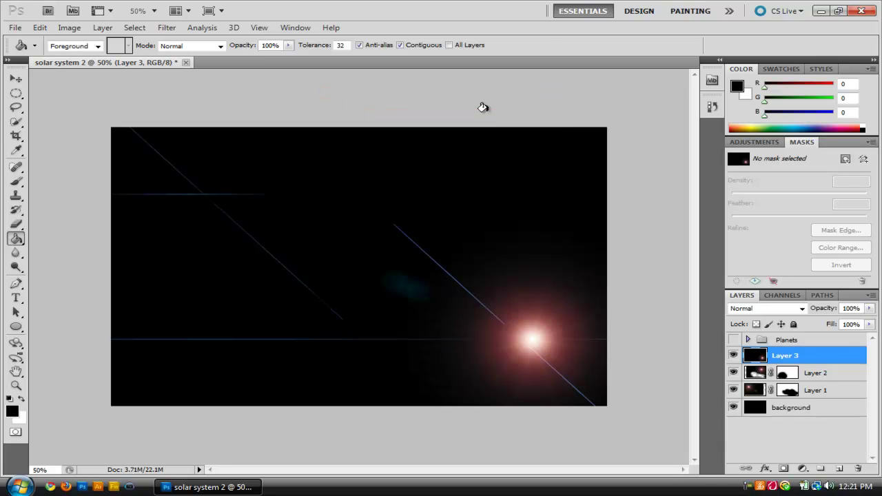
pyautogui.click(804, 310)
pyautogui.click(742, 105)
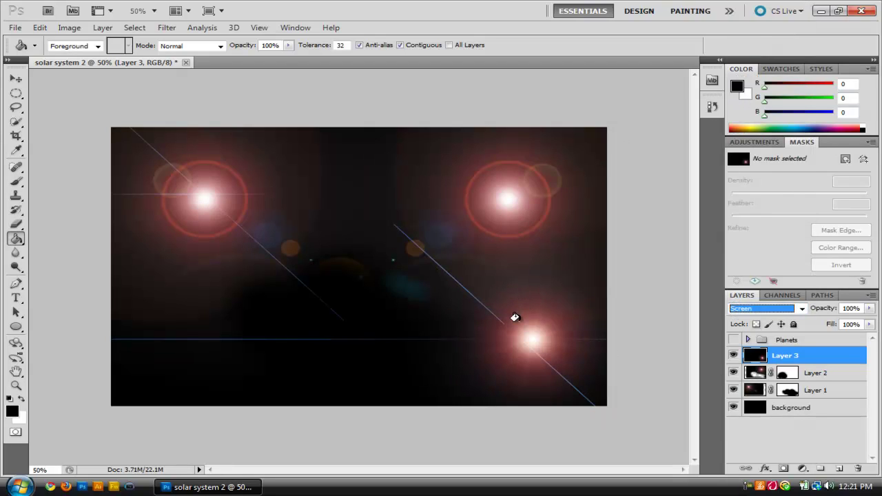
# - Add a black-filled layer above Layer 3 and render a 105mm Prime lens flare at 100% brightness in its lower-left area
pyautogui.click(839, 468)
pyautogui.click(204, 252)
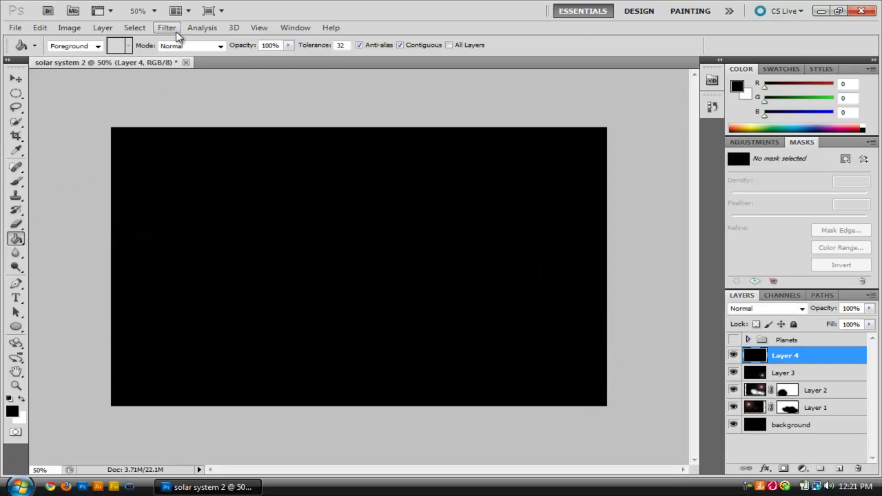
pyautogui.click(167, 28)
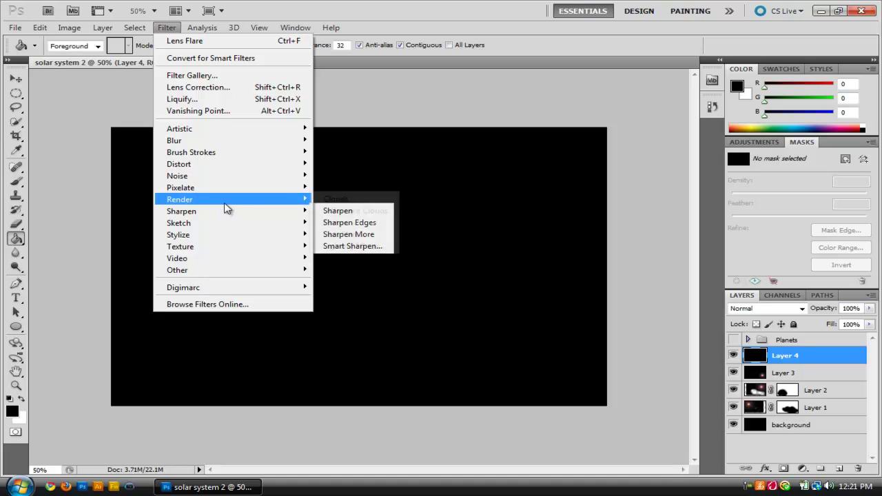
pyautogui.moveTo(224, 200)
pyautogui.click(348, 234)
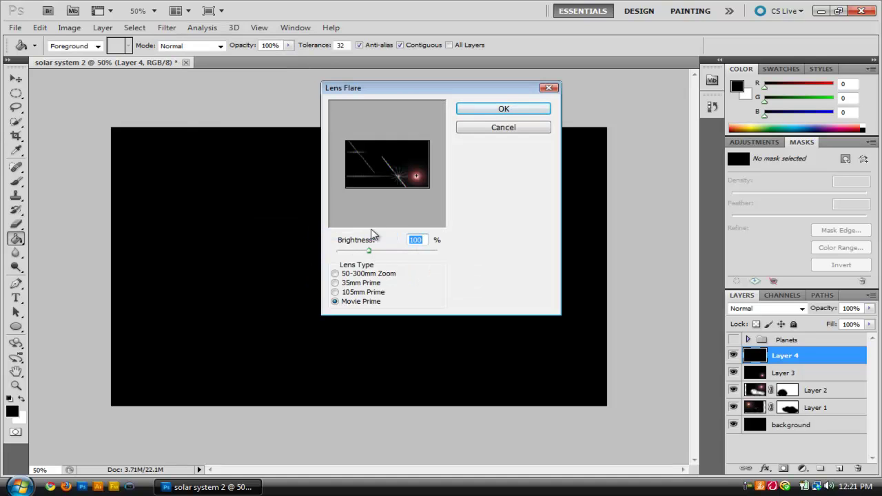
pyautogui.click(359, 283)
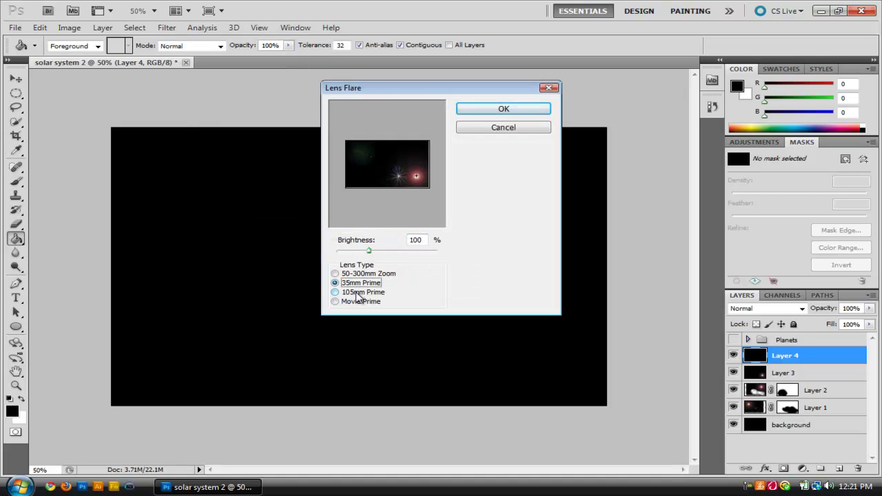
pyautogui.click(358, 293)
pyautogui.moveTo(406, 177); pyautogui.dragTo(366, 180)
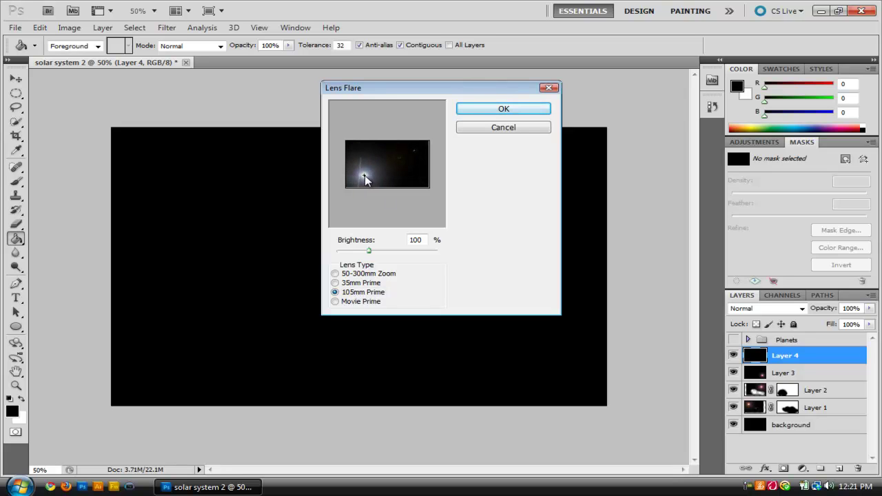
pyautogui.click(493, 109)
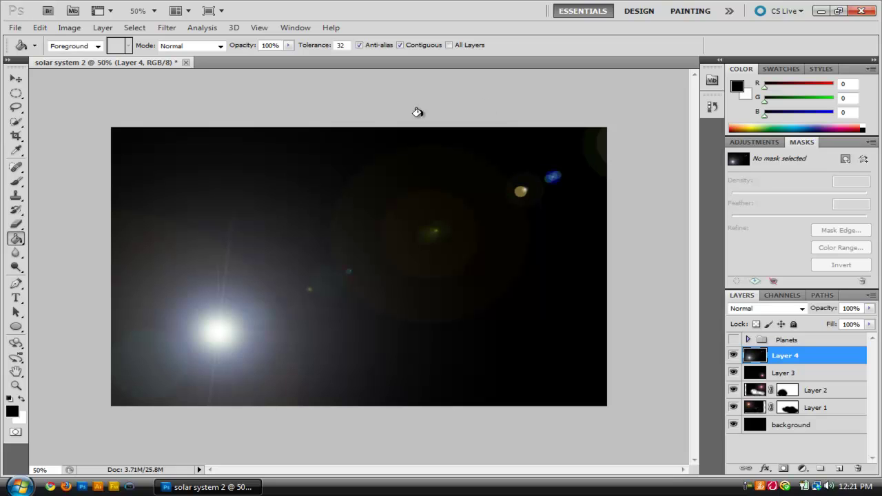
# - Set Layer 4's blend mode to Screen and shift its flare slightly down and to the left on the canvas
pyautogui.click(771, 308)
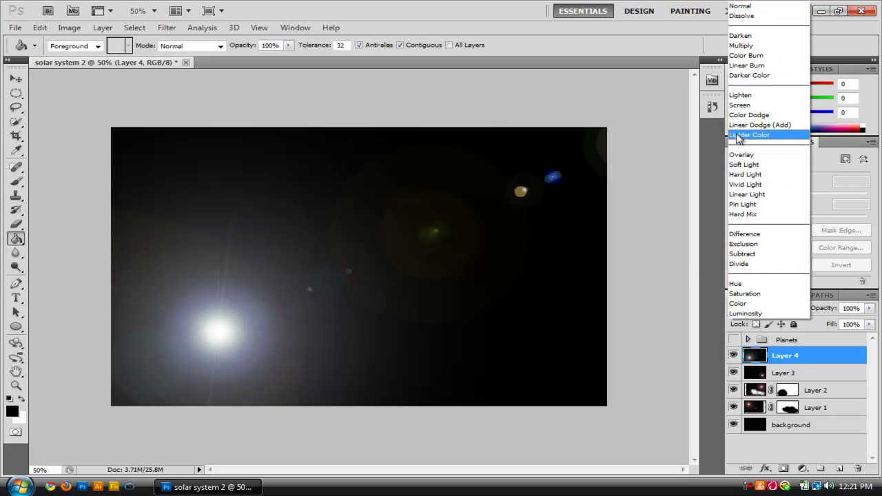
pyautogui.click(737, 105)
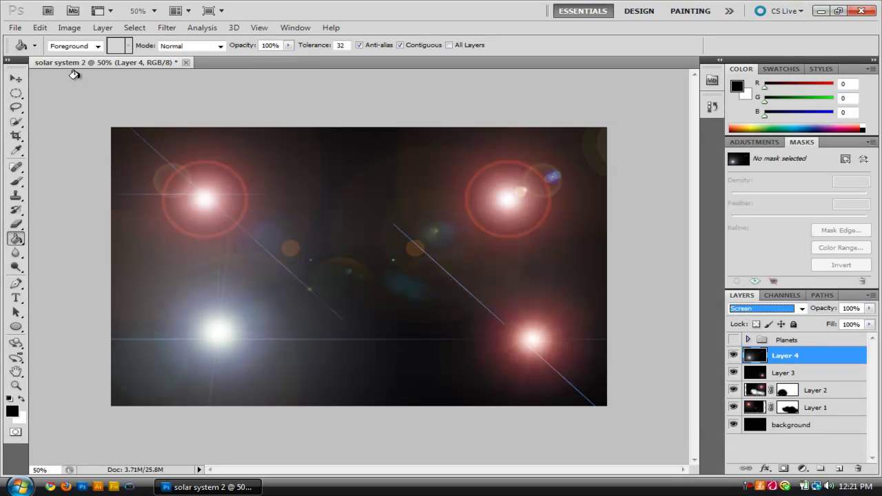
pyautogui.click(16, 79)
pyautogui.moveTo(262, 341); pyautogui.dragTo(243, 356)
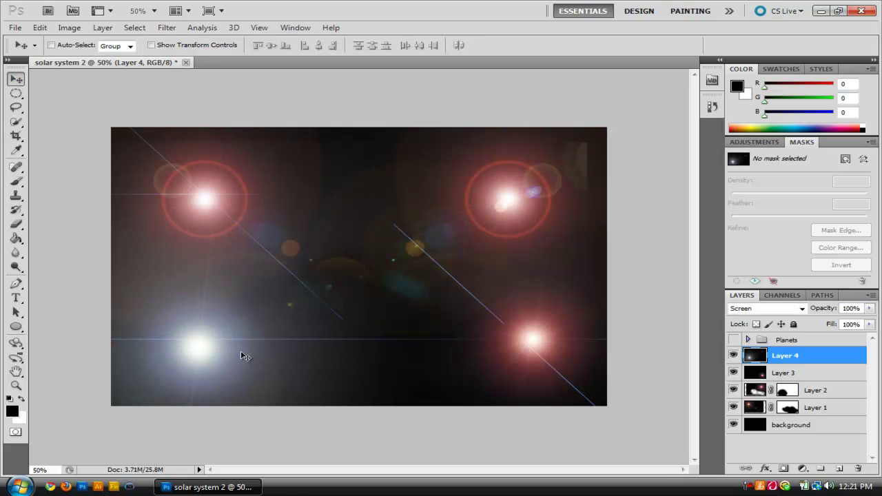
# - Scale Layer 4 to about 70% width and 63% height and place it in the lower-left part of the canvas
pyautogui.hotkey('ctrl', 't')
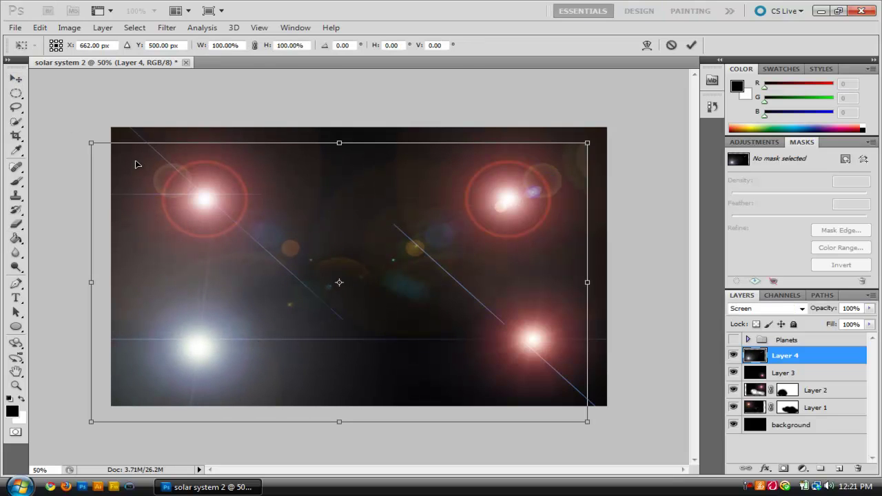
pyautogui.moveTo(88, 145); pyautogui.dragTo(240, 246)
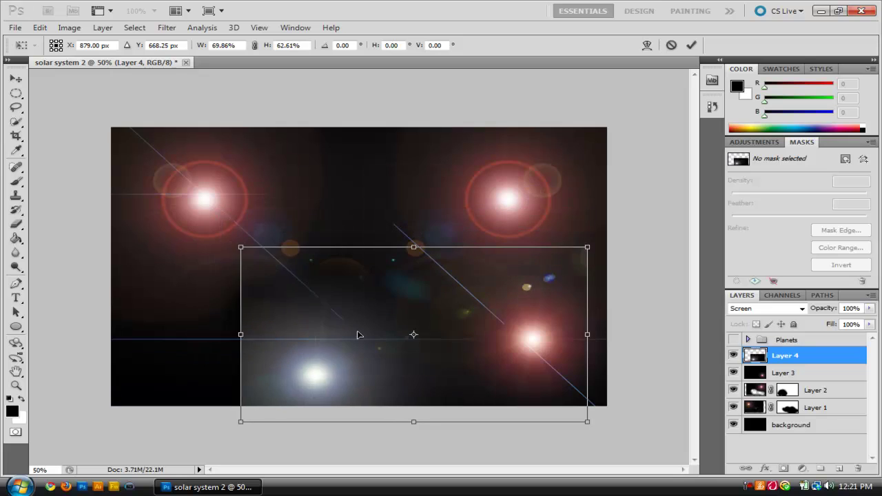
pyautogui.moveTo(356, 335); pyautogui.dragTo(213, 335)
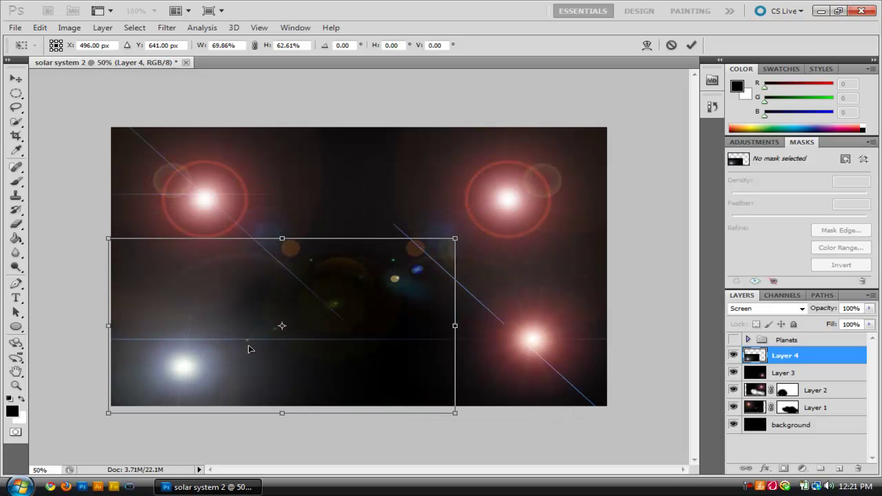
pyautogui.press('Return')
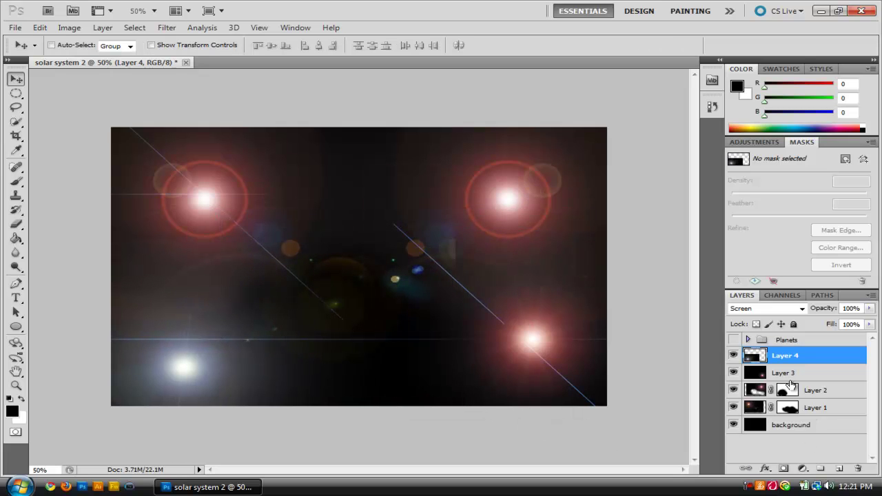
# - Add a mask to Layer 4 and erase its flare orbs and visible edge near the middle of the canvas
pyautogui.click(785, 468)
pyautogui.press('b')
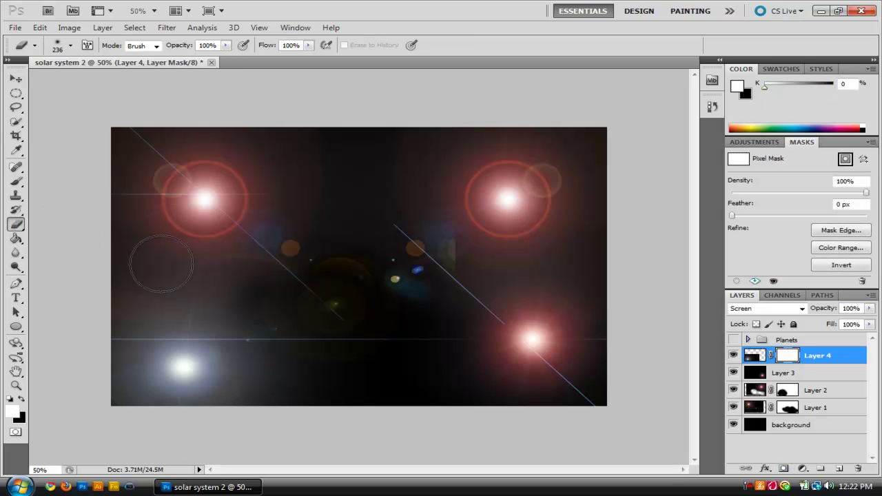
pyautogui.moveTo(351, 334)
pyautogui.mouseDown()
pyautogui.moveTo(318, 281)
pyautogui.moveTo(319, 325)
pyautogui.moveTo(368, 320)
pyautogui.moveTo(320, 268)
pyautogui.moveTo(263, 260)
pyautogui.mouseUp()
pyautogui.moveTo(420, 248)
pyautogui.mouseDown()
pyautogui.moveTo(459, 253)
pyautogui.moveTo(529, 307)
pyautogui.moveTo(494, 253)
pyautogui.moveTo(395, 237)
pyautogui.moveTo(502, 315)
pyautogui.moveTo(572, 299)
pyautogui.mouseUp()
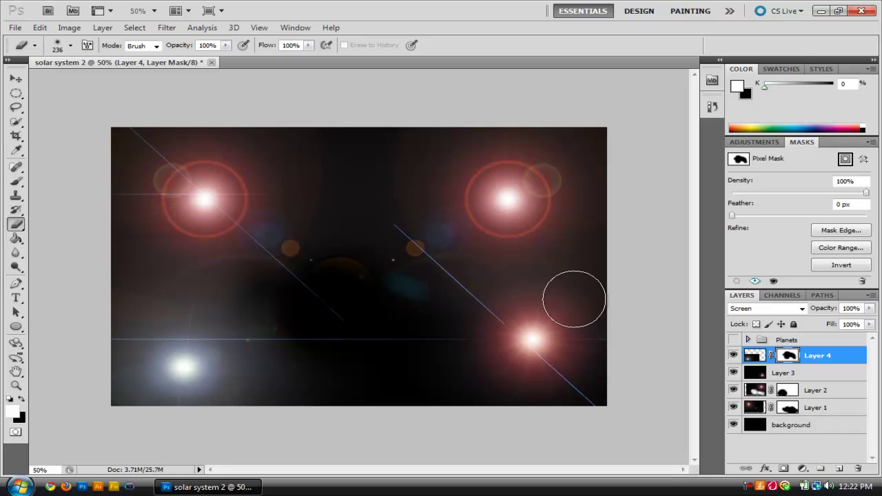
# - Create a new layer group above Layer 4 and name it Lens Flares
pyautogui.click(16, 79)
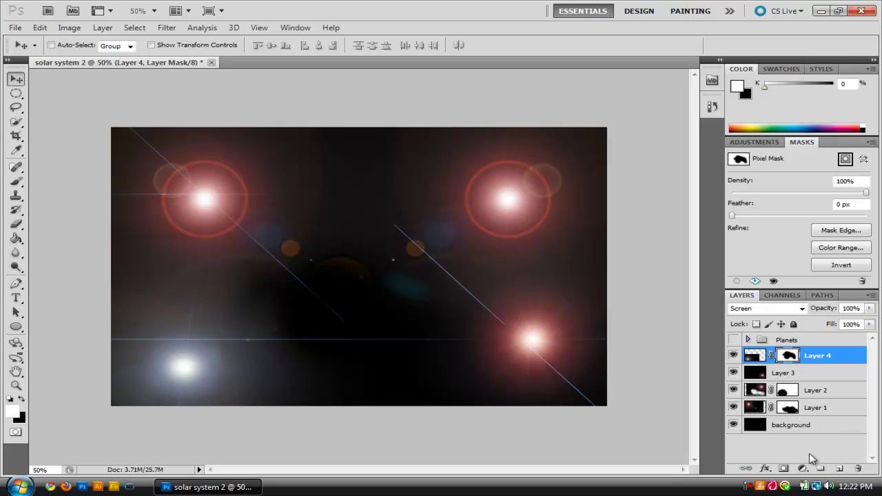
pyautogui.click(820, 469)
pyautogui.doubleClick(791, 355)
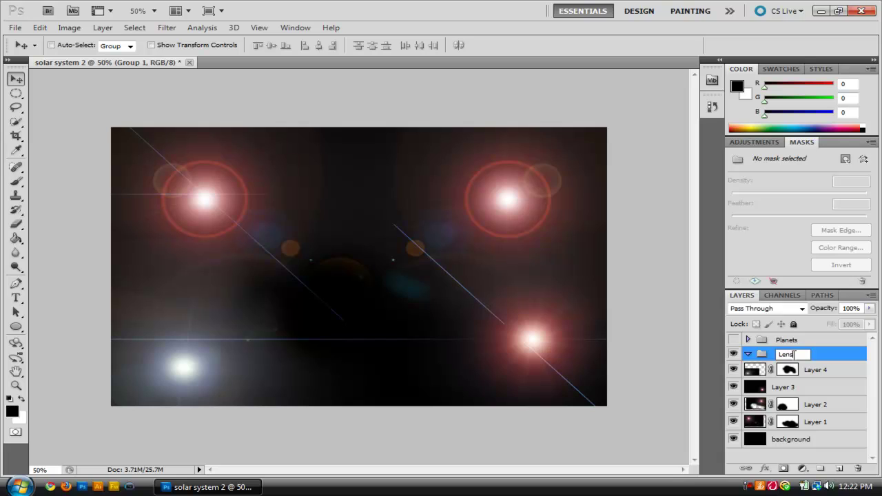
pyautogui.write('Lens Flares')
pyautogui.press('Return')
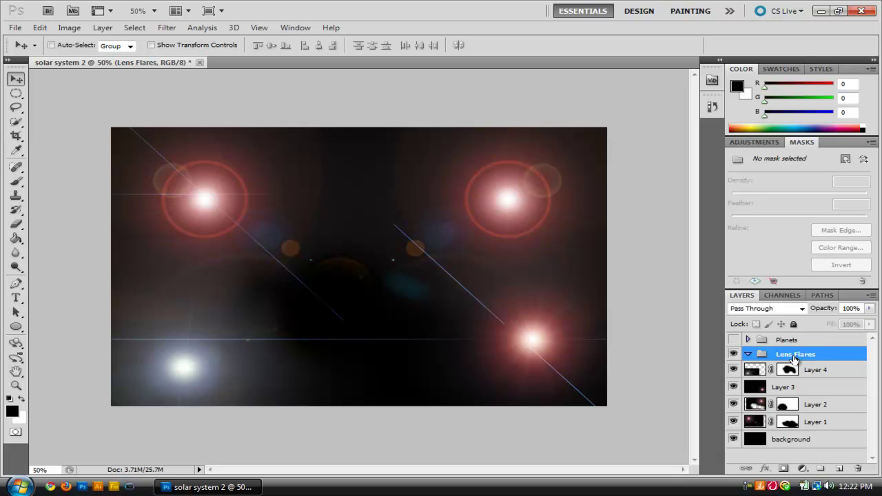
pyautogui.click(817, 427)
pyautogui.keyDown('shift'); pyautogui.click(815, 407); pyautogui.keyUp('shift')
pyautogui.keyDown('shift'); pyautogui.click(815, 391); pyautogui.keyUp('shift')
pyautogui.keyDown('shift'); pyautogui.doubleClick(820, 370); pyautogui.keyUp('shift')
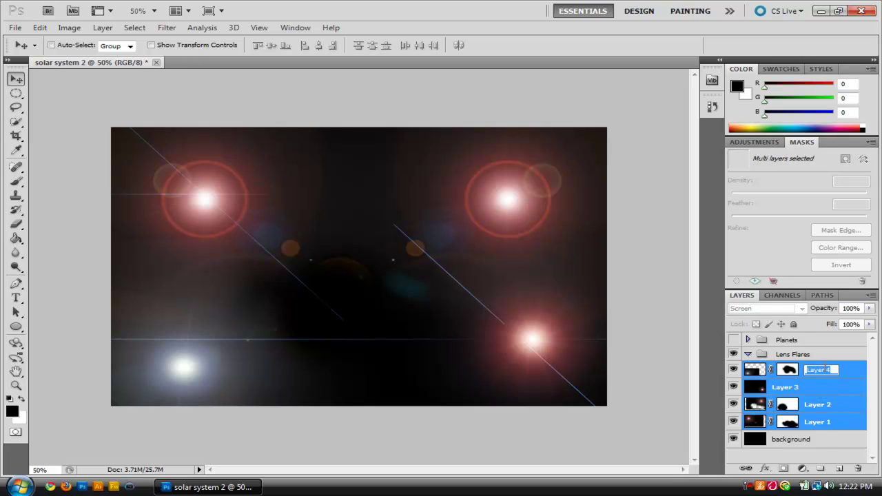
pyautogui.press('Return')
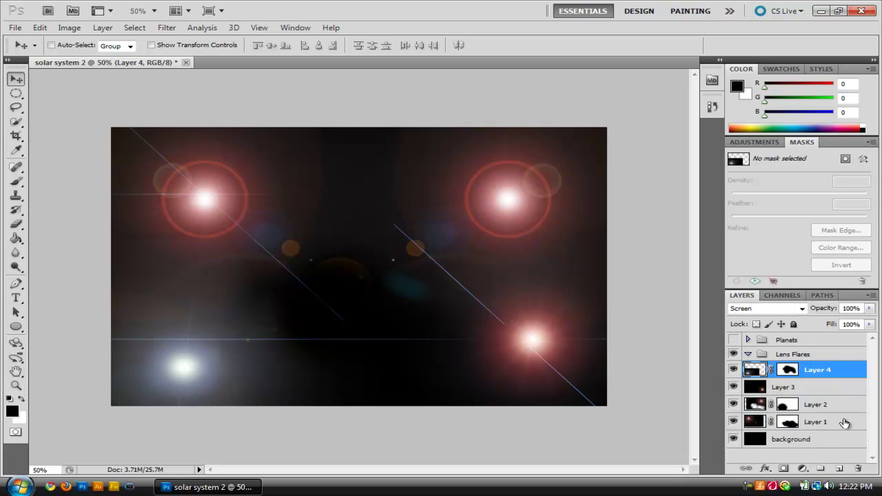
# - Move Layers 1 through 4 together into the Lens Flares group and collapse the group
pyautogui.keyDown('ctrl'); pyautogui.click(845, 423); pyautogui.keyUp('ctrl')
pyautogui.keyDown('ctrl'); pyautogui.click(845, 407); pyautogui.keyUp('ctrl')
pyautogui.keyDown('ctrl'); pyautogui.click(844, 390); pyautogui.keyUp('ctrl')
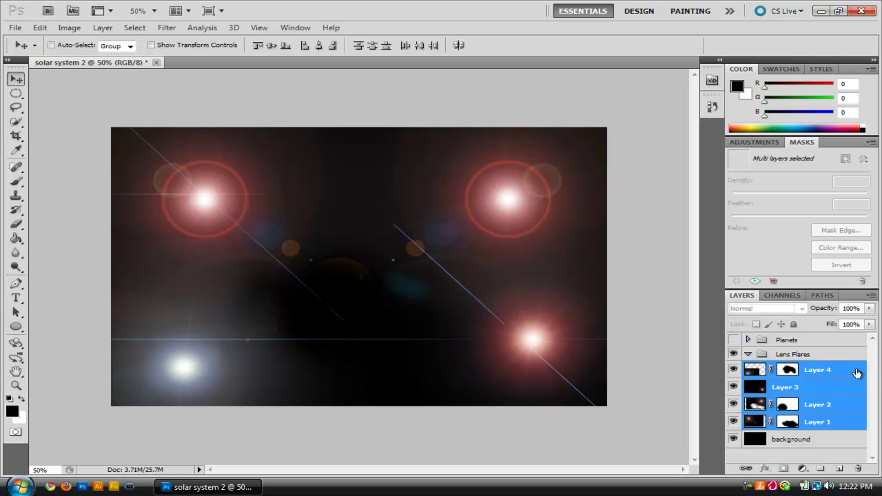
pyautogui.moveTo(857, 373); pyautogui.dragTo(844, 356)
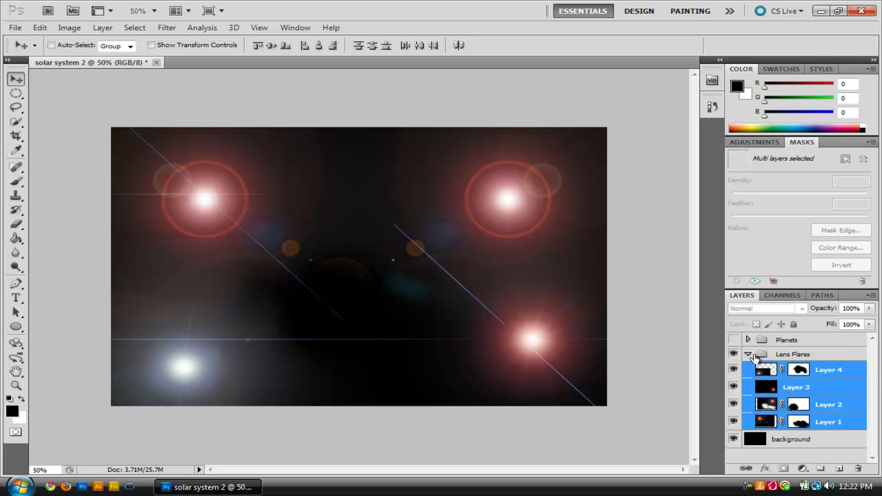
pyautogui.click(752, 355)
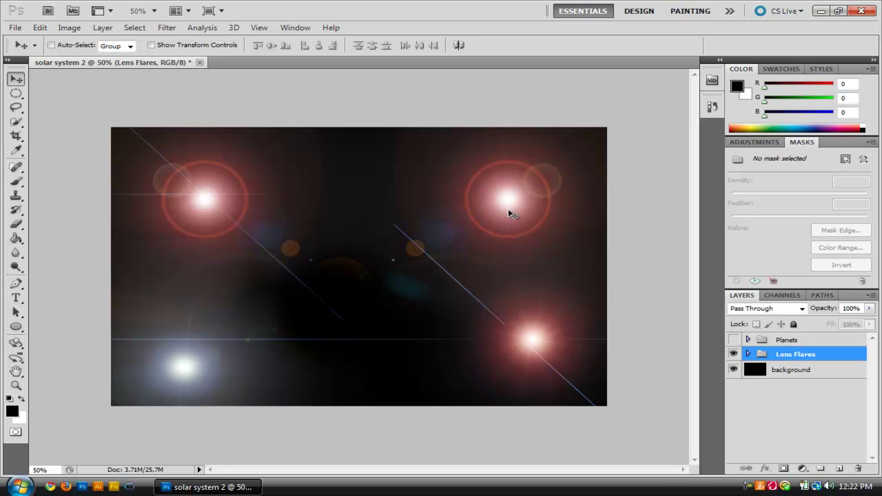
# - Add a new layer above the Lens Flares group and name it stars
pyautogui.moveTo(441, 228)
pyautogui.mouseDown()
pyautogui.moveTo(420, 258)
pyautogui.moveTo(416, 235)
pyautogui.moveTo(447, 225)
pyautogui.moveTo(433, 240)
pyautogui.mouseUp()
pyautogui.click(841, 469)
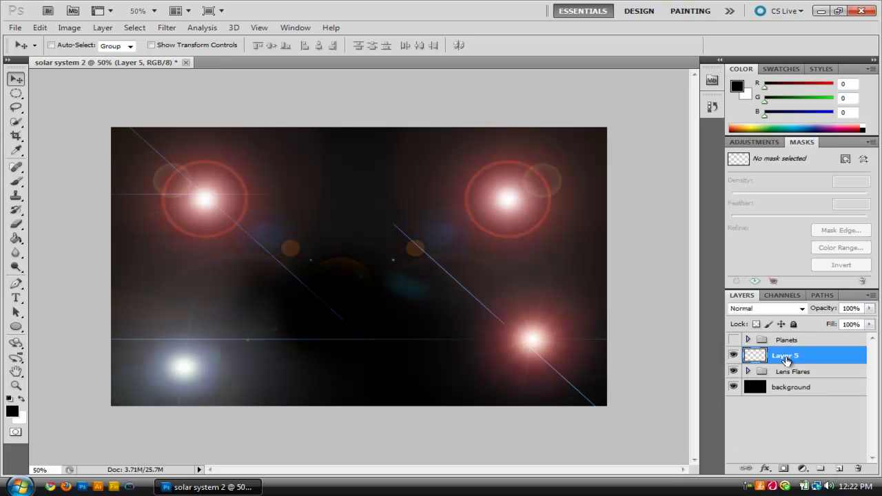
pyautogui.doubleClick(786, 356)
pyautogui.write('stars')
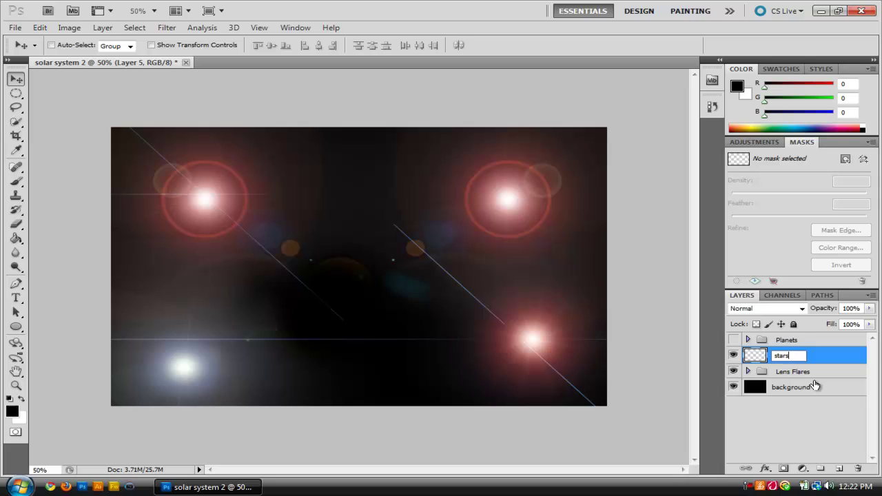
pyautogui.press('Return')
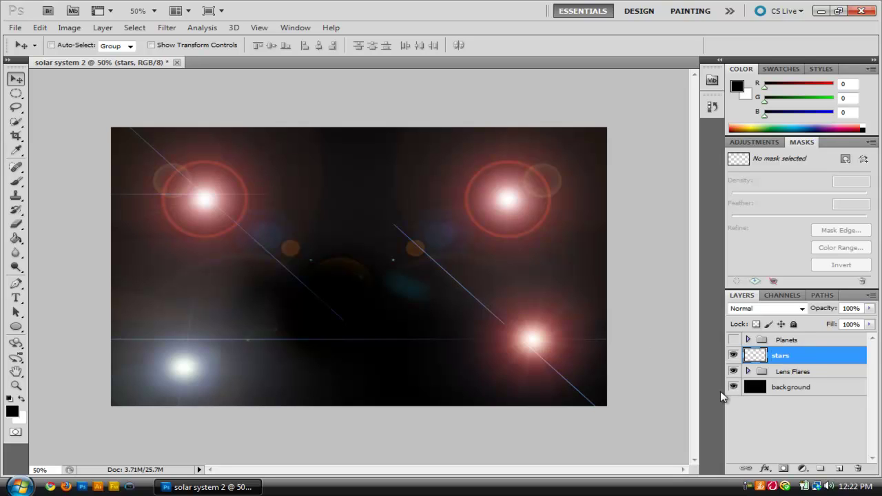
# - Switch the foreground color to white and set up the Brush tool with a soft 11 px tip
pyautogui.click(22, 401)
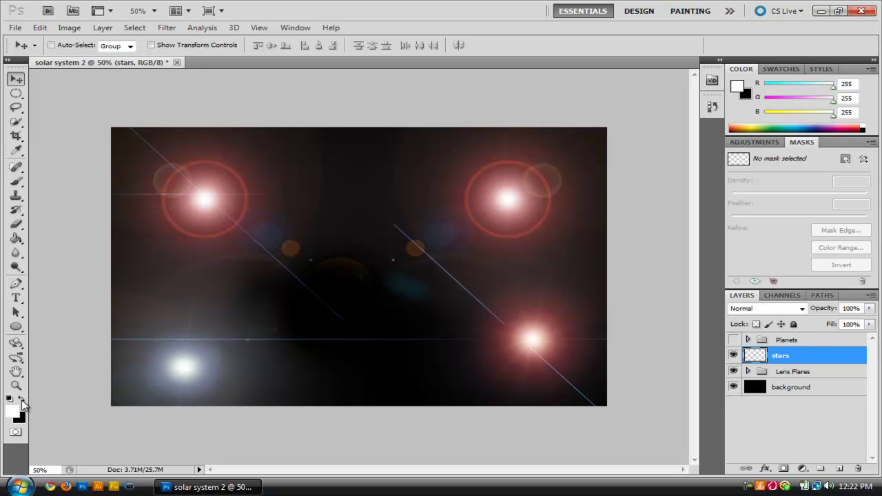
pyautogui.click(16, 182)
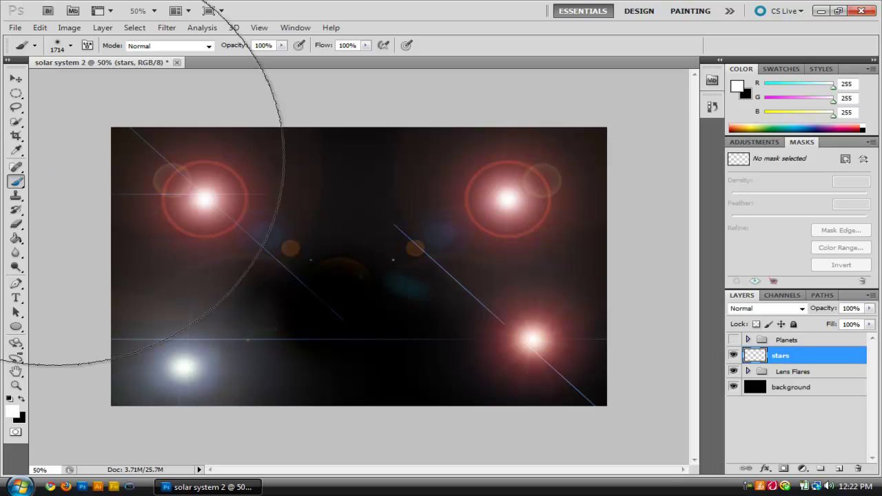
pyautogui.click(73, 50)
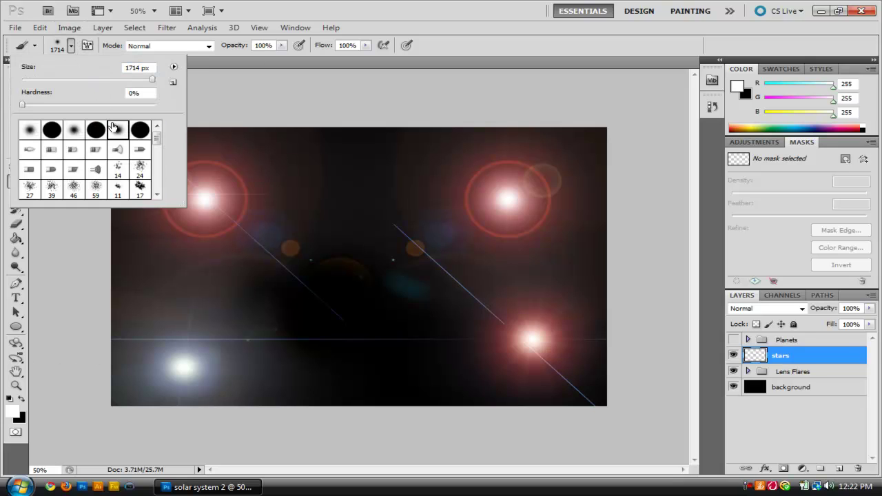
pyautogui.moveTo(86, 81); pyautogui.dragTo(32, 81)
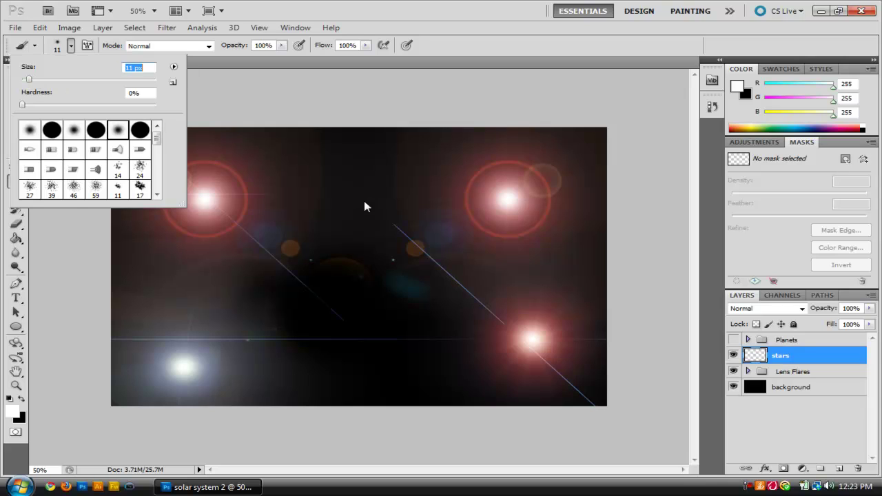
pyautogui.click(433, 24)
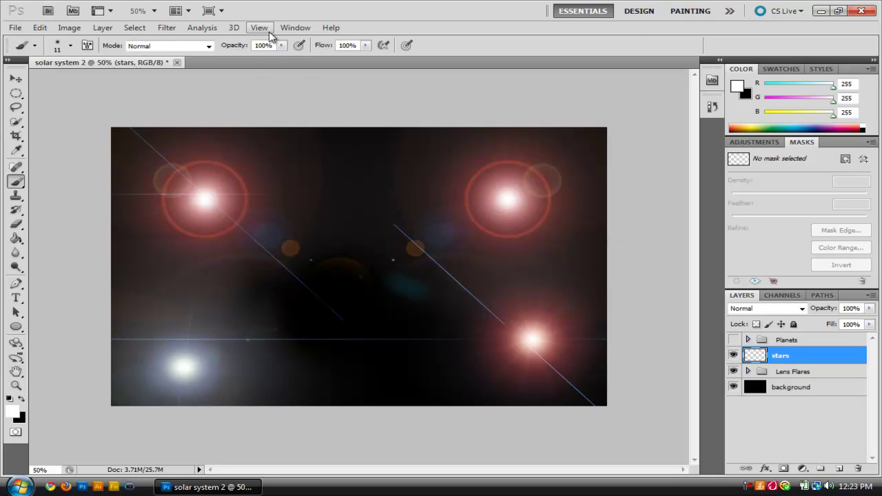
# - Enable Scattering for the brush with scatter at 1000%, count 3 and count jitter 22%
pyautogui.click(295, 27)
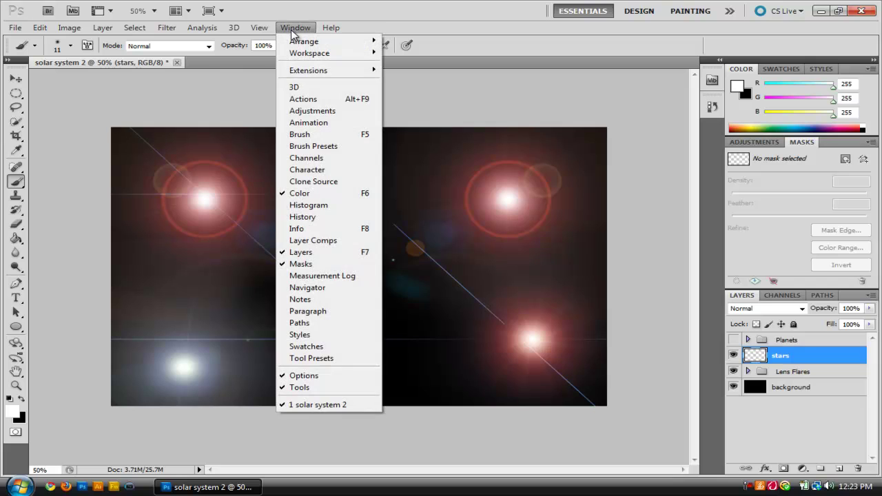
pyautogui.click(308, 135)
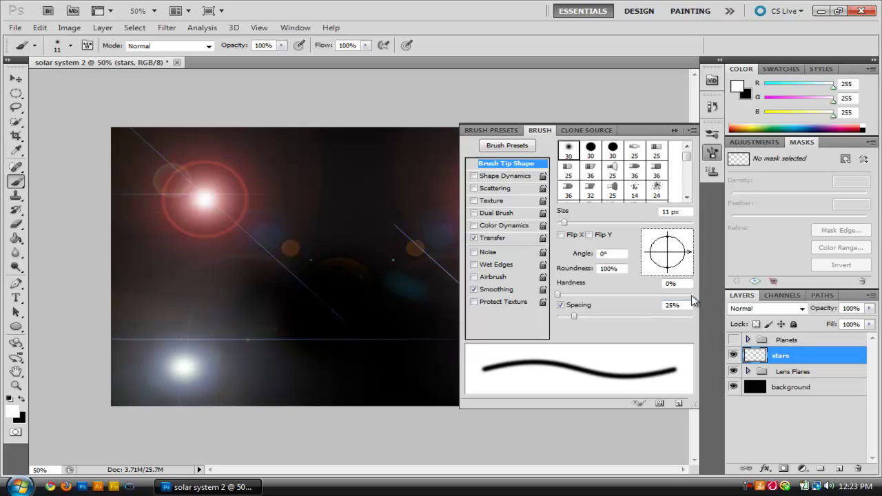
pyautogui.click(488, 190)
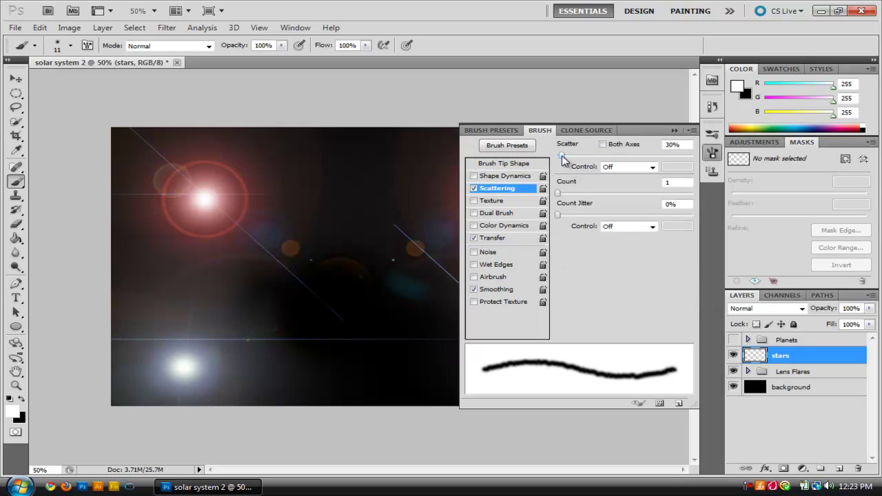
pyautogui.moveTo(561, 160); pyautogui.dragTo(700, 158)
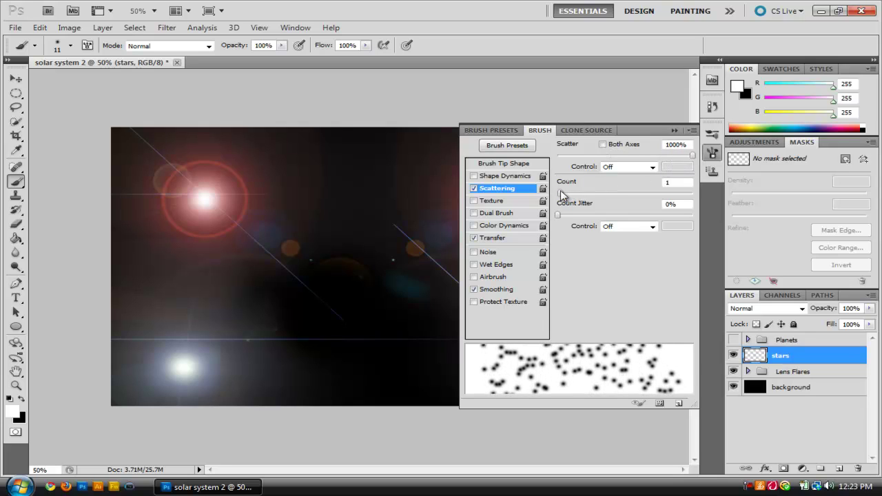
pyautogui.moveTo(562, 195); pyautogui.dragTo(567, 196)
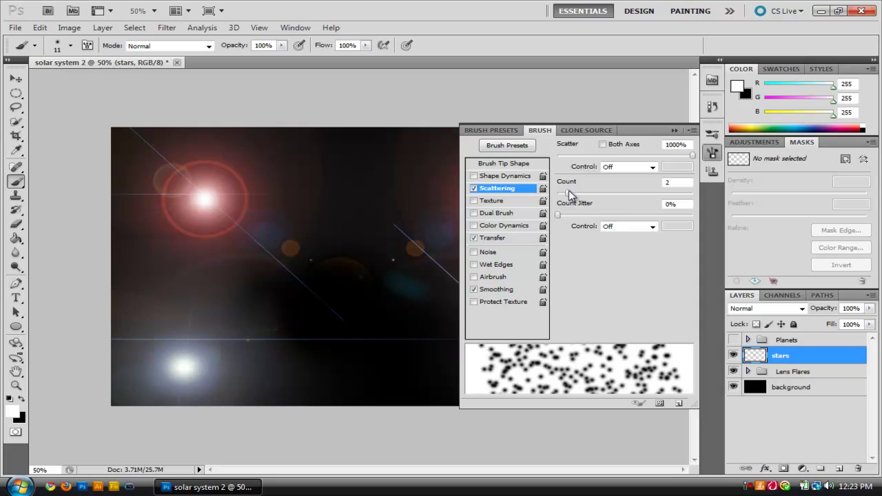
pyautogui.moveTo(570, 199); pyautogui.dragTo(588, 214)
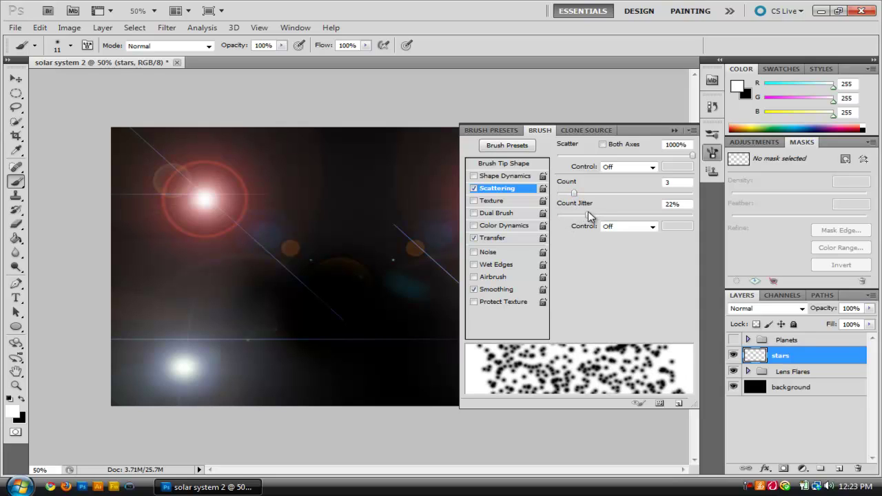
# - Try Pen Pressure as the brush's Count Jitter control, restore it to Off and close the brush settings
pyautogui.click(634, 227)
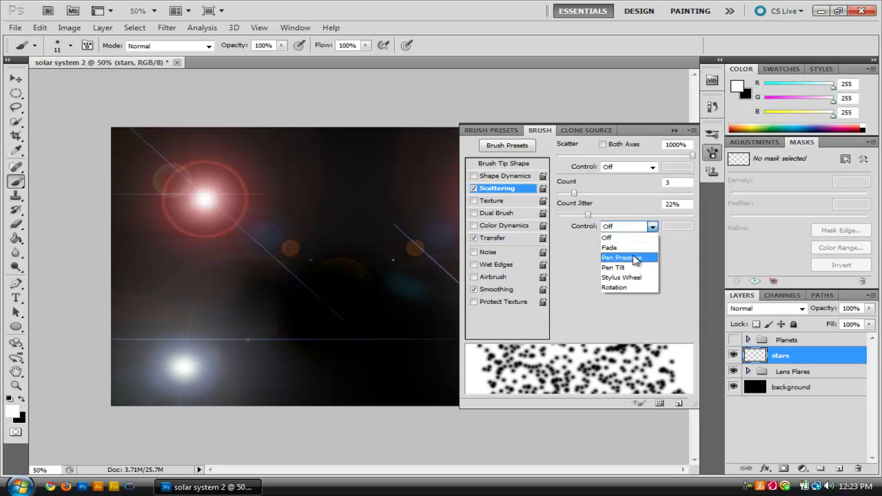
pyautogui.click(624, 258)
pyautogui.click(631, 228)
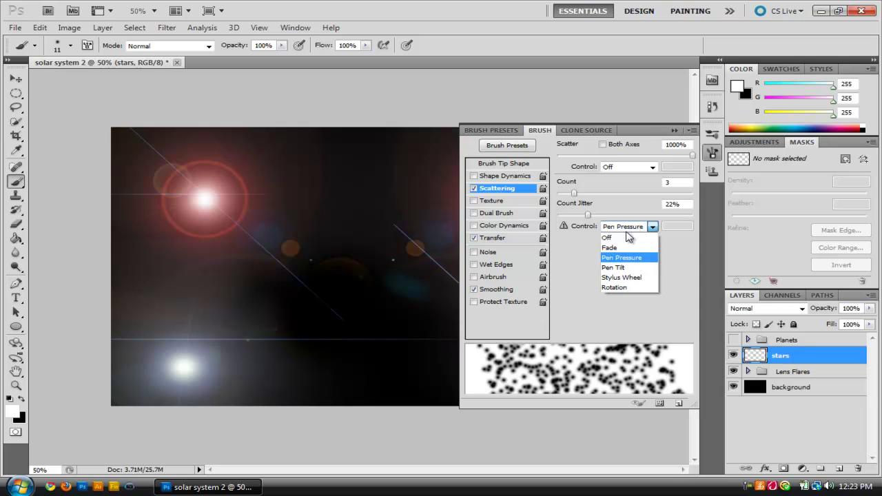
pyautogui.click(621, 238)
pyautogui.click(628, 227)
pyautogui.click(628, 227)
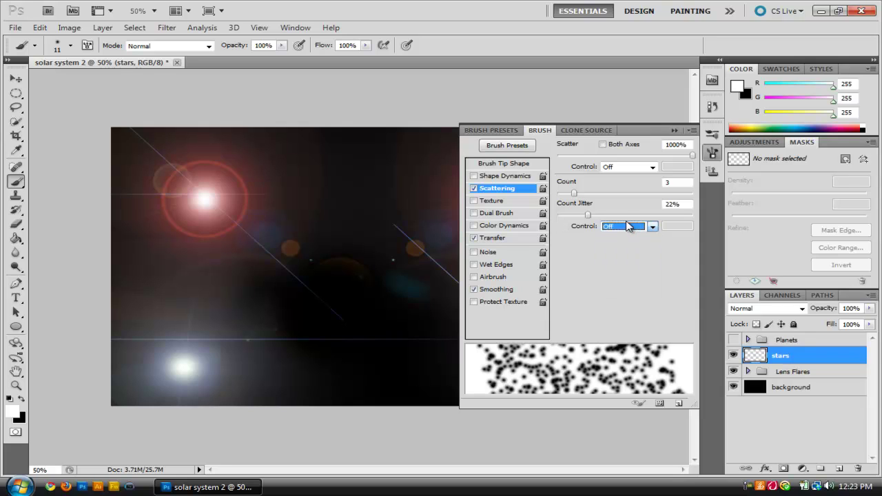
pyautogui.click(713, 153)
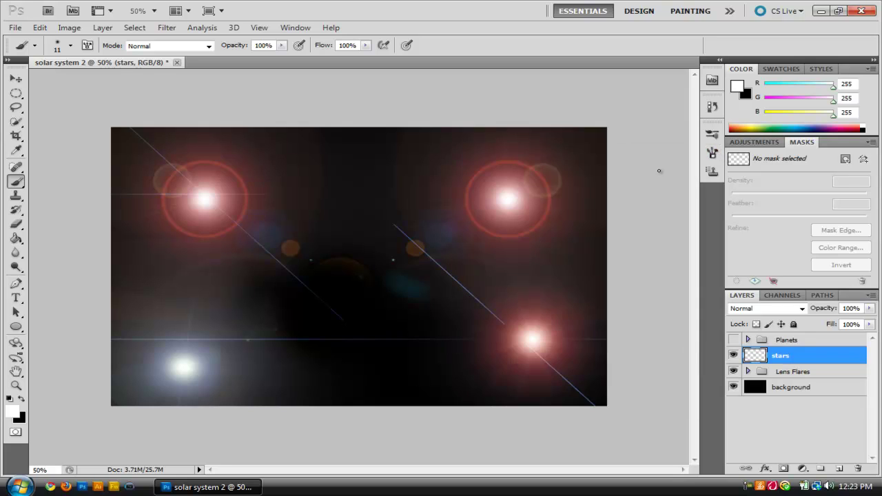
# - Paint scattered white stars in short strokes and single dabs across the whole canvas on the stars layer
pyautogui.click(322, 159)
pyautogui.click(330, 203)
pyautogui.click(318, 180)
pyautogui.click(296, 193)
pyautogui.moveTo(349, 259)
pyautogui.mouseDown()
pyautogui.moveTo(296, 226)
pyautogui.moveTo(345, 209)
pyautogui.mouseUp()
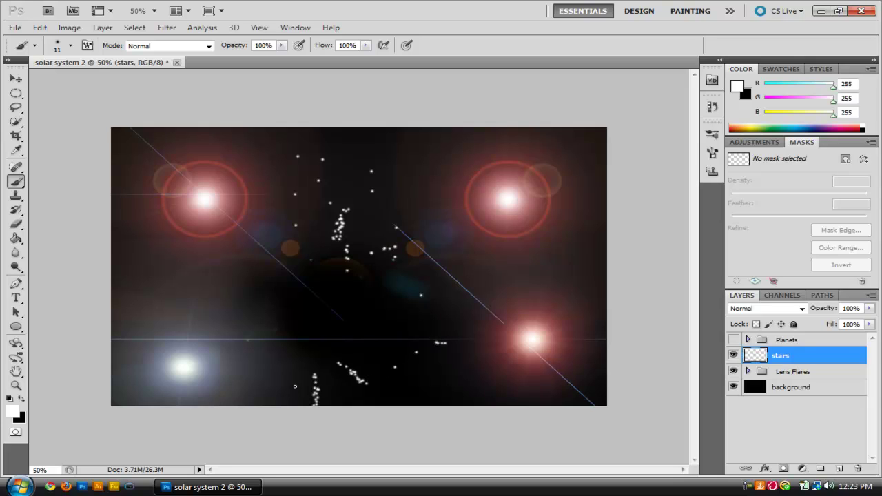
pyautogui.moveTo(362, 345); pyautogui.dragTo(363, 315)
pyautogui.moveTo(217, 316); pyautogui.dragTo(217, 285)
pyautogui.moveTo(168, 310); pyautogui.dragTo(167, 279)
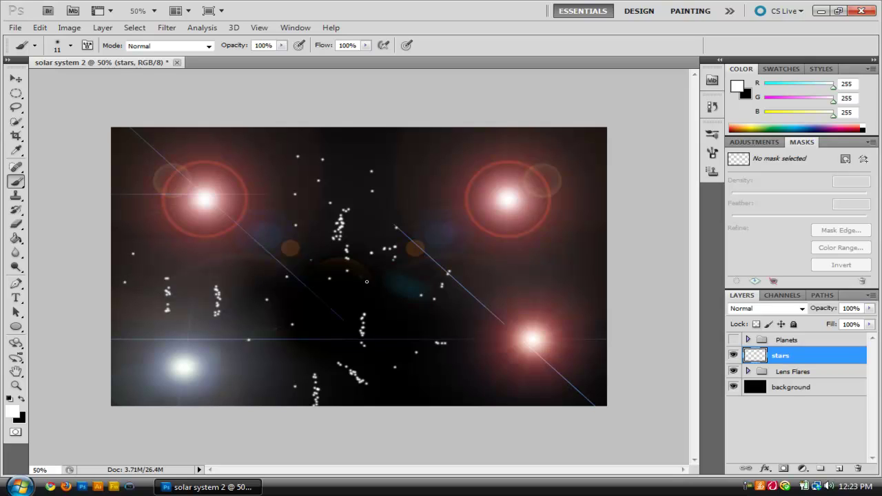
pyautogui.moveTo(474, 304); pyautogui.dragTo(473, 276)
pyautogui.moveTo(544, 303); pyautogui.dragTo(544, 275)
pyautogui.moveTo(578, 171); pyautogui.dragTo(606, 185)
pyautogui.moveTo(549, 153); pyautogui.dragTo(548, 128)
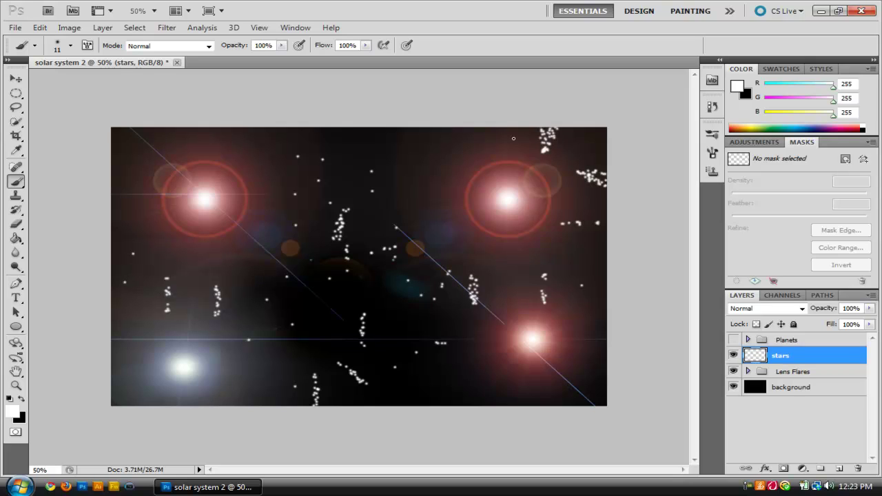
pyautogui.moveTo(449, 161); pyautogui.dragTo(447, 128)
pyautogui.moveTo(364, 173); pyautogui.dragTo(365, 138)
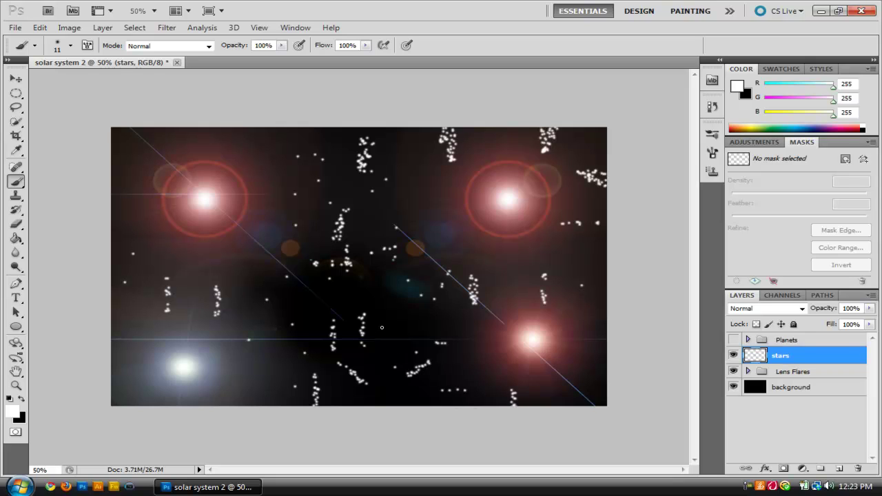
pyautogui.click(227, 145)
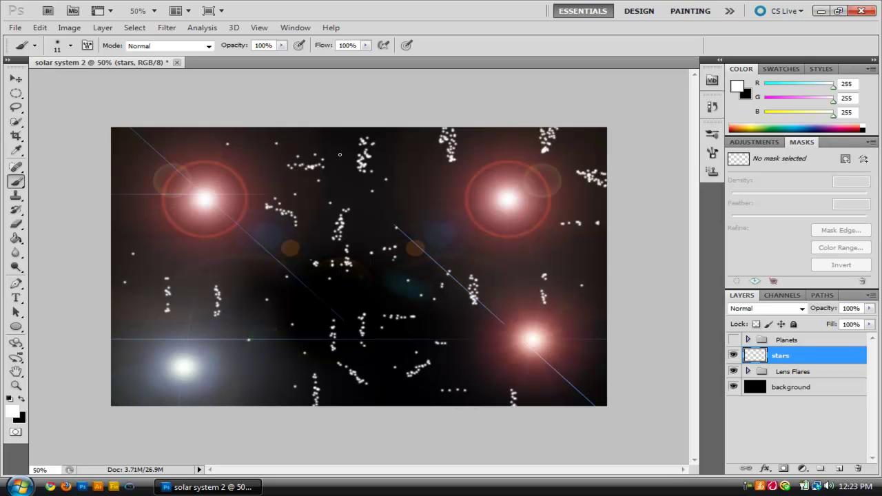
pyautogui.moveTo(245, 299); pyautogui.dragTo(245, 284)
pyautogui.moveTo(197, 261); pyautogui.dragTo(199, 294)
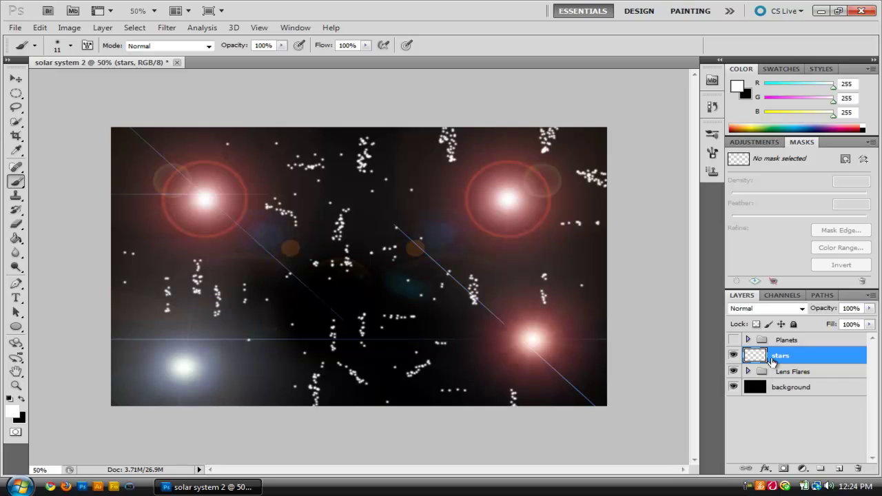
# - Add a new layer above the stars layer and name it clouds
pyautogui.click(840, 468)
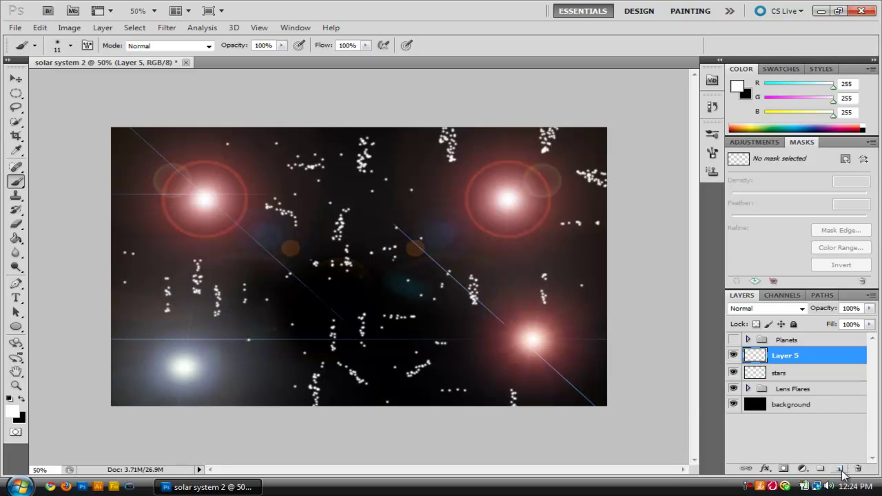
pyautogui.doubleClick(798, 364)
pyautogui.click(842, 106)
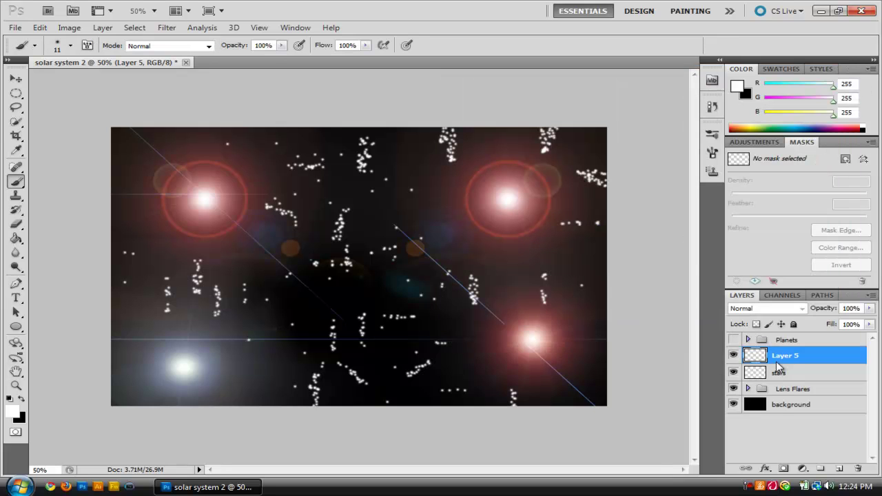
pyautogui.doubleClick(779, 360)
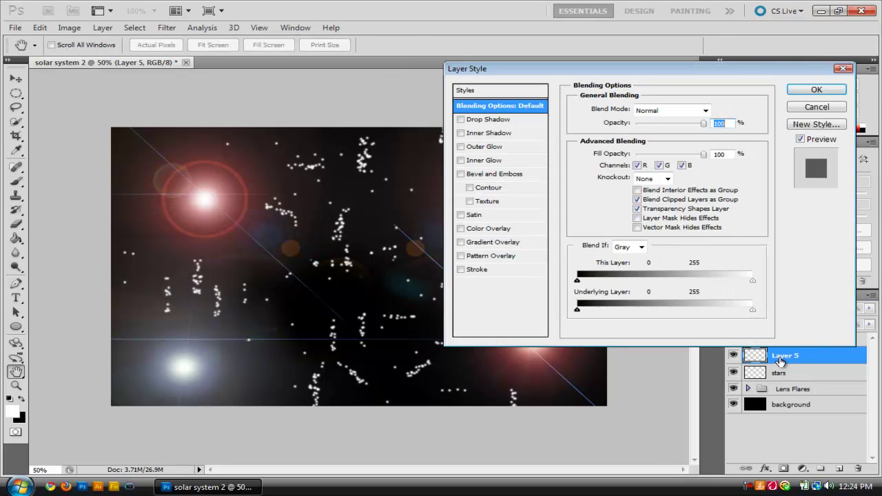
pyautogui.click(843, 69)
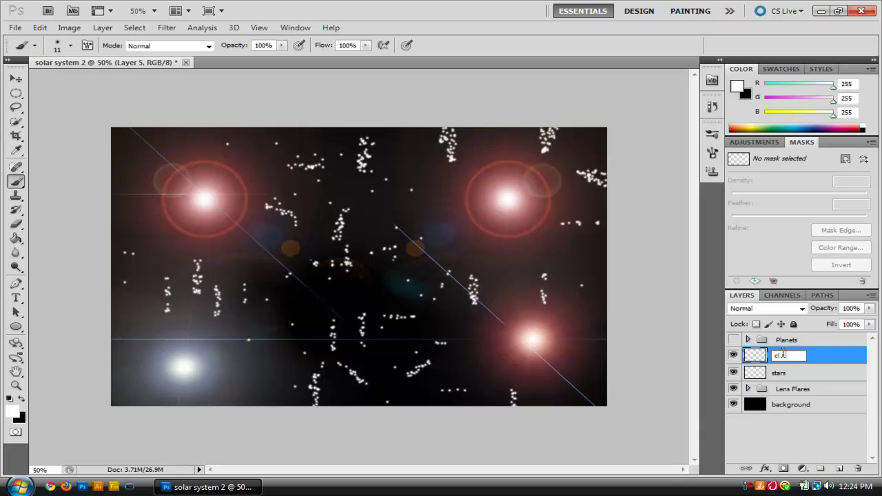
pyautogui.write('s')
pyautogui.press('Return')
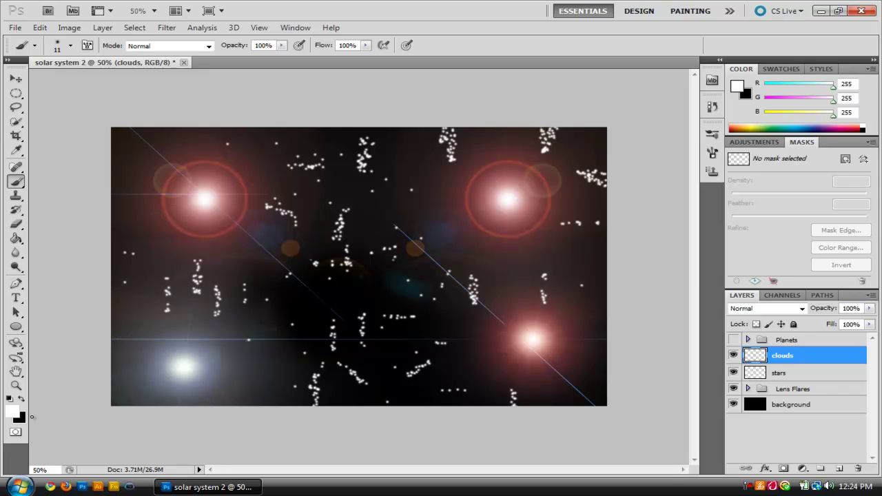
# - Set the foreground color to a saturated blue with RGB values 42, 0, 255
pyautogui.click(15, 412)
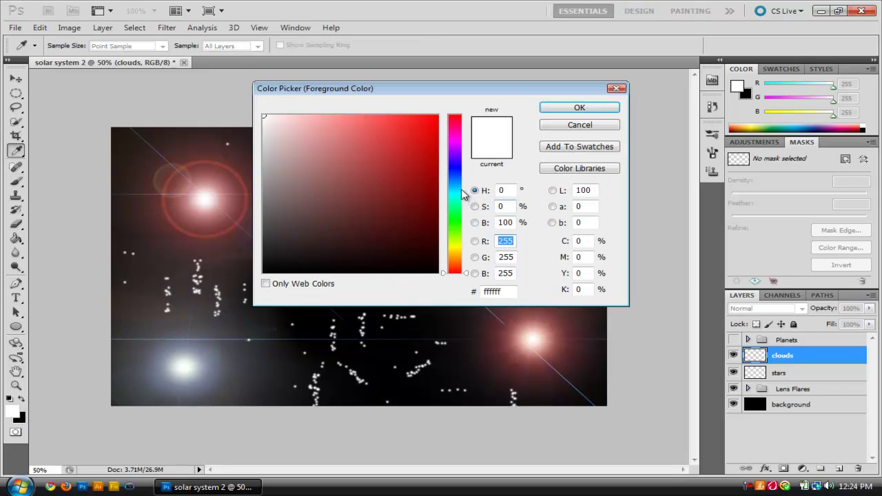
pyautogui.click(451, 164)
pyautogui.moveTo(438, 163); pyautogui.dragTo(470, 107)
pyautogui.click(578, 107)
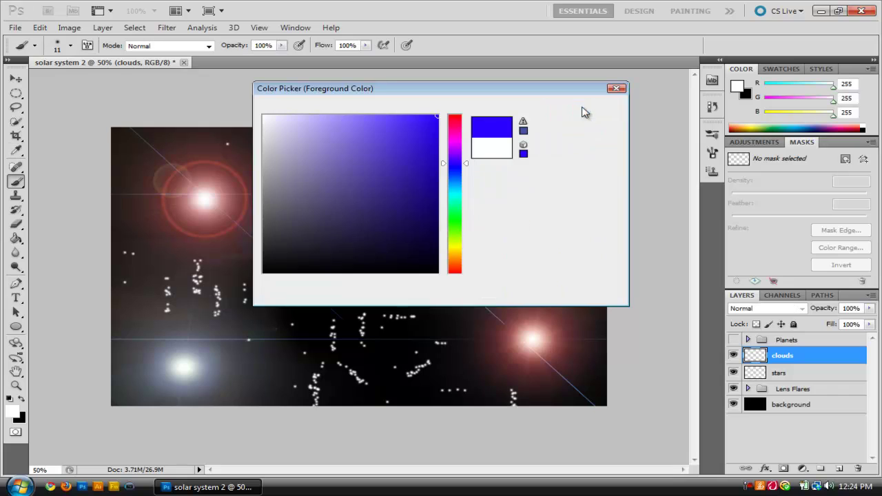
# - Render the Clouds filter on the clouds layer and set its blend mode to Overlay
pyautogui.click(166, 27)
pyautogui.moveTo(203, 202)
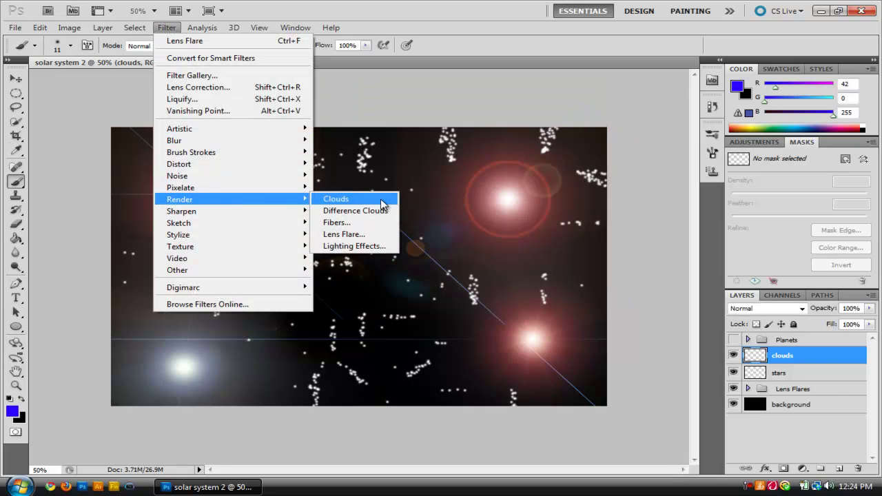
pyautogui.click(386, 201)
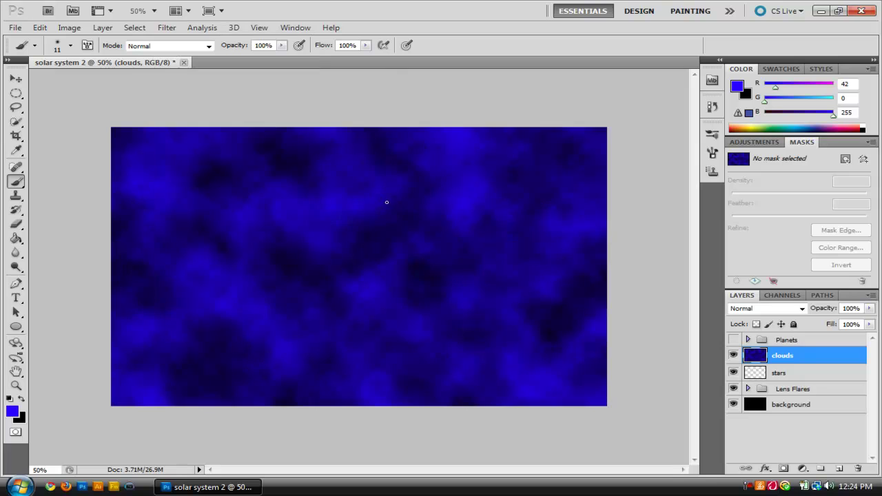
pyautogui.click(802, 308)
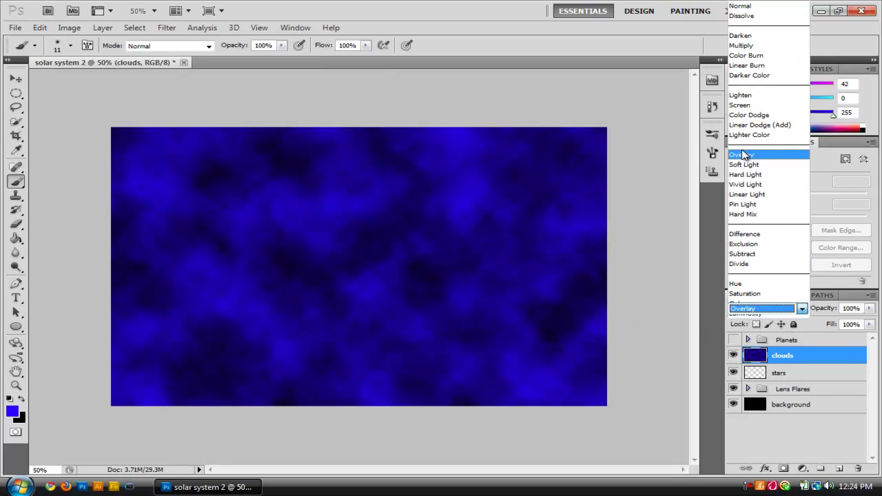
pyautogui.click(742, 154)
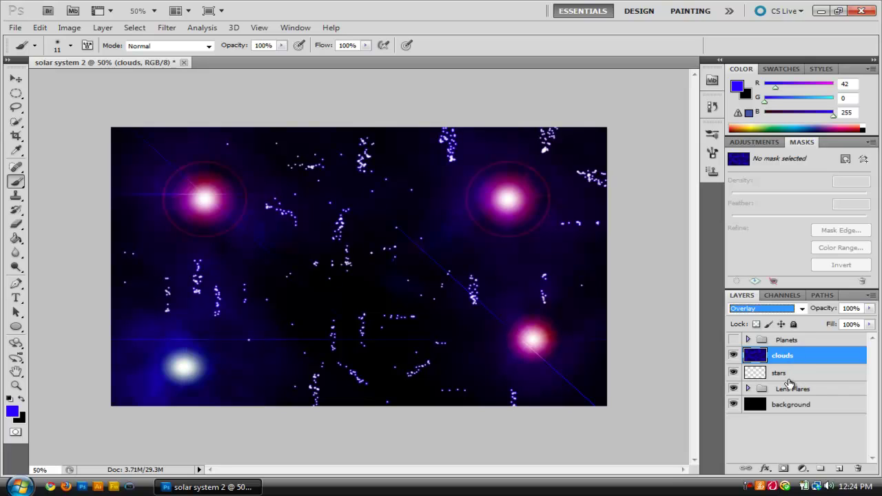
# - Show and expand the Planets group, and move the green planet over the lower edge of the blue planet
pyautogui.click(733, 339)
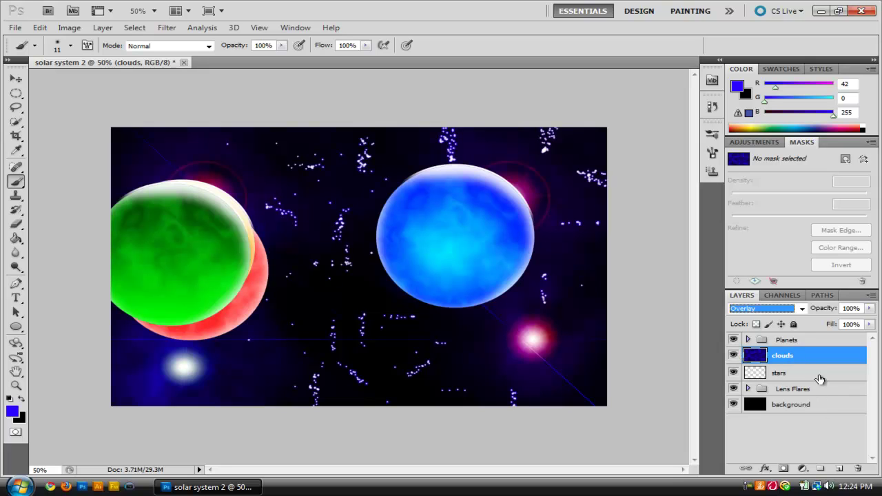
pyautogui.click(748, 340)
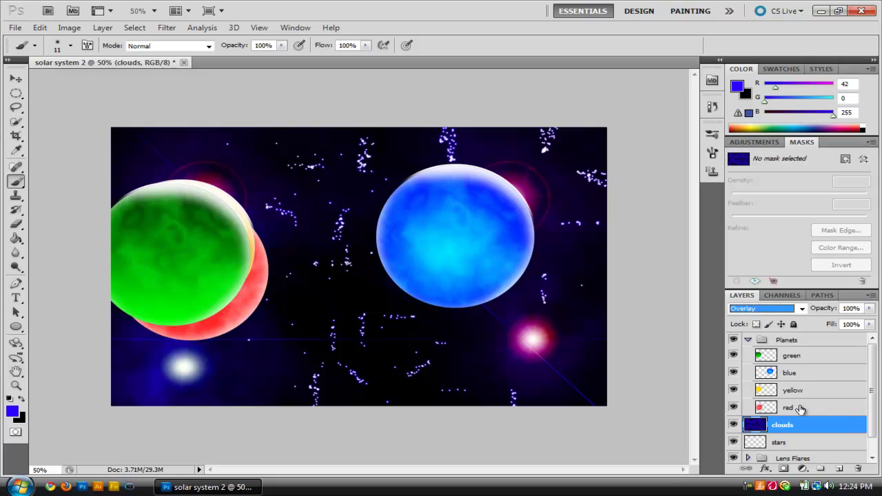
pyautogui.click(790, 357)
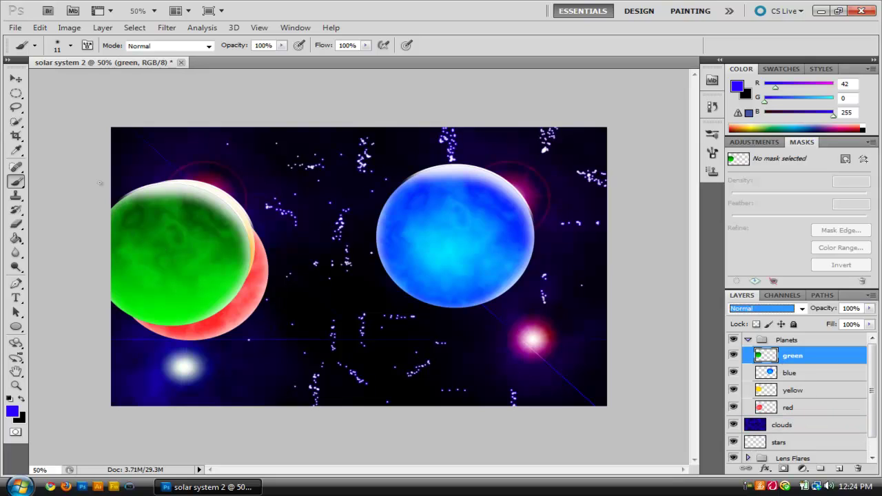
pyautogui.press('v')
pyautogui.moveTo(142, 194)
pyautogui.mouseDown()
pyautogui.moveTo(334, 297)
pyautogui.moveTo(403, 273)
pyautogui.mouseUp()
pyautogui.click(786, 373)
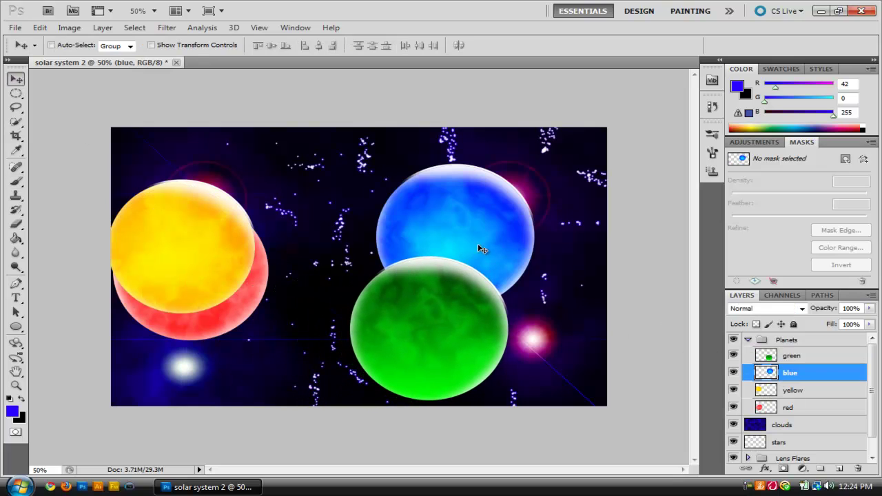
pyautogui.hotkey('ctrl', 't')
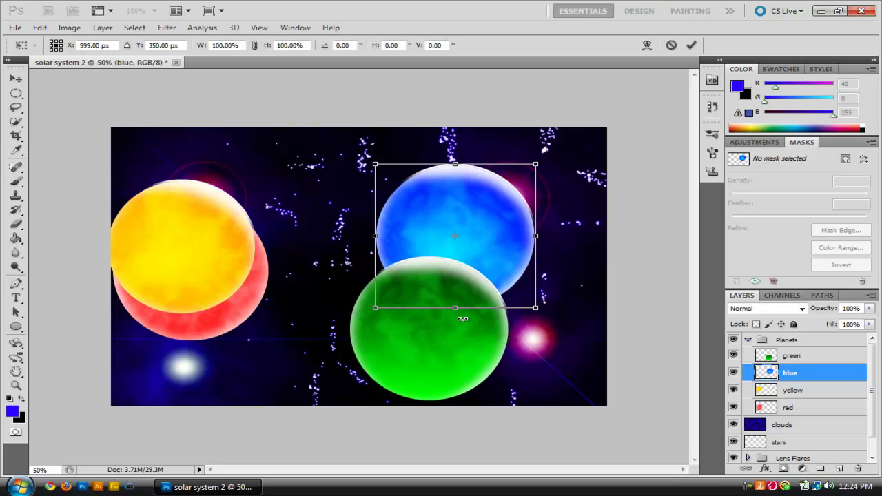
pyautogui.press('Return')
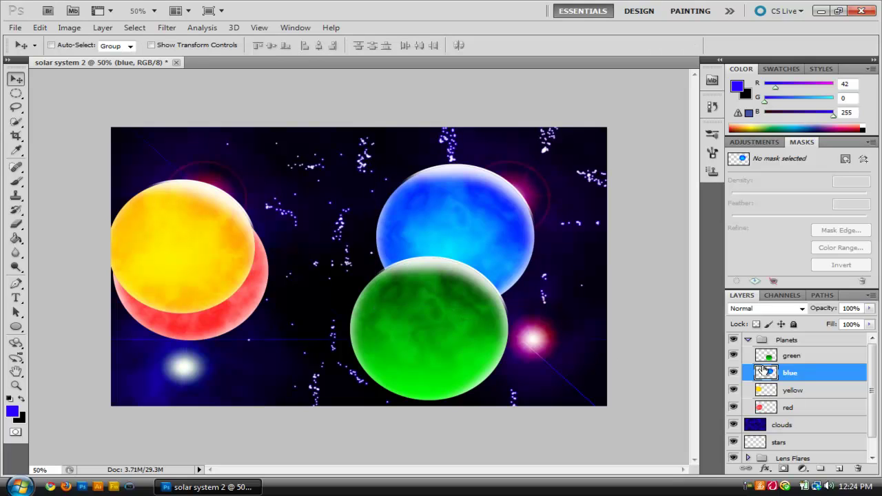
# - Scale the green planet proportionally to about 48% with Free Transform and place it just below the blue planet
pyautogui.hotkey('alt', ']')
pyautogui.hotkey('ctrl', 't')
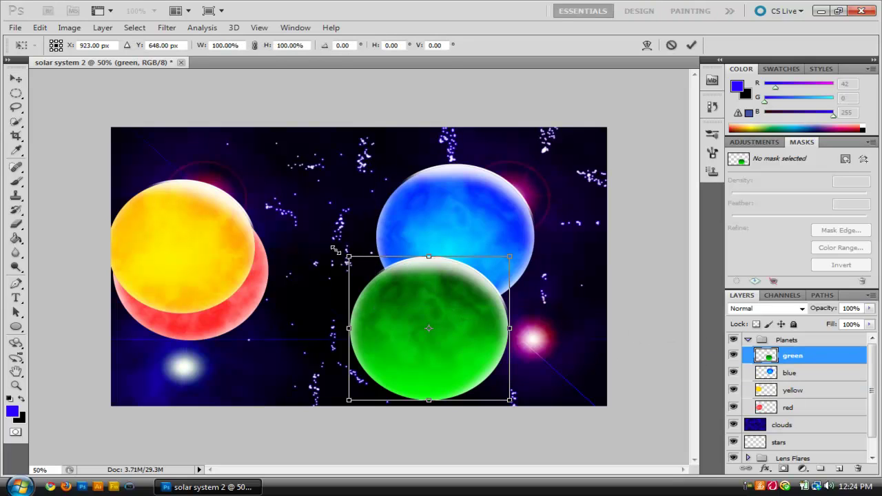
pyautogui.moveTo(346, 255); pyautogui.dragTo(423, 315)
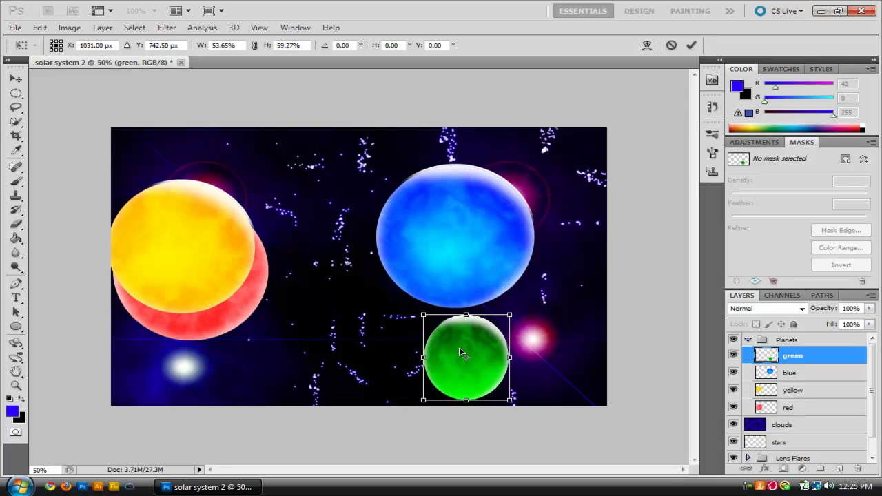
pyautogui.hotkey('ctrl', 'z')
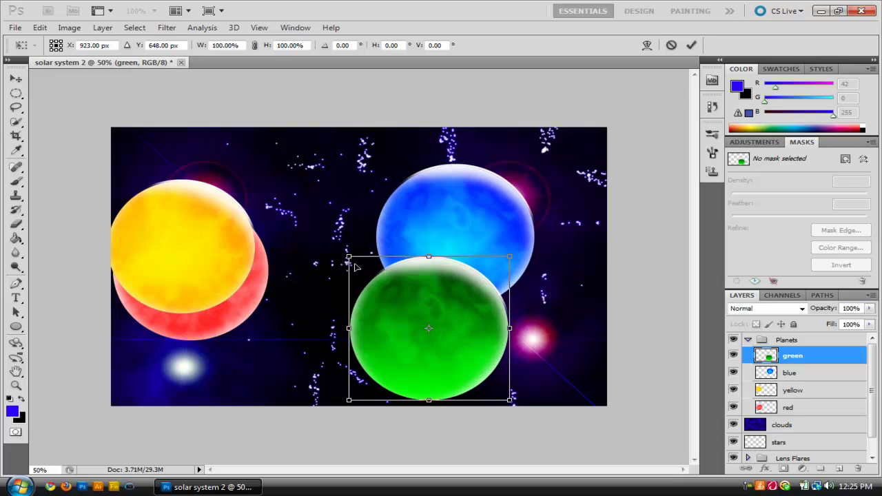
pyautogui.moveTo(355, 264); pyautogui.dragTo(431, 332)
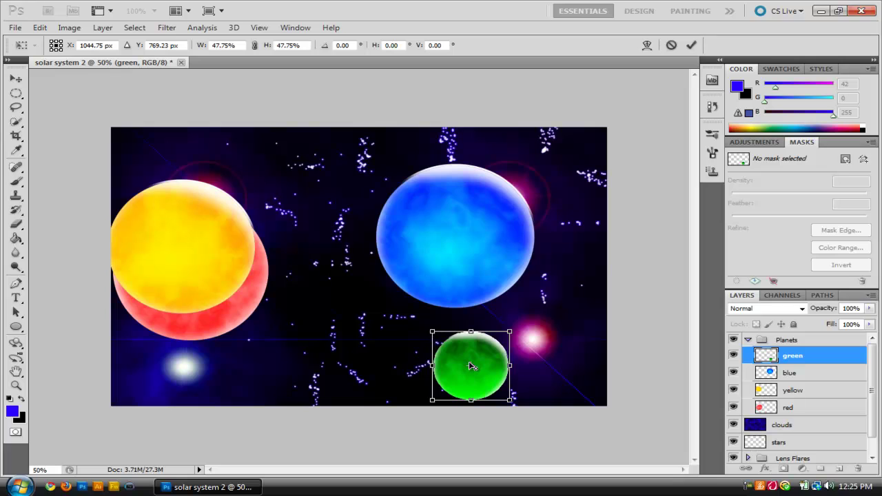
pyautogui.moveTo(471, 366); pyautogui.dragTo(435, 342)
pyautogui.press('Return')
# - Scale the blue planet proportionally to roughly half its size and place it above the green planet with a gap between them
pyautogui.click(790, 373)
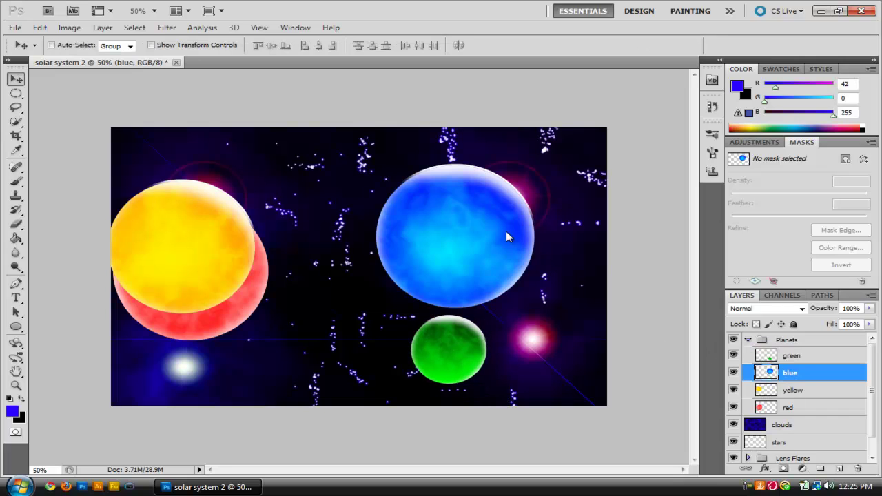
pyautogui.moveTo(506, 231); pyautogui.dragTo(470, 236)
pyautogui.hotkey('ctrl', 't')
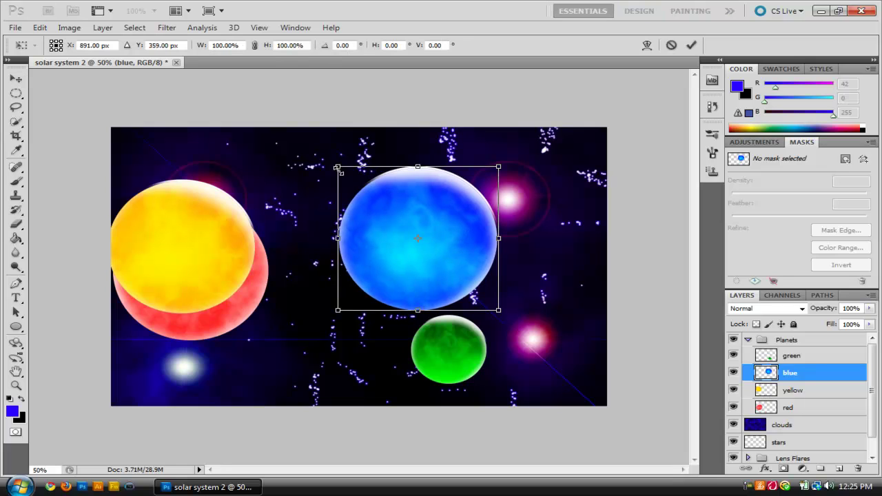
pyautogui.moveTo(340, 167); pyautogui.dragTo(404, 202)
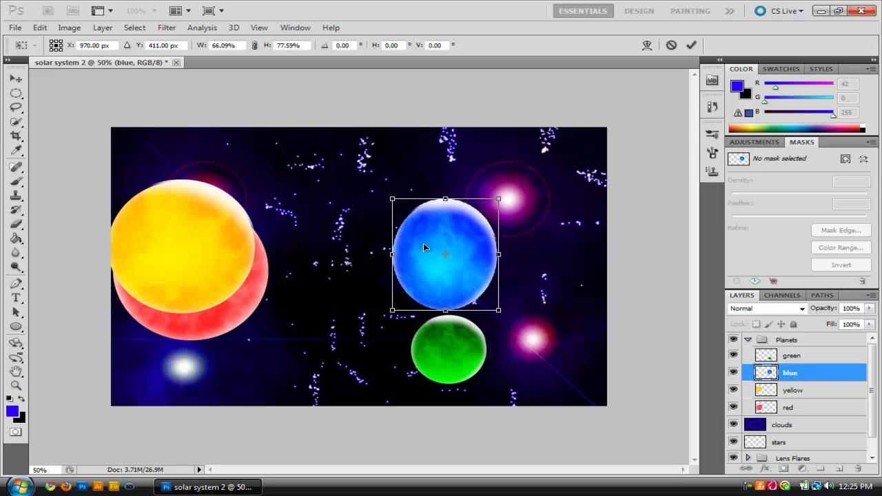
pyautogui.hotkey('ctrl', 'z')
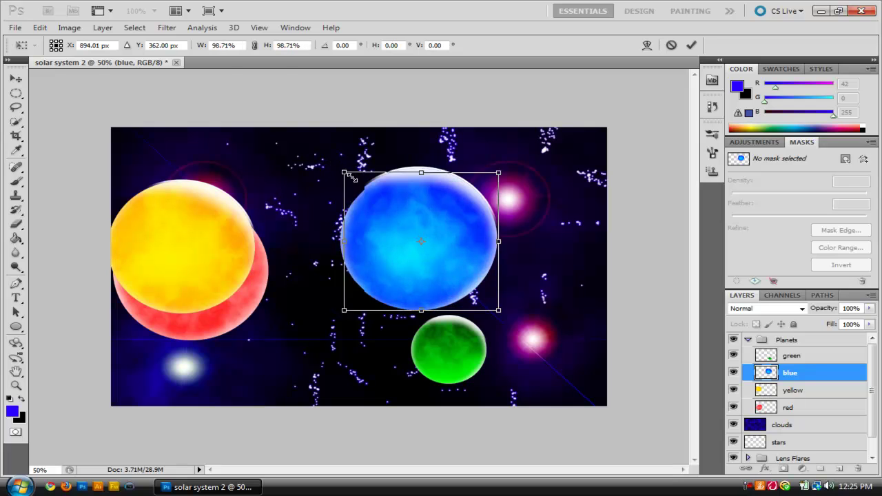
pyautogui.moveTo(352, 178); pyautogui.dragTo(410, 231)
pyautogui.moveTo(460, 264)
pyautogui.mouseDown()
pyautogui.moveTo(449, 224)
pyautogui.moveTo(451, 251)
pyautogui.mouseUp()
pyautogui.press('Return')
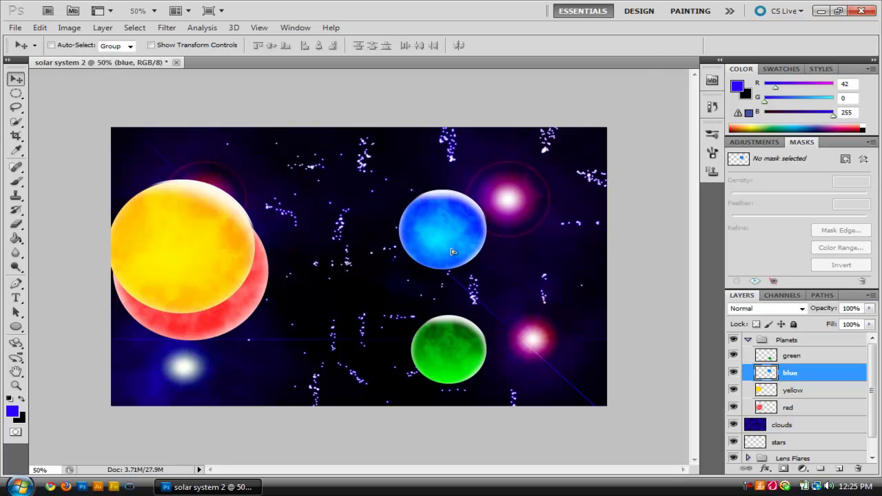
# - Move the yellow planet to the lower part of the canvas beside the green one, and the red planet directly above it
pyautogui.click(786, 390)
pyautogui.moveTo(206, 228); pyautogui.dragTo(323, 308)
pyautogui.click(775, 408)
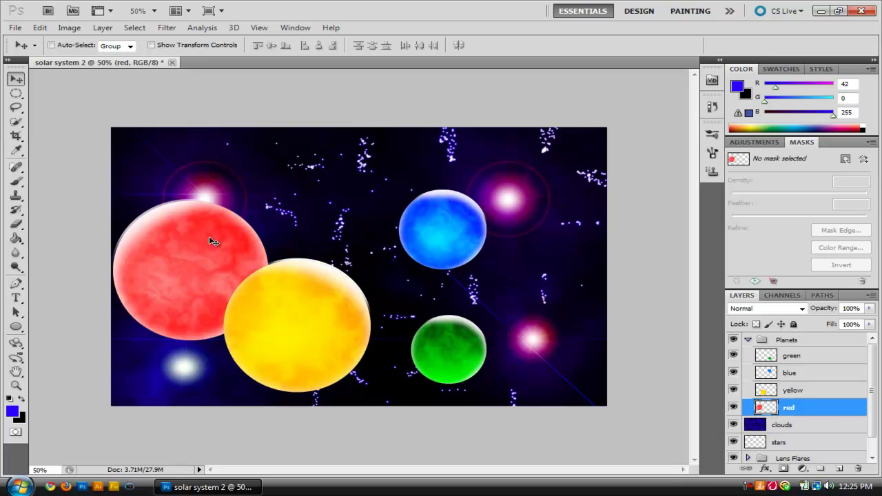
pyautogui.moveTo(209, 235); pyautogui.dragTo(323, 193)
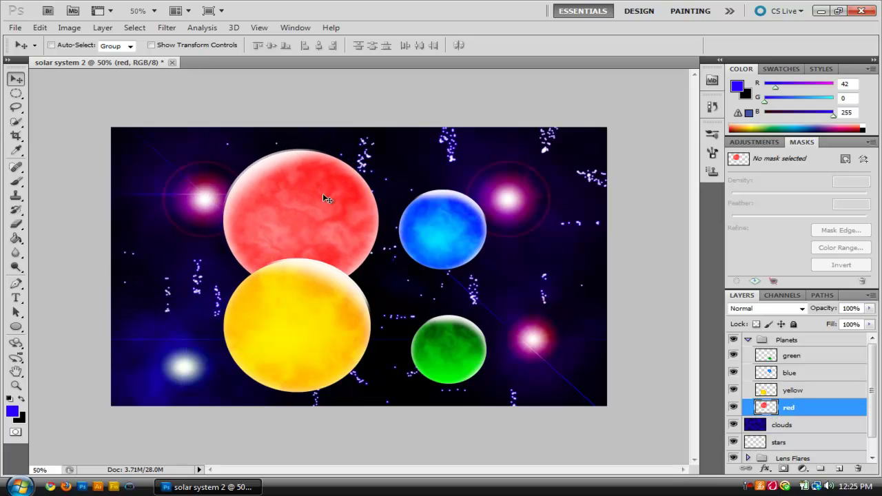
# - Scale the yellow planet proportionally to about 51% with Free Transform and place it level with the green planet, below the red one
pyautogui.hotkey('ctrl', 't')
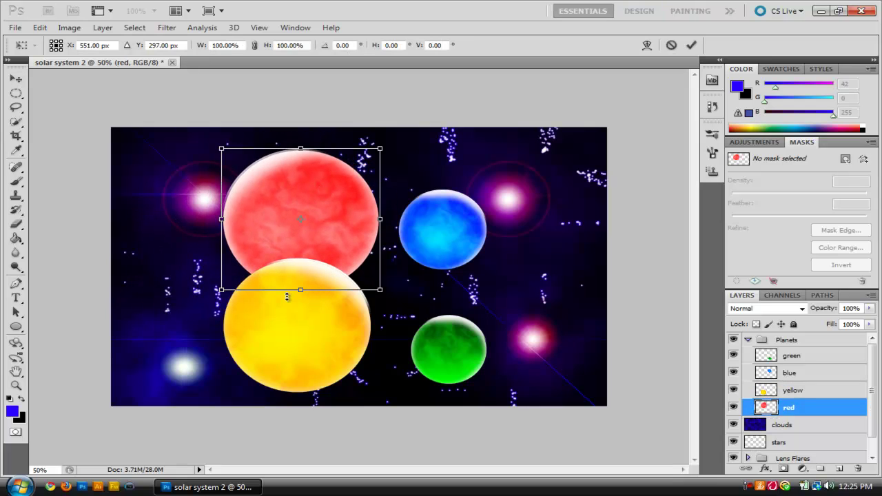
pyautogui.press('Return')
pyautogui.click(819, 390)
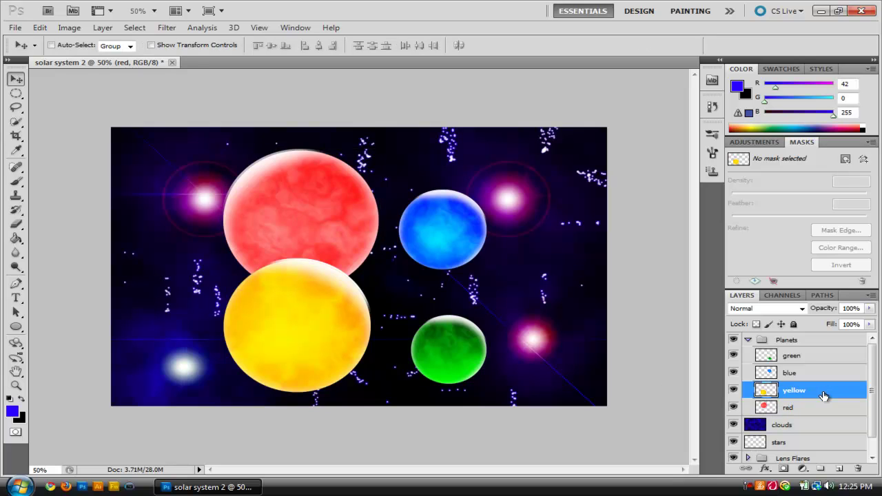
pyautogui.hotkey('ctrl', 't')
pyautogui.moveTo(214, 253); pyautogui.dragTo(257, 286)
pyautogui.hotkey('ctrl', 'z')
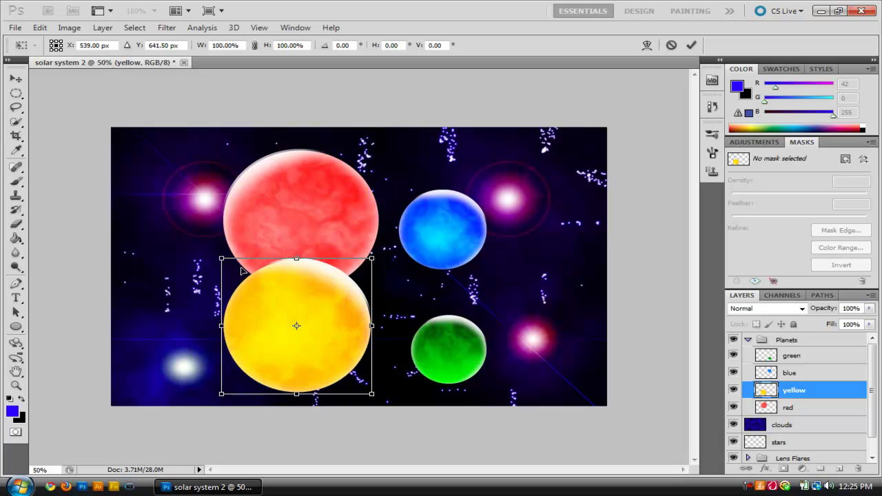
pyautogui.moveTo(226, 256); pyautogui.dragTo(302, 315)
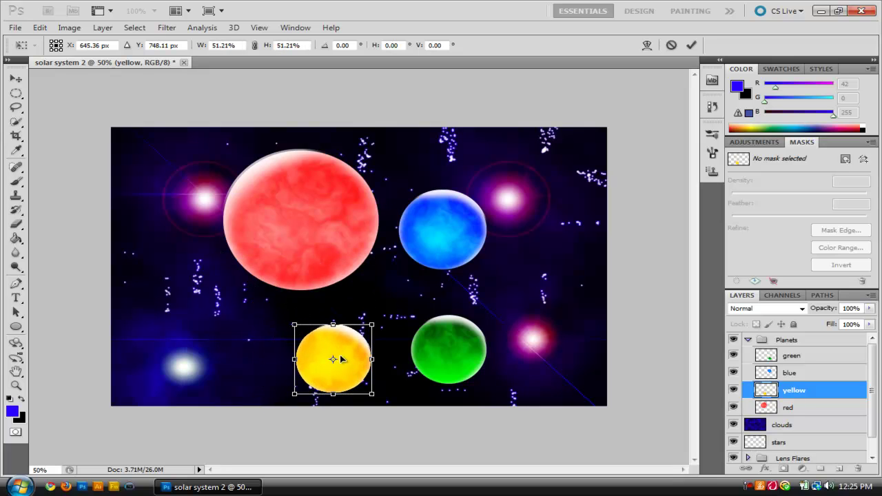
pyautogui.moveTo(341, 359); pyautogui.dragTo(307, 348)
pyautogui.press('Return')
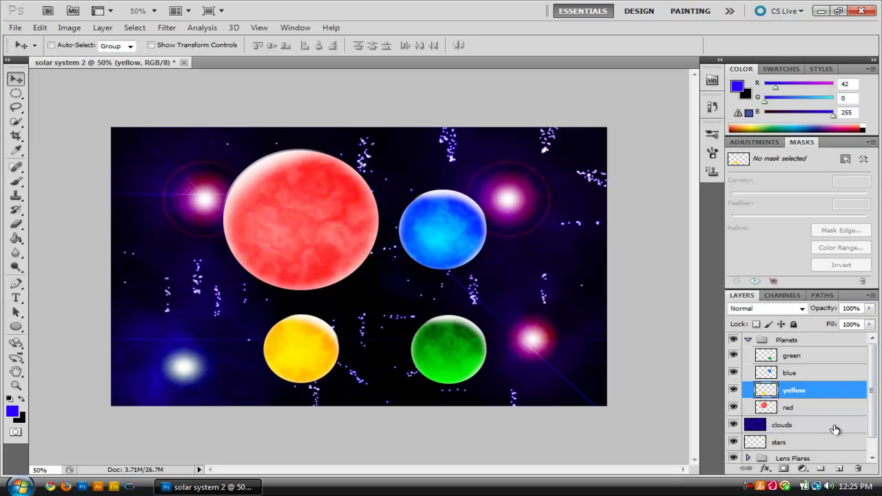
# - Shift the red planet slightly down and left, and nudge the yellow planet down and left beneath it
pyautogui.click(819, 410)
pyautogui.moveTo(367, 227); pyautogui.dragTo(344, 252)
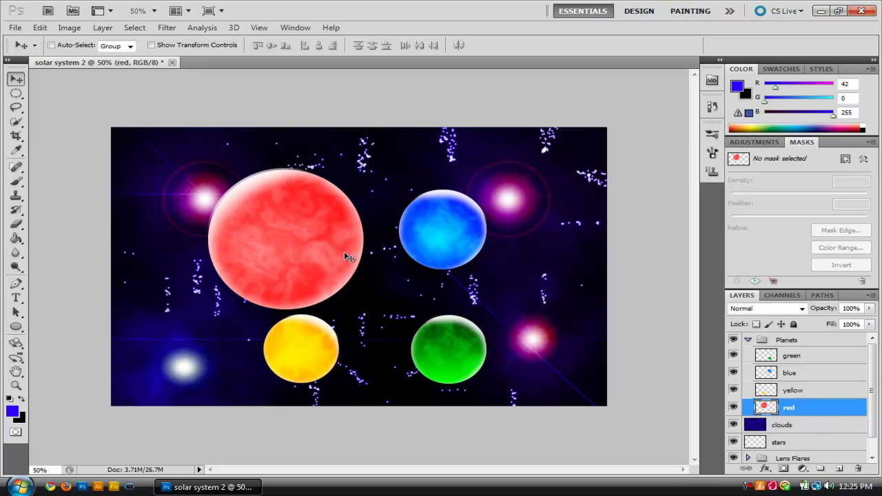
pyautogui.click(804, 396)
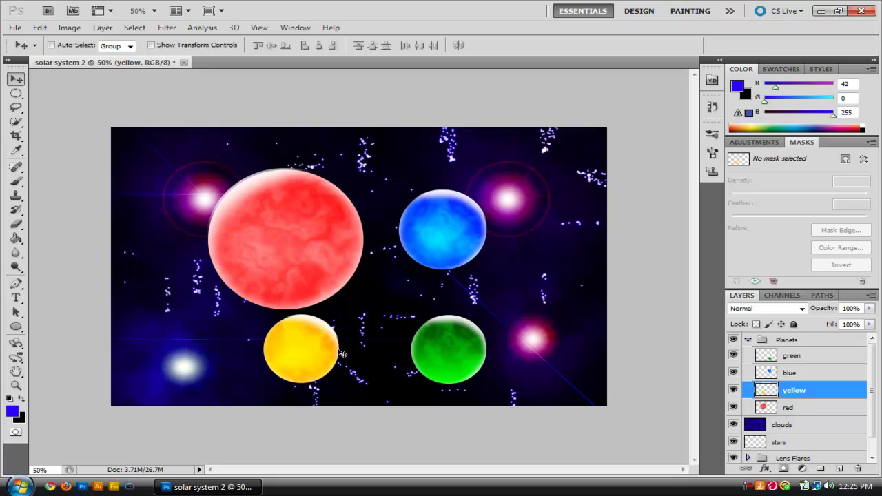
pyautogui.moveTo(317, 350); pyautogui.dragTo(308, 362)
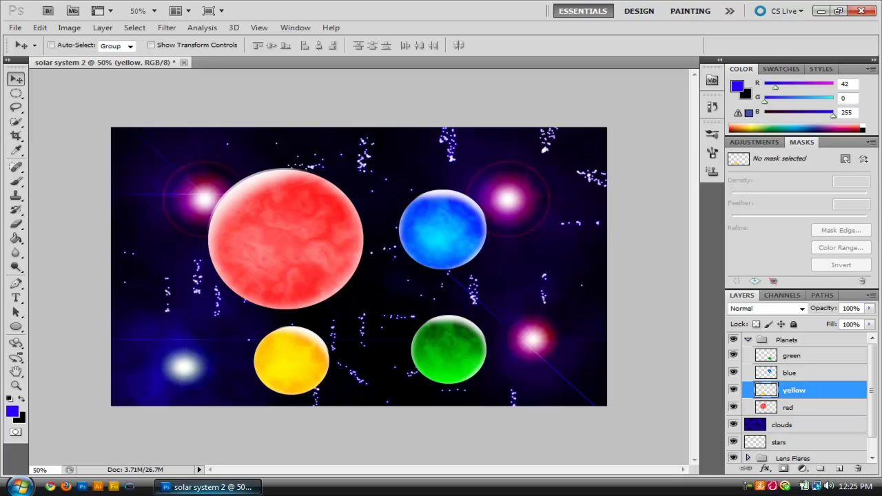
# - Open the reference picture system 1 from the desktop to examine its planet ring, close it and return to Photoshop
pyautogui.click(206, 487)
pyautogui.doubleClick(29, 345)
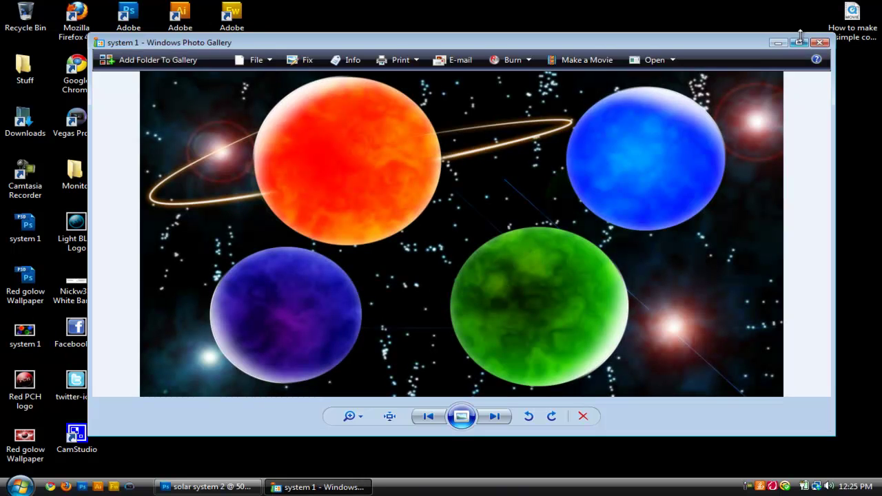
pyautogui.click(819, 43)
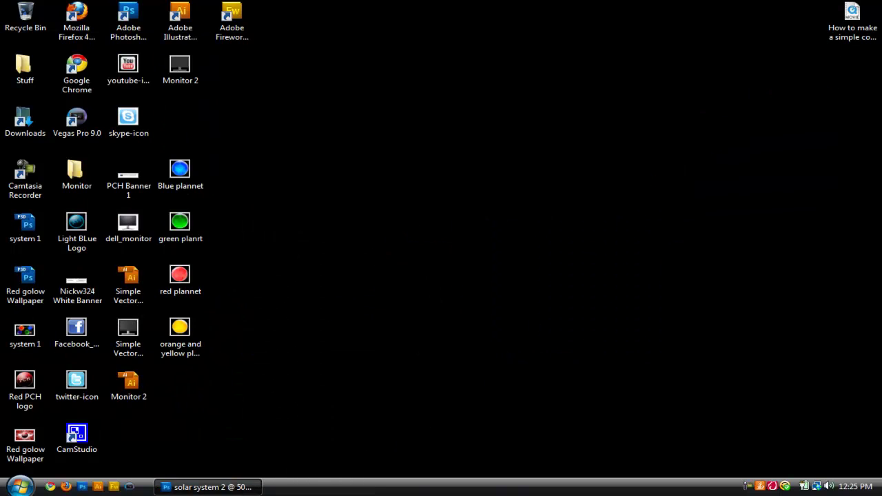
pyautogui.click(207, 488)
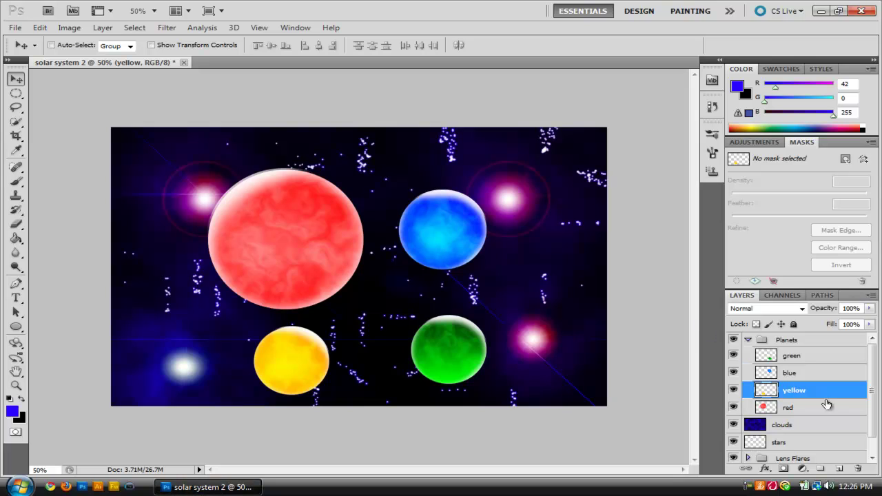
# - Add a new layer named Rings above the yellow layer and set the foreground color to white
pyautogui.click(839, 468)
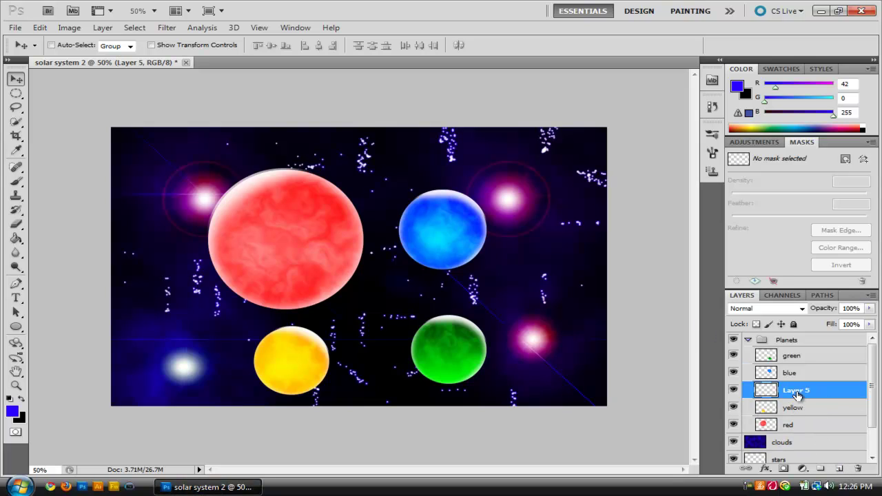
pyautogui.doubleClick(797, 392)
pyautogui.press('Return')
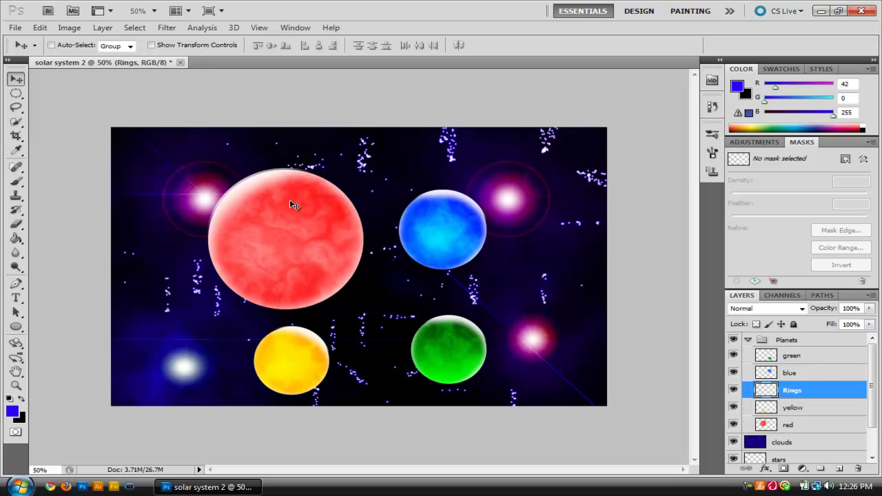
pyautogui.click(10, 399)
pyautogui.click(22, 399)
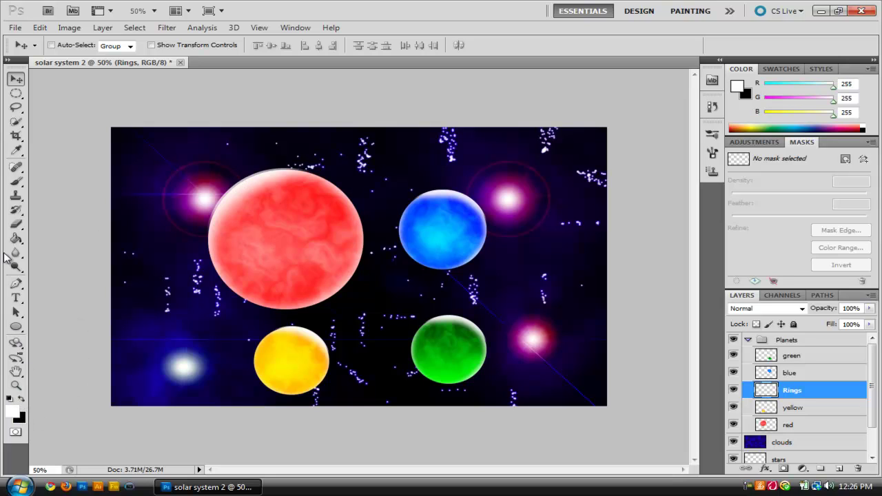
# - Draw a tilted, open elliptical ring path around the red planet with the Pen tool, reaching over the blue planet
pyautogui.click(16, 283)
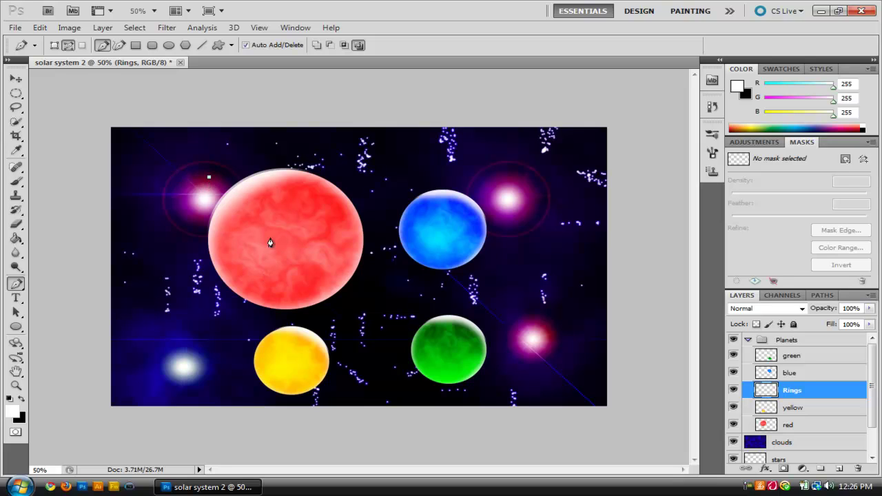
pyautogui.moveTo(277, 239); pyautogui.dragTo(545, 150)
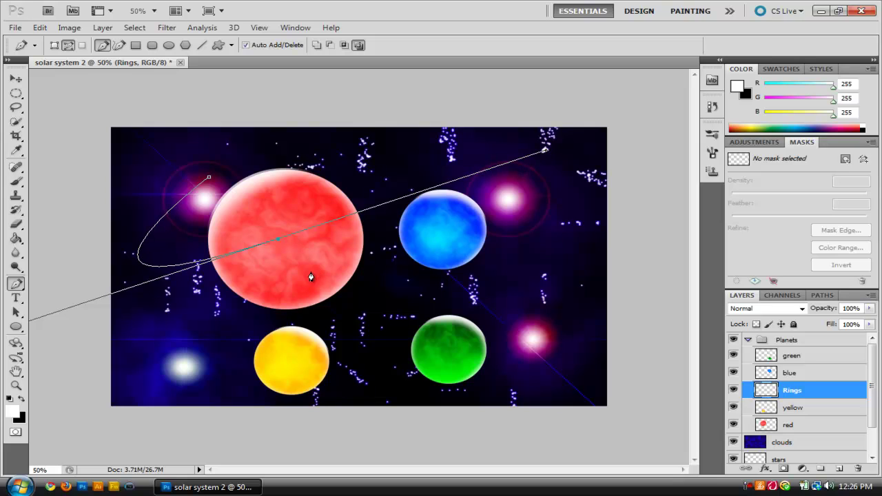
pyautogui.moveTo(310, 280); pyautogui.dragTo(153, 325)
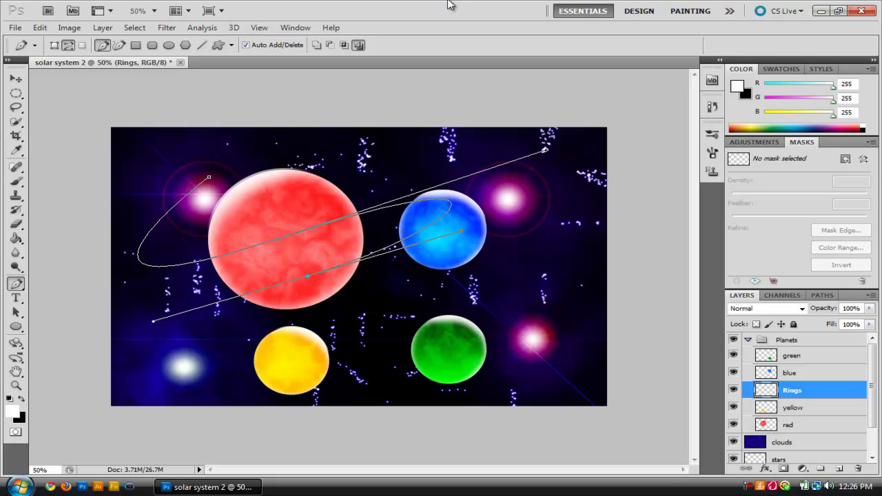
# - Turn off Scattering in the Brush tool's settings
pyautogui.click(713, 153)
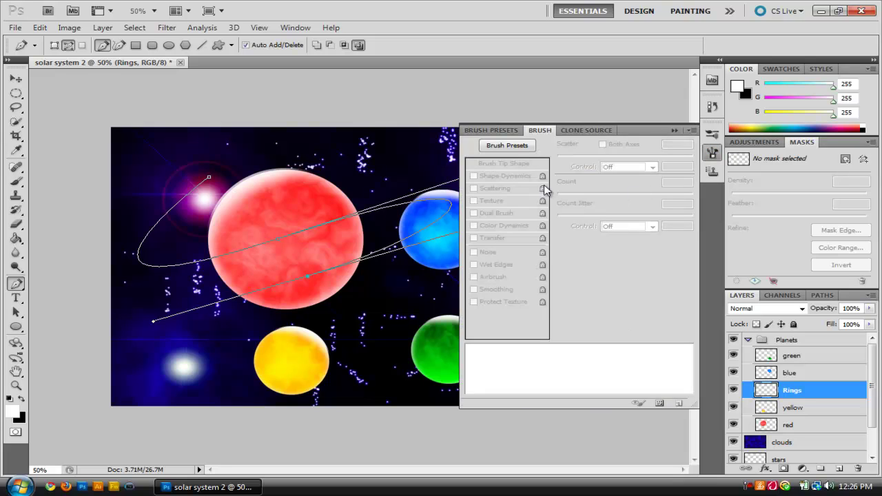
pyautogui.click(16, 181)
pyautogui.click(496, 188)
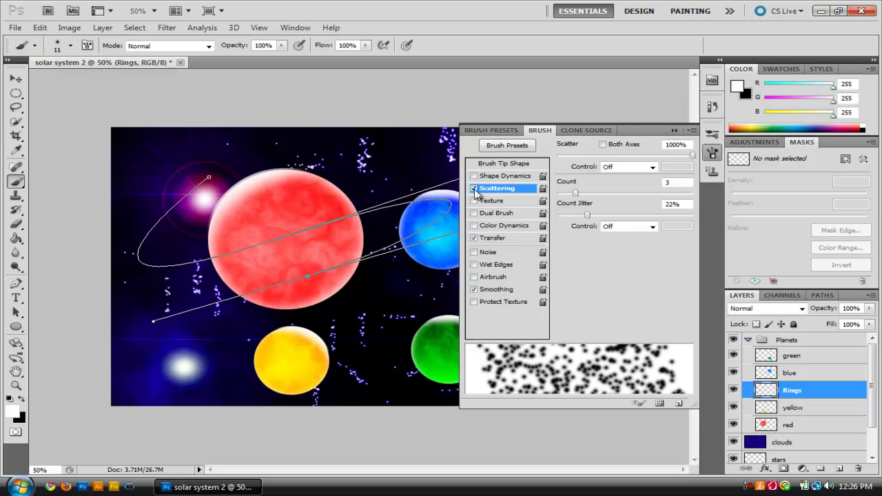
pyautogui.click(474, 189)
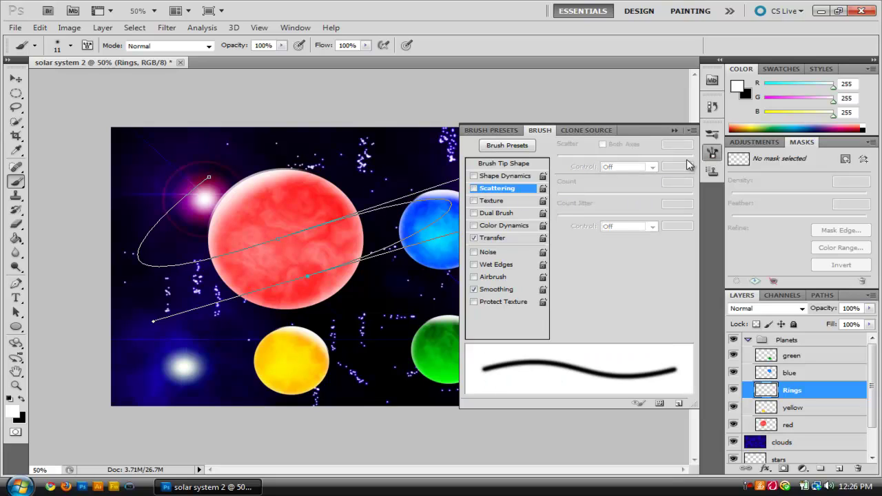
pyautogui.click(713, 152)
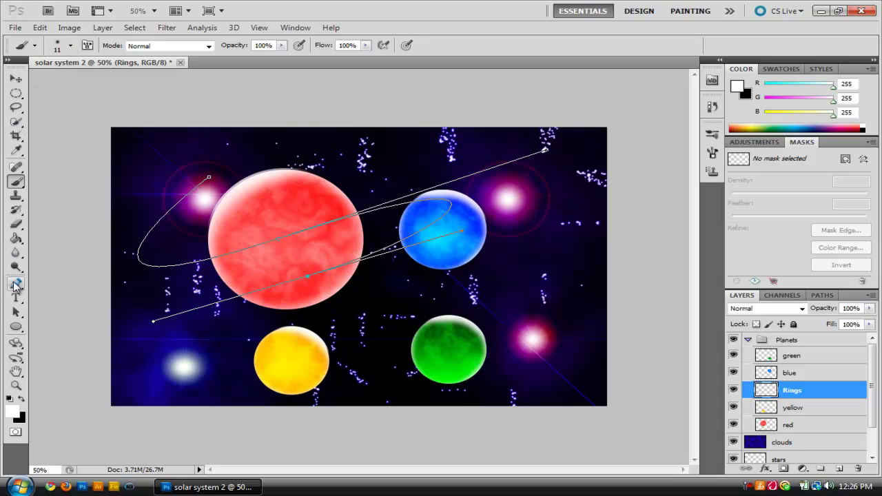
# - Stroke the ring path with the Brush, dismiss the path, and place the Rings layer at the top of the Planets group
pyautogui.click(15, 285)
pyautogui.rightClick(308, 196)
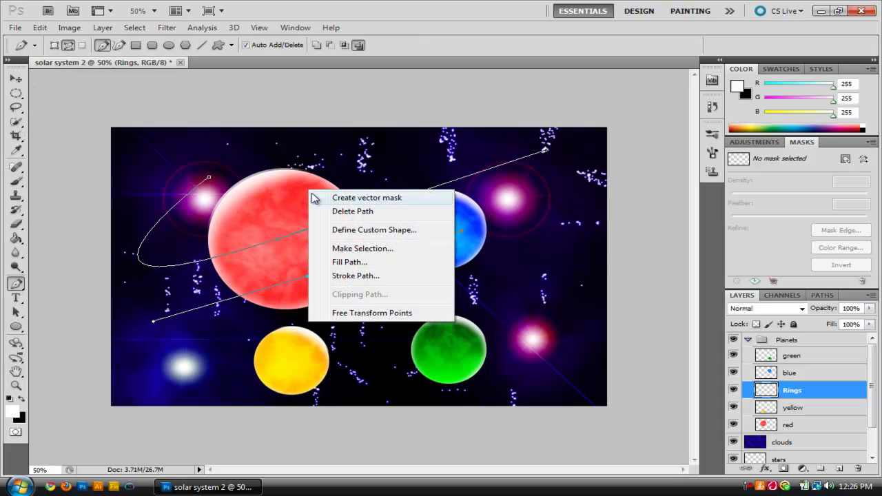
pyautogui.click(346, 276)
pyautogui.click(384, 165)
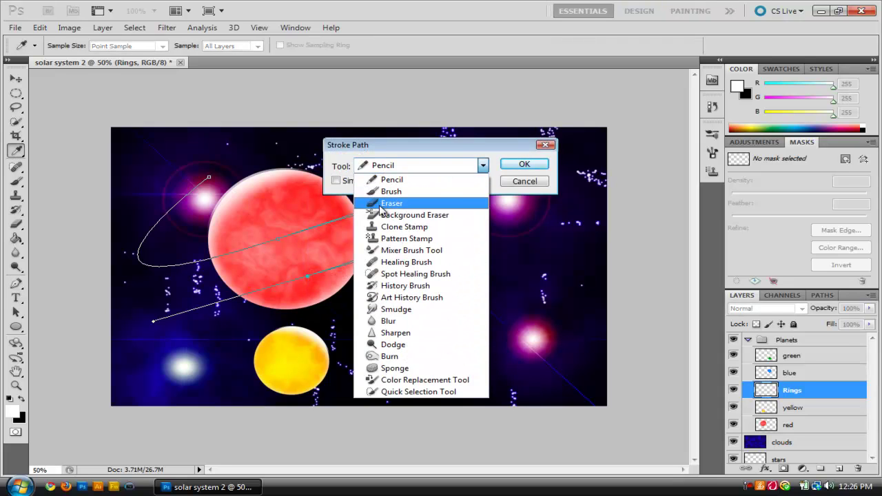
pyautogui.click(384, 192)
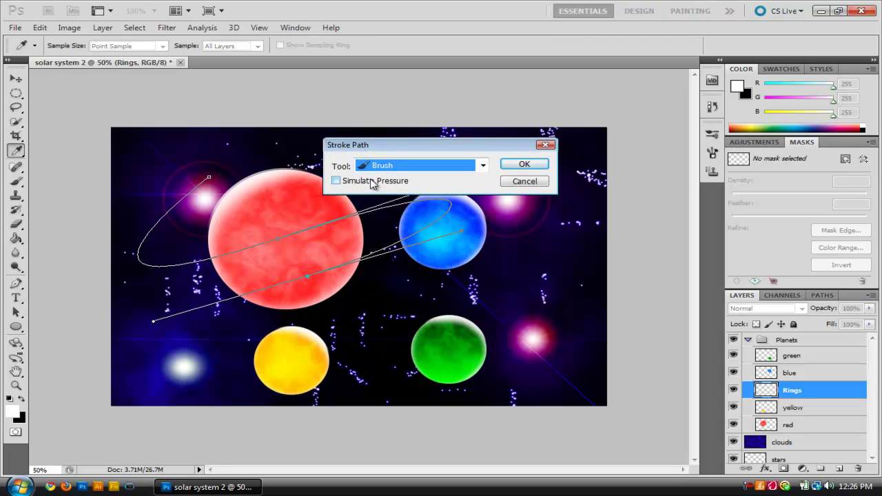
pyautogui.click(521, 165)
pyautogui.press('Return')
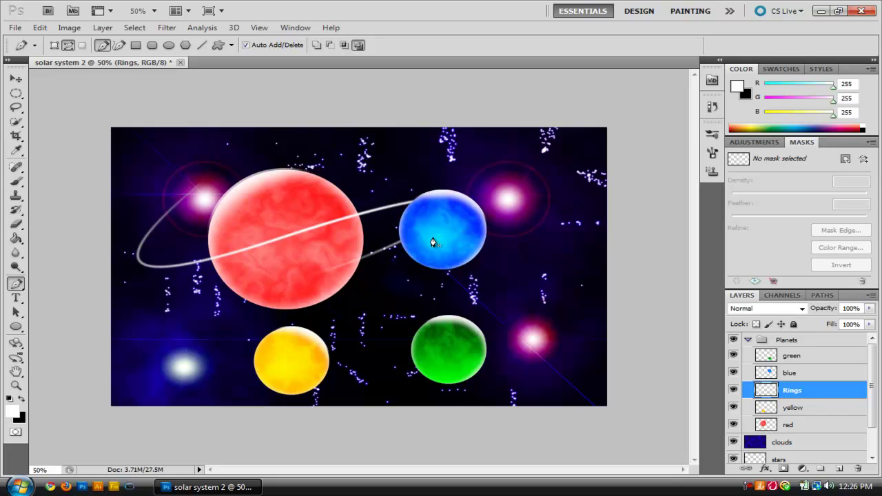
pyautogui.moveTo(818, 391); pyautogui.dragTo(808, 357)
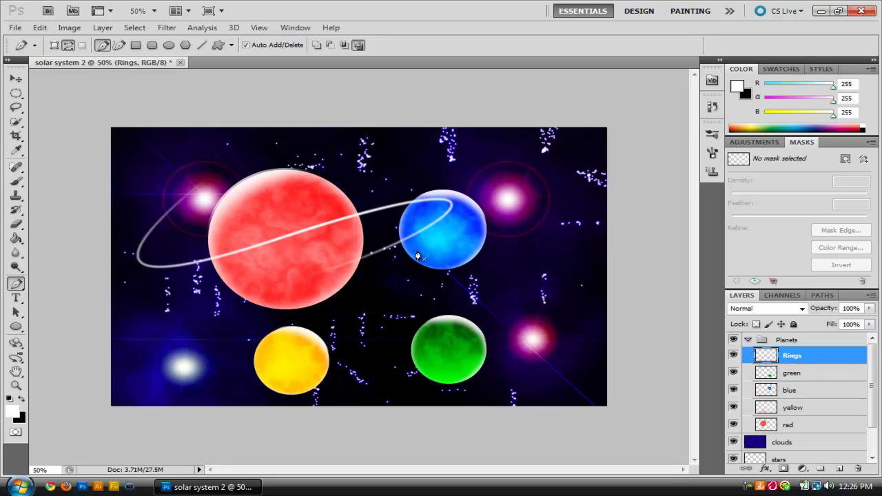
# - Add a layer mask to the Rings layer and erase the part of the ring that crosses the red planet
pyautogui.click(784, 469)
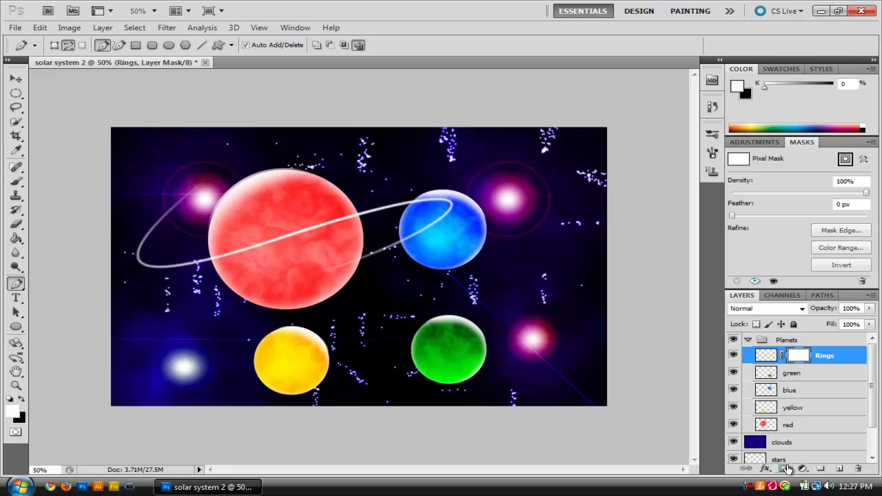
pyautogui.click(18, 229)
pyautogui.moveTo(246, 249)
pyautogui.mouseDown()
pyautogui.moveTo(276, 227)
pyautogui.moveTo(342, 244)
pyautogui.moveTo(323, 221)
pyautogui.moveTo(325, 240)
pyautogui.moveTo(330, 232)
pyautogui.moveTo(303, 256)
pyautogui.mouseUp()
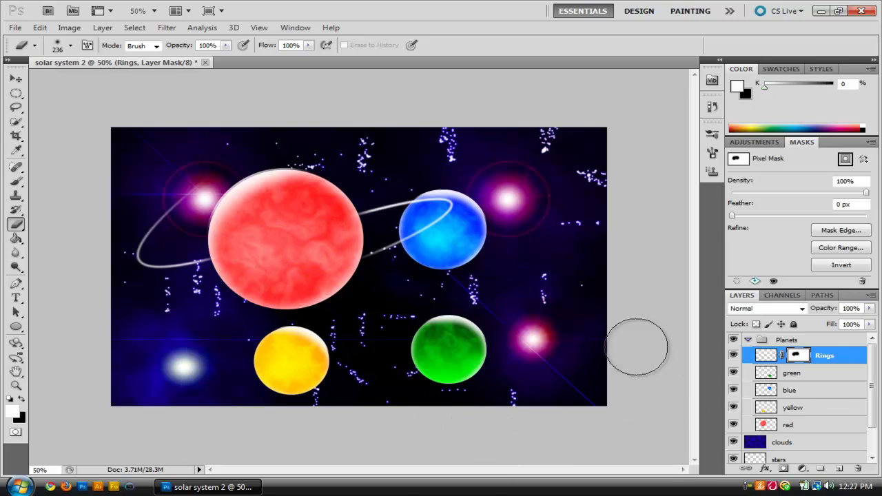
# - Apply an Outer Glow in red (f90000) to the Rings layer
pyautogui.click(16, 80)
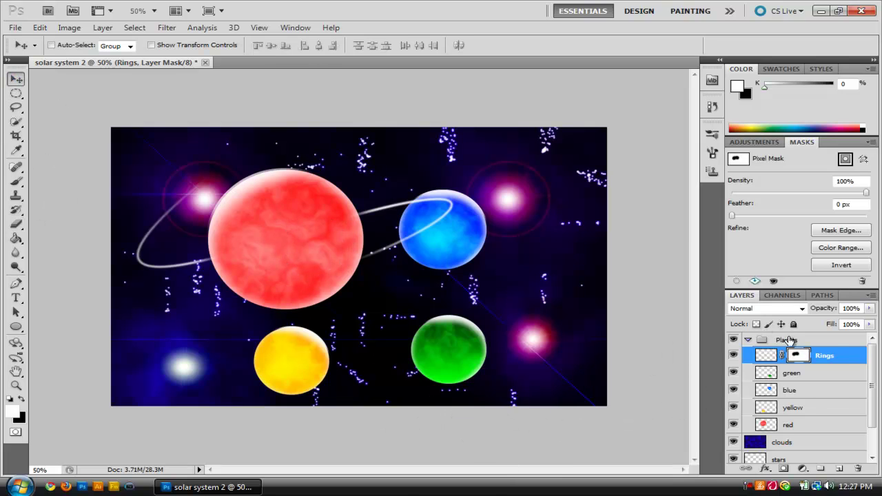
pyautogui.rightClick(859, 360)
pyautogui.click(764, 78)
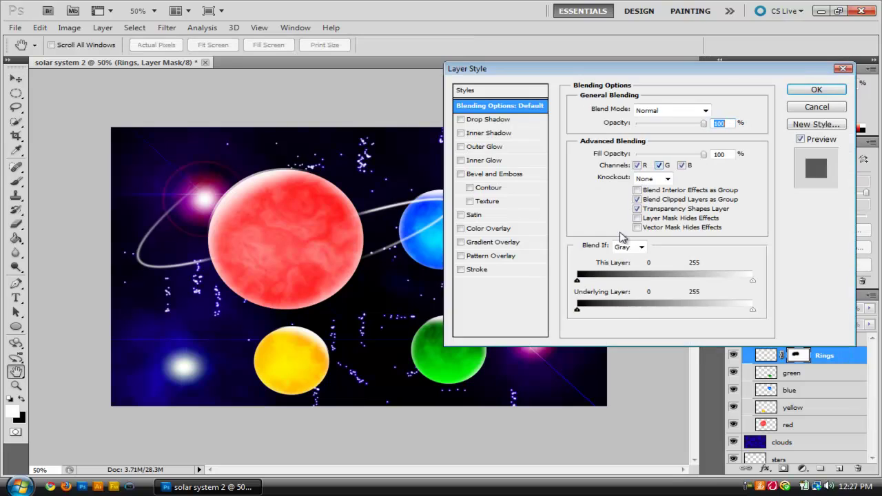
pyautogui.click(486, 147)
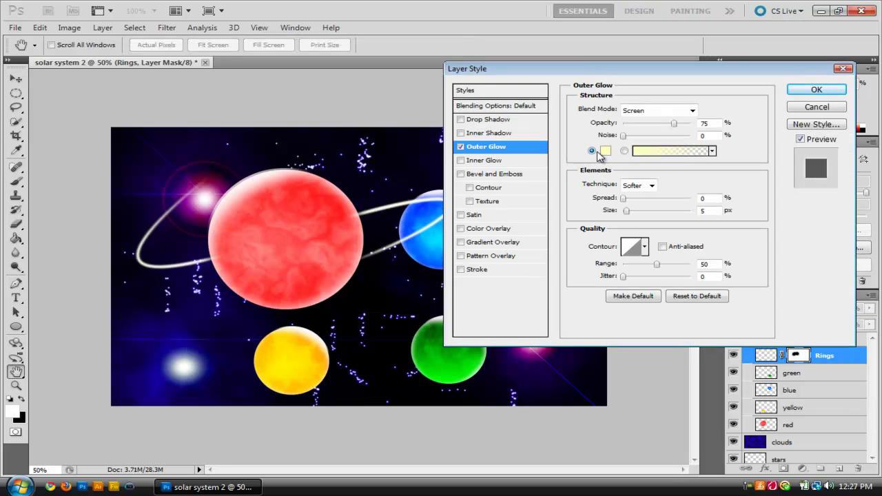
pyautogui.click(605, 151)
pyautogui.moveTo(422, 134); pyautogui.dragTo(460, 116)
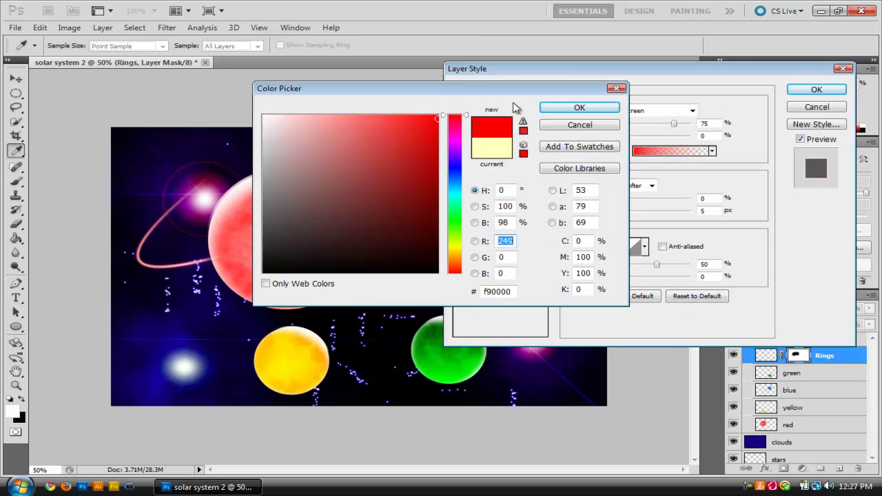
pyautogui.click(579, 107)
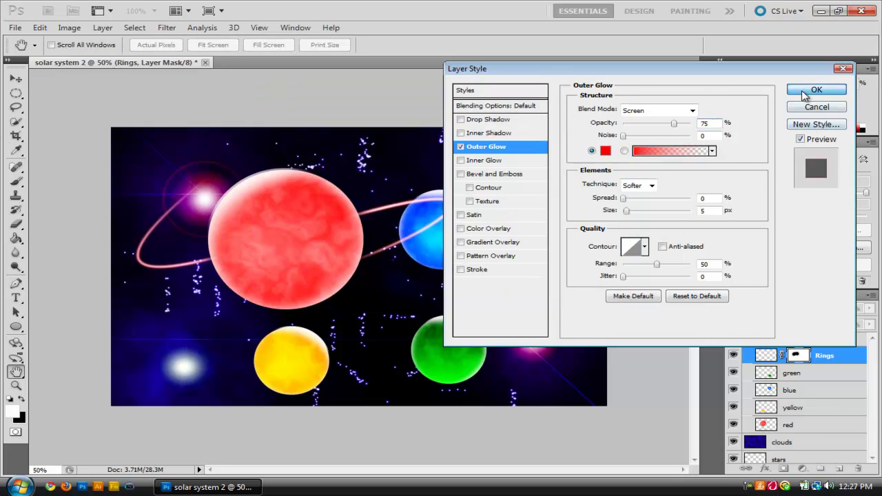
pyautogui.click(815, 90)
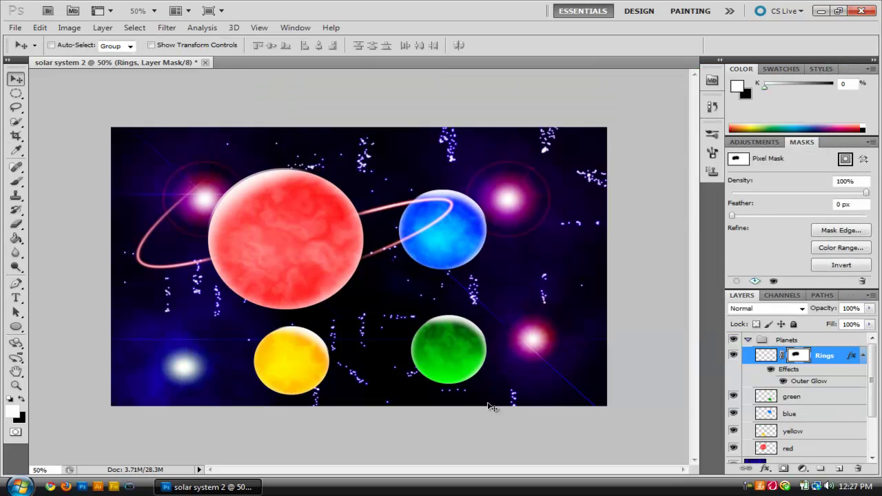
# - Collapse the Planets group and deselect all layers
pyautogui.click(762, 340)
pyautogui.click(748, 340)
pyautogui.click(828, 423)
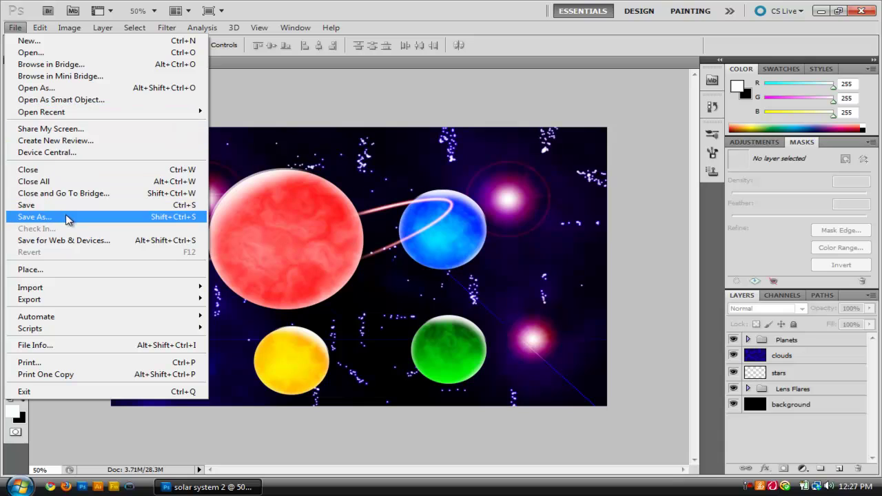
# - Save the wallpaper to the Desktop as the Photoshop file "solar system 2" with Maximize Compatibility enabled
pyautogui.click(67, 218)
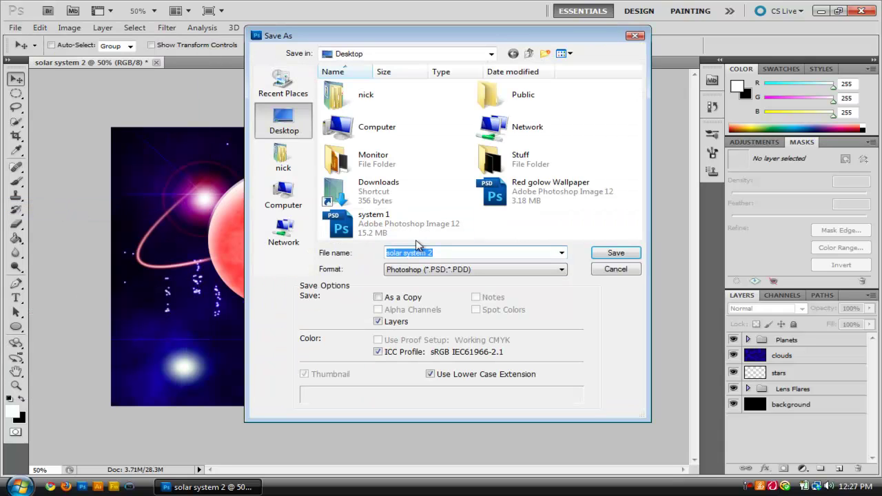
pyautogui.click(612, 253)
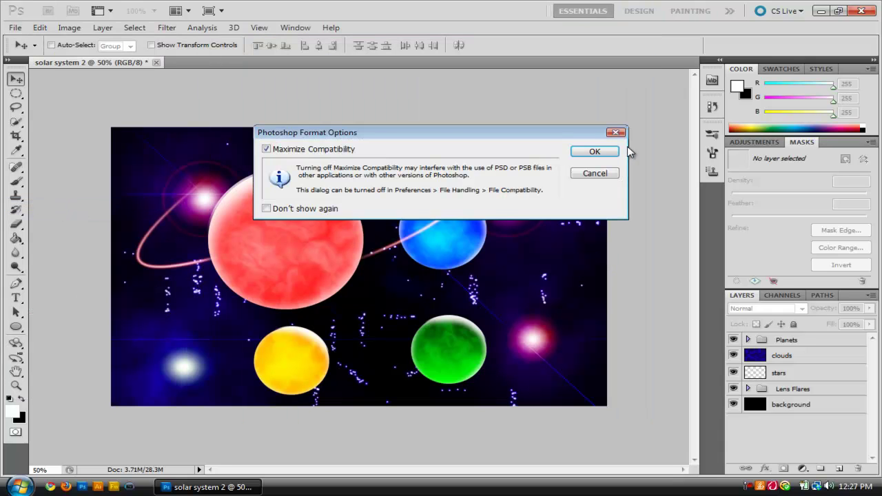
pyautogui.click(594, 151)
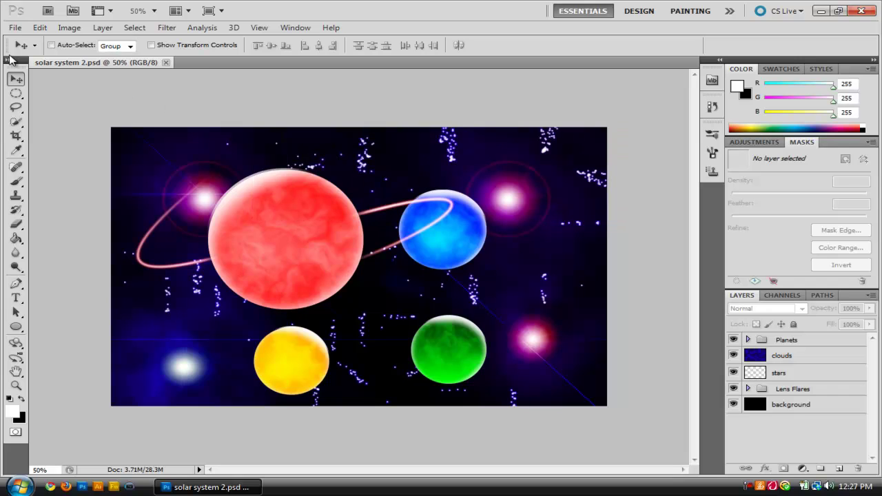
# - Save a PNG copy named "solar system 2.png" to the Desktop without interlacing, and close the document
pyautogui.click(15, 28)
pyautogui.click(49, 219)
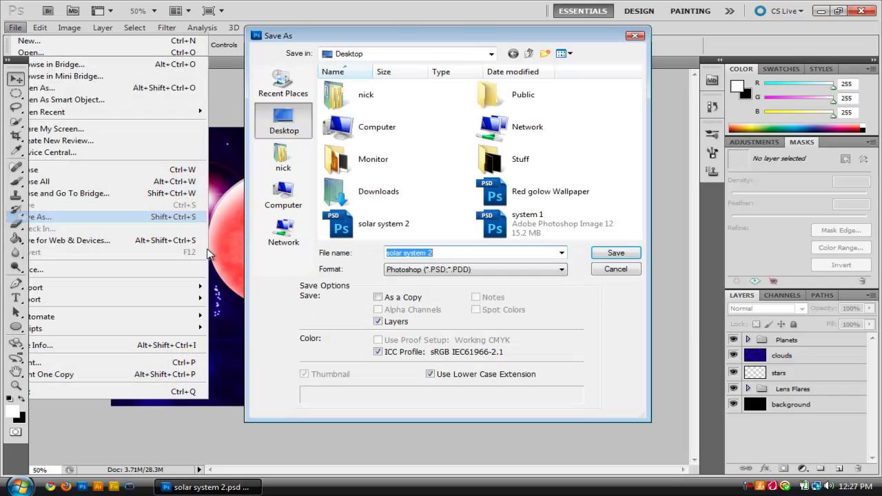
pyautogui.click(427, 269)
pyautogui.click(441, 398)
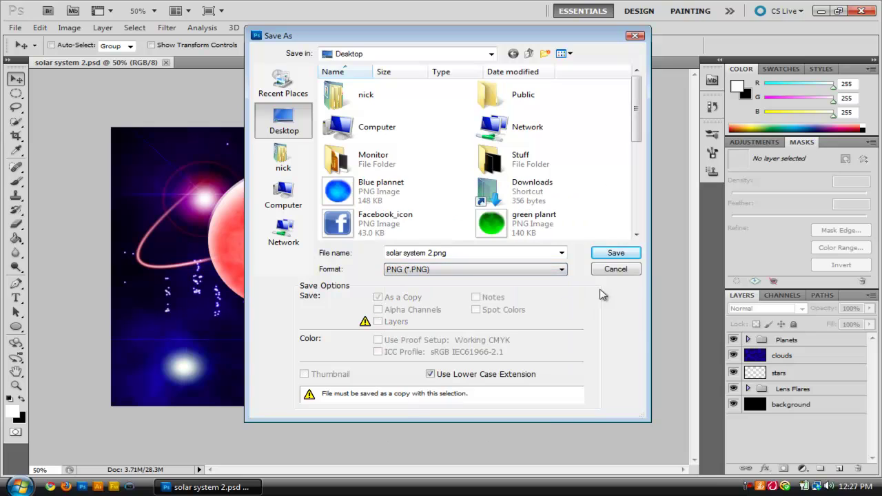
pyautogui.click(616, 253)
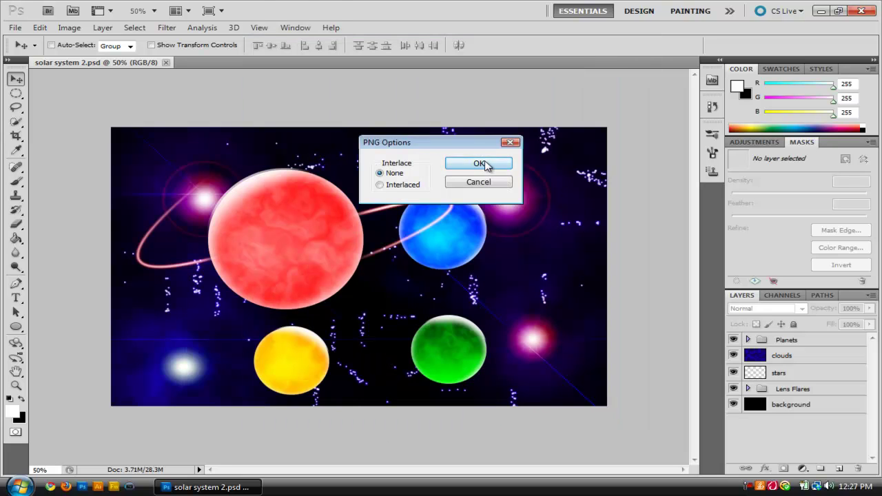
pyautogui.click(482, 162)
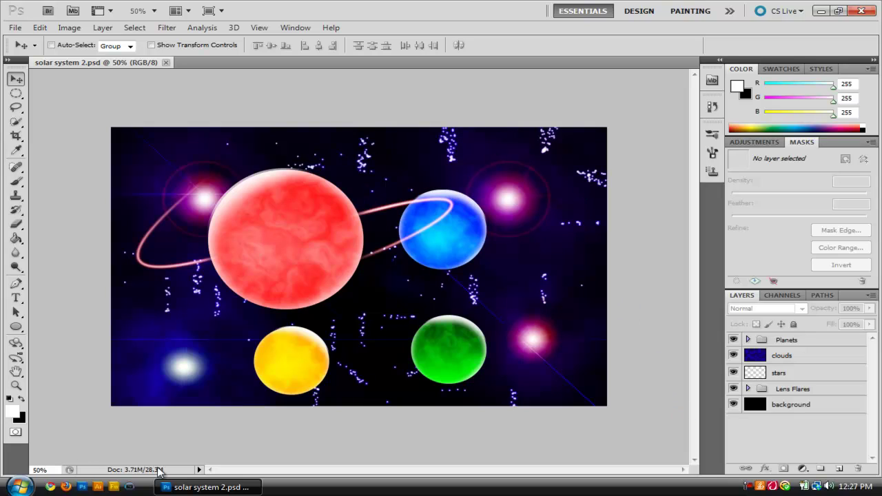
pyautogui.click(166, 63)
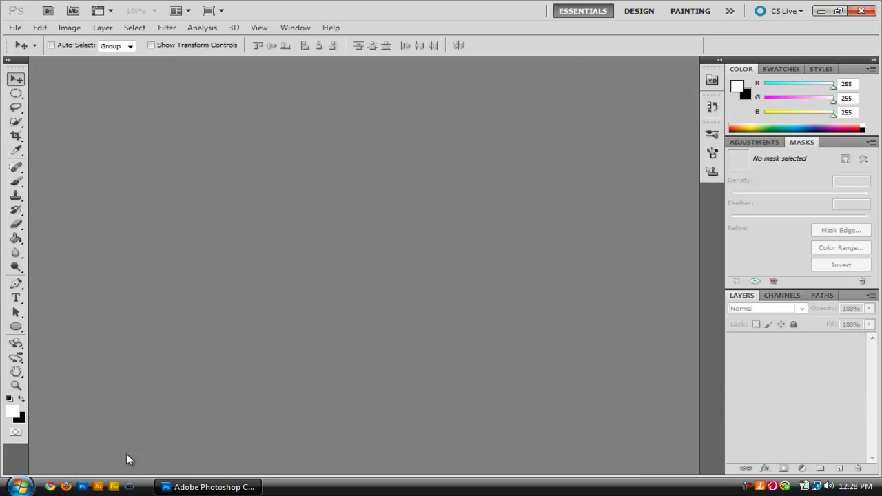
# - Minimize Photoshop, view the solar system 2 PNG from the desktop maximized in Windows Photo Gallery, and close the viewer
pyautogui.click(207, 487)
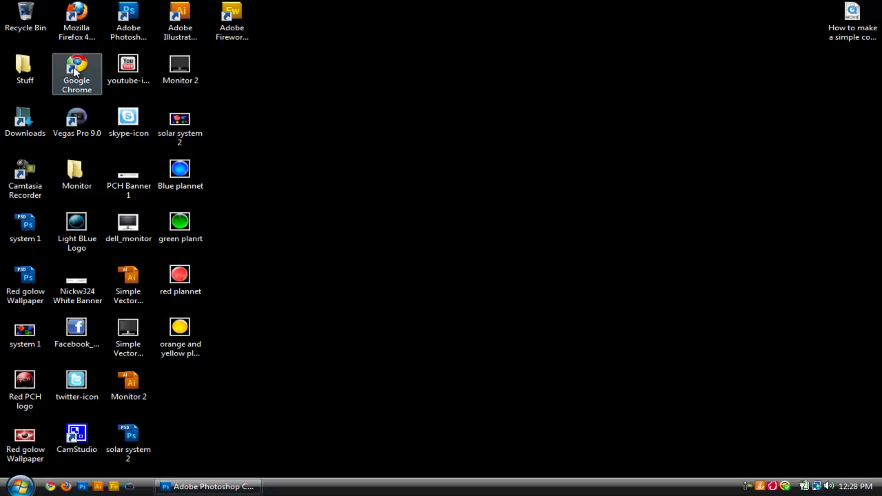
pyautogui.doubleClick(178, 126)
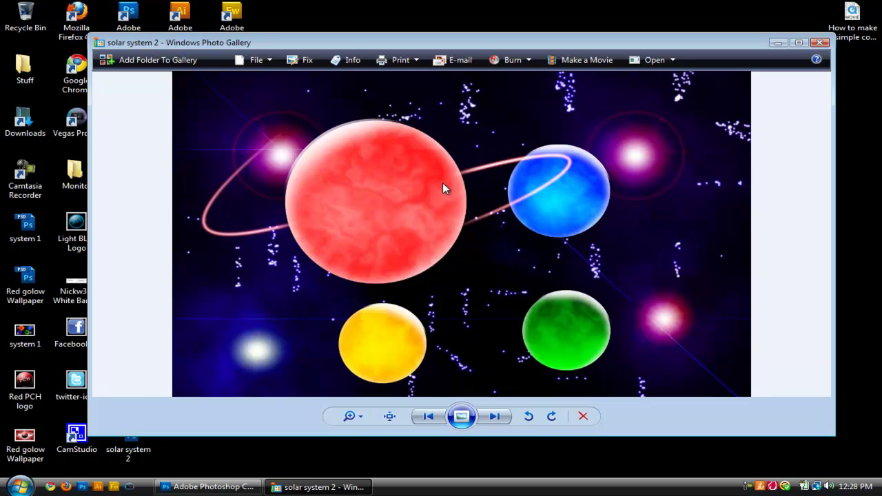
pyautogui.doubleClick(650, 45)
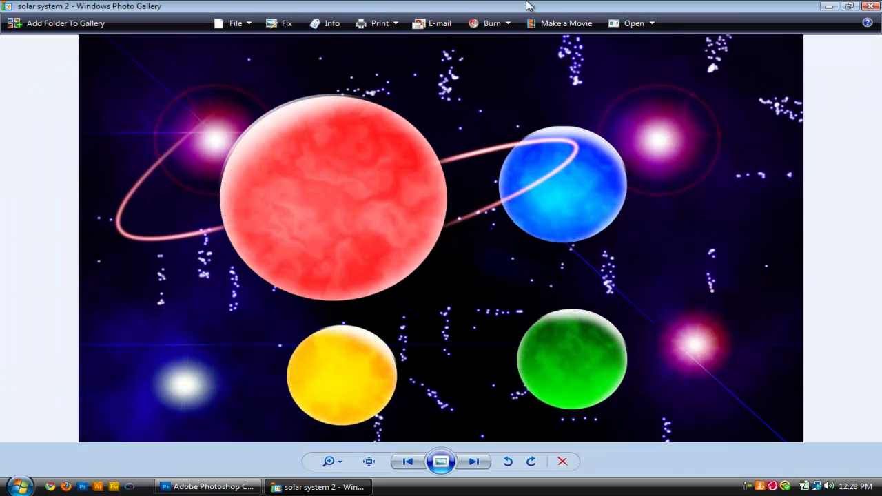
pyautogui.doubleClick(41, 7)
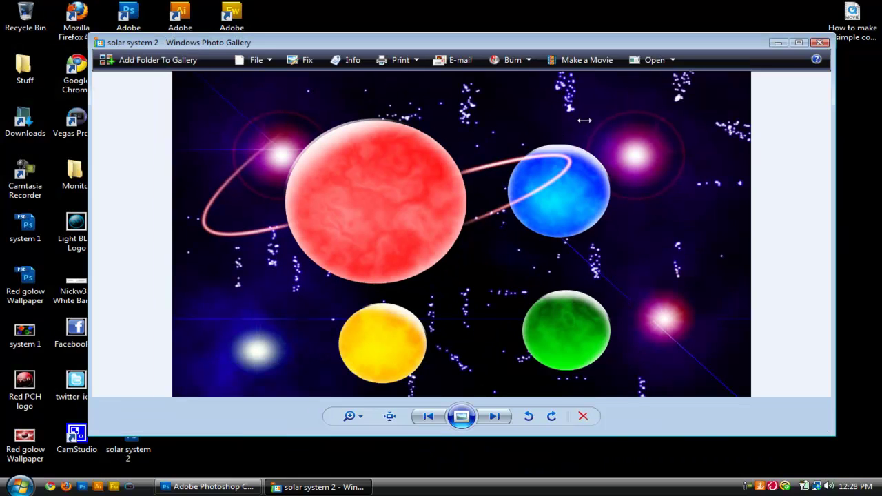
pyautogui.doubleClick(97, 42)
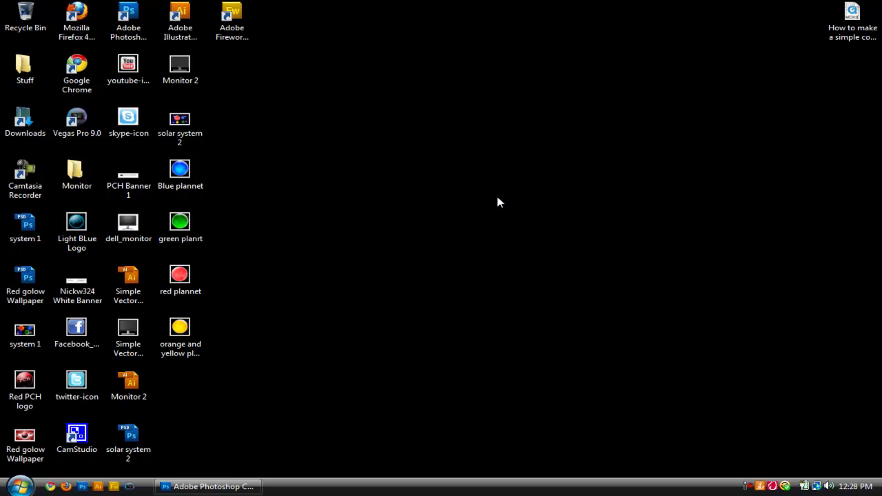